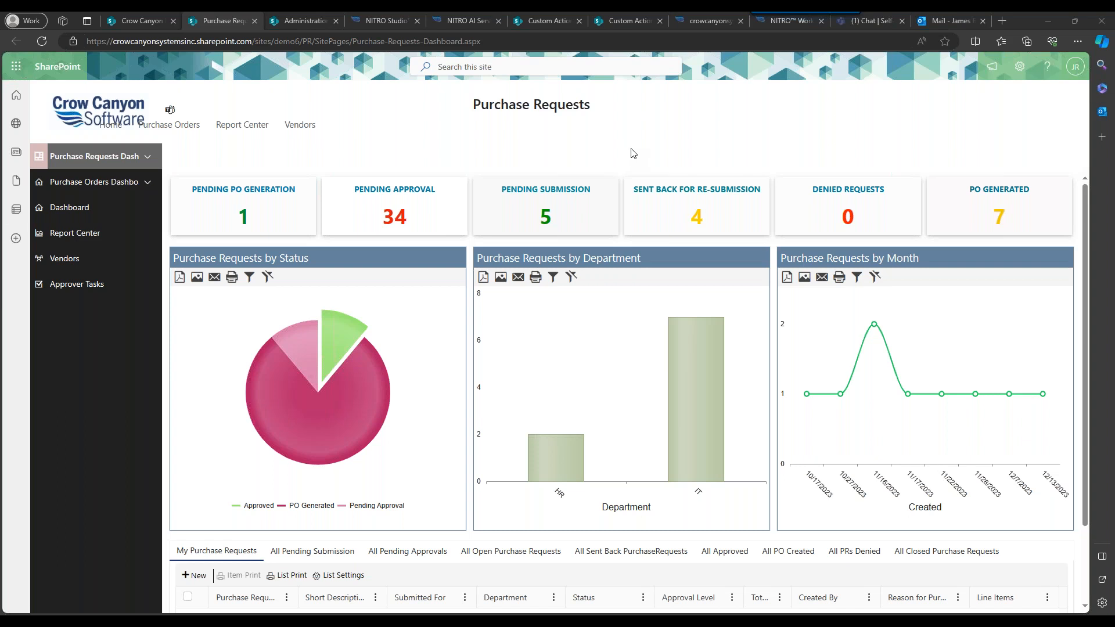
# - Go to the All Purchase Requests page and open a new purchase request form
pyautogui.click(149, 158)
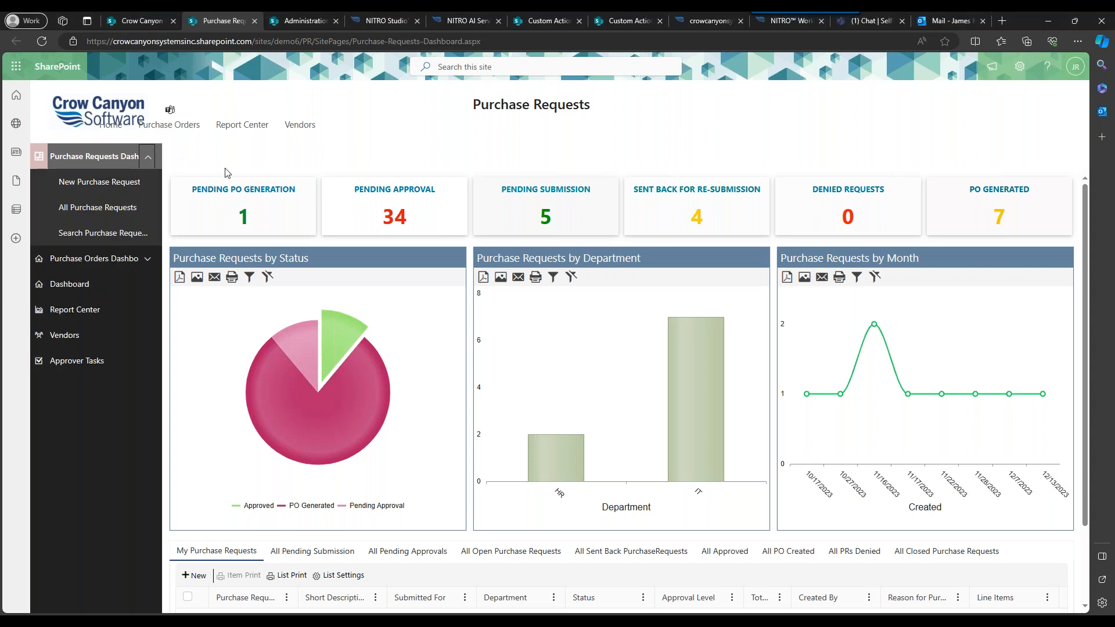
pyautogui.click(134, 207)
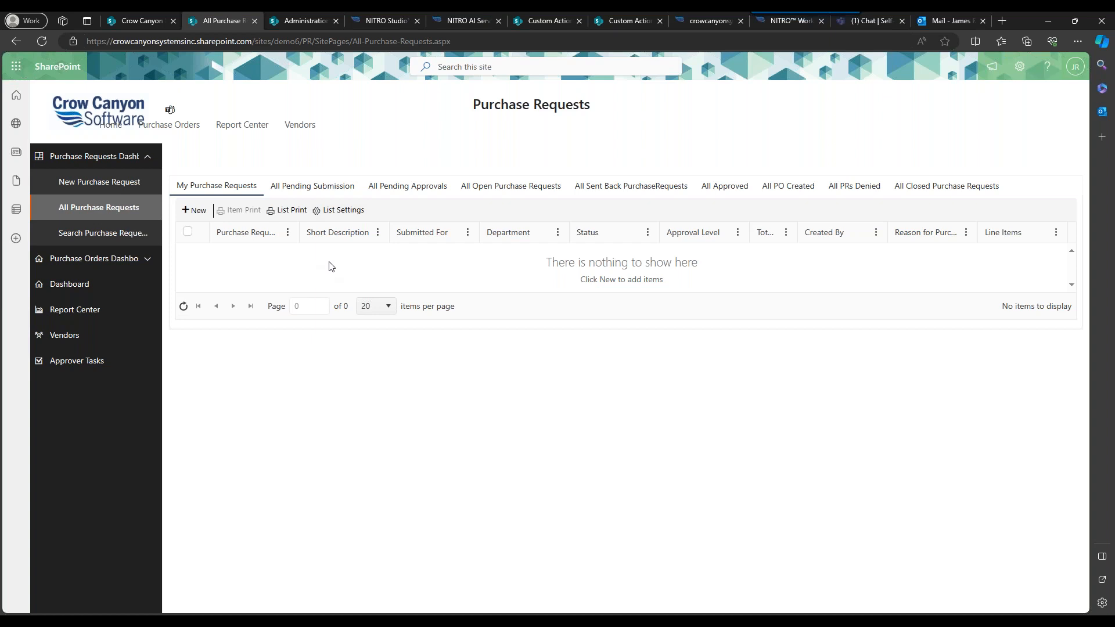
pyautogui.rightClick(333, 266)
pyautogui.click(293, 255)
pyautogui.click(195, 211)
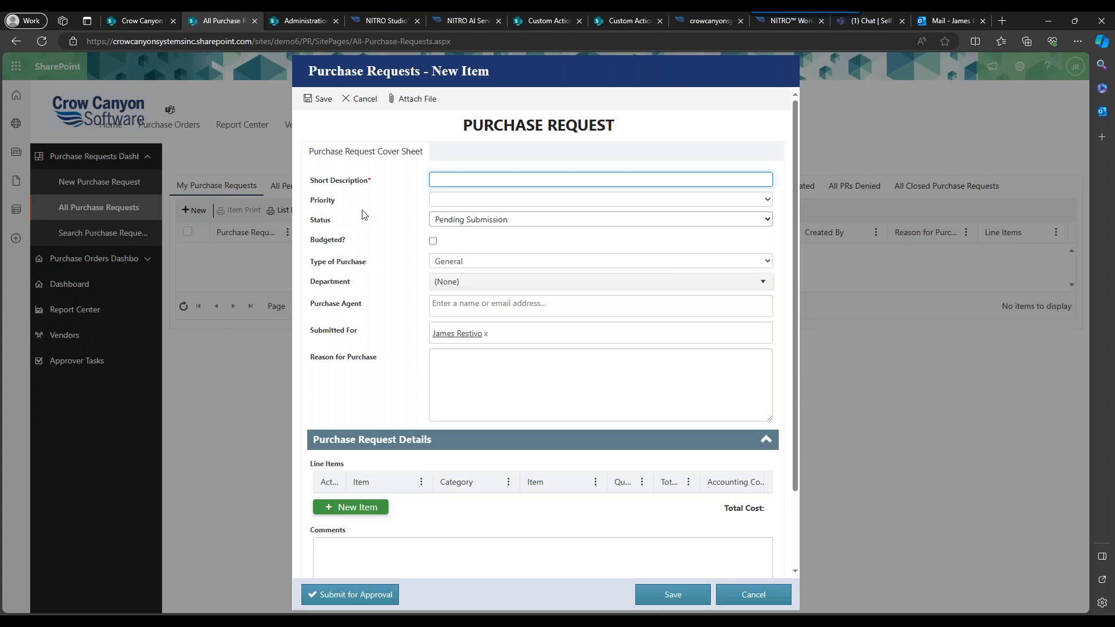
# - Review the Department and Type of Purchase choices in the purchase request form
pyautogui.scroll(-1, 377, 216)
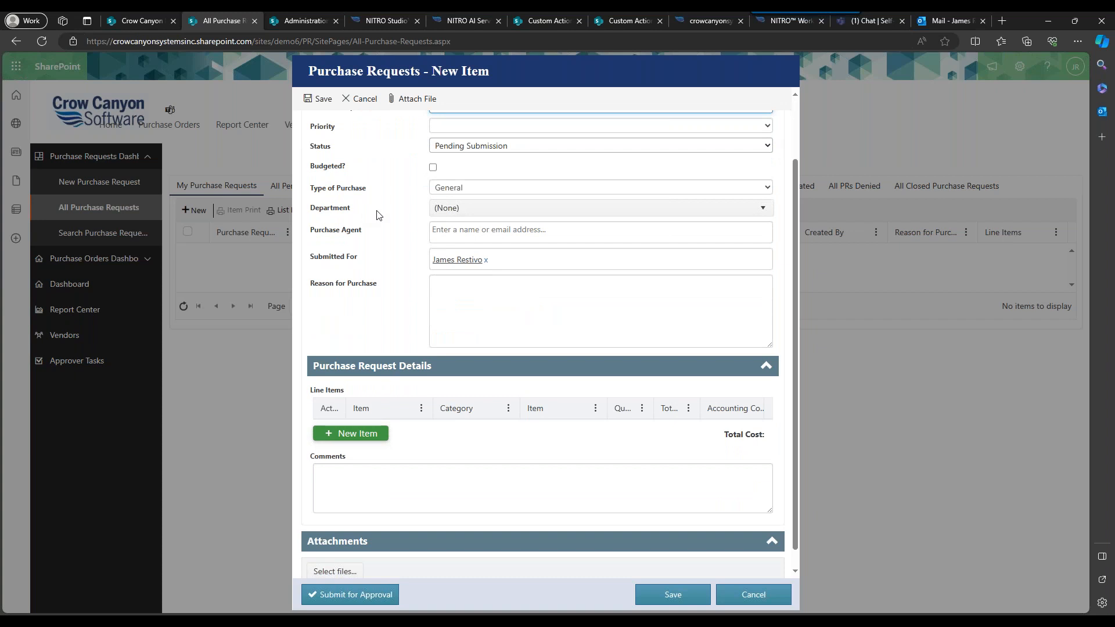
pyautogui.click(435, 210)
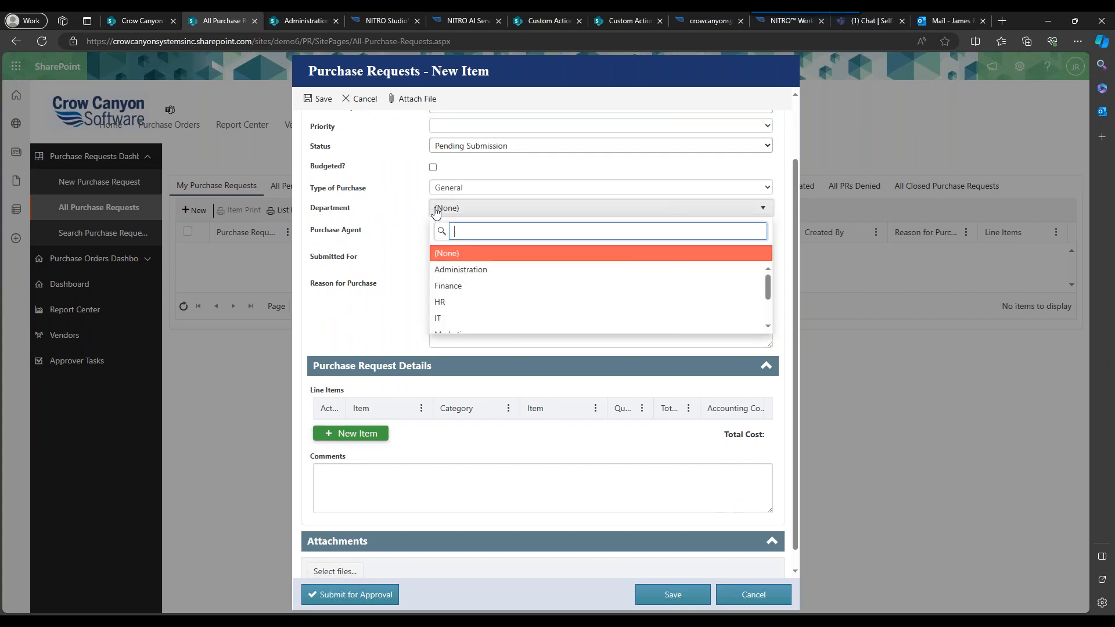
pyautogui.click(413, 219)
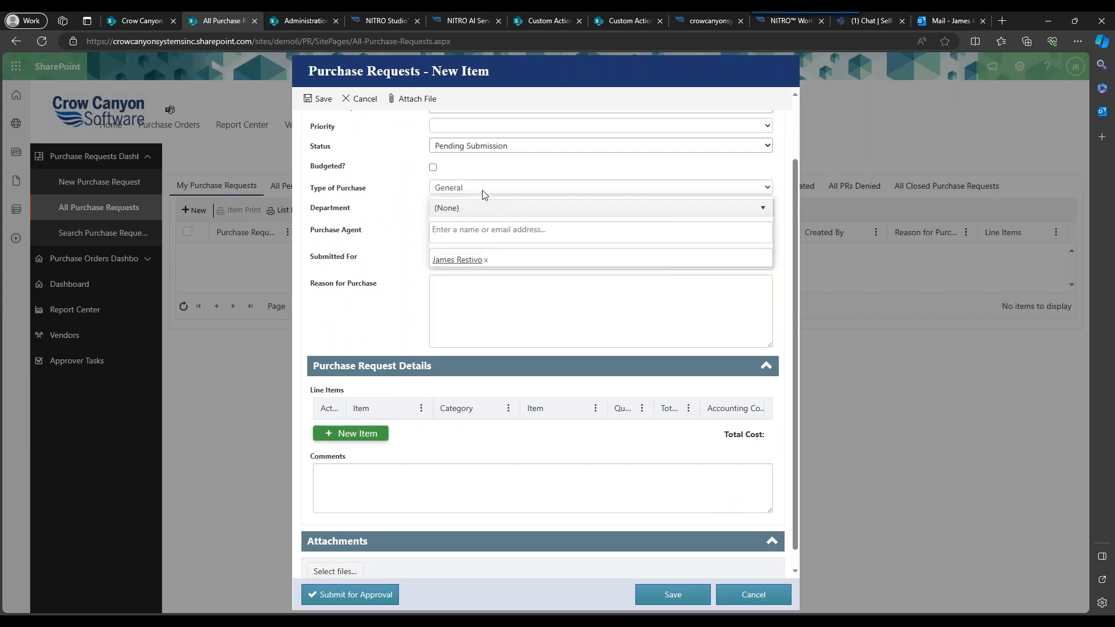
pyautogui.click(482, 191)
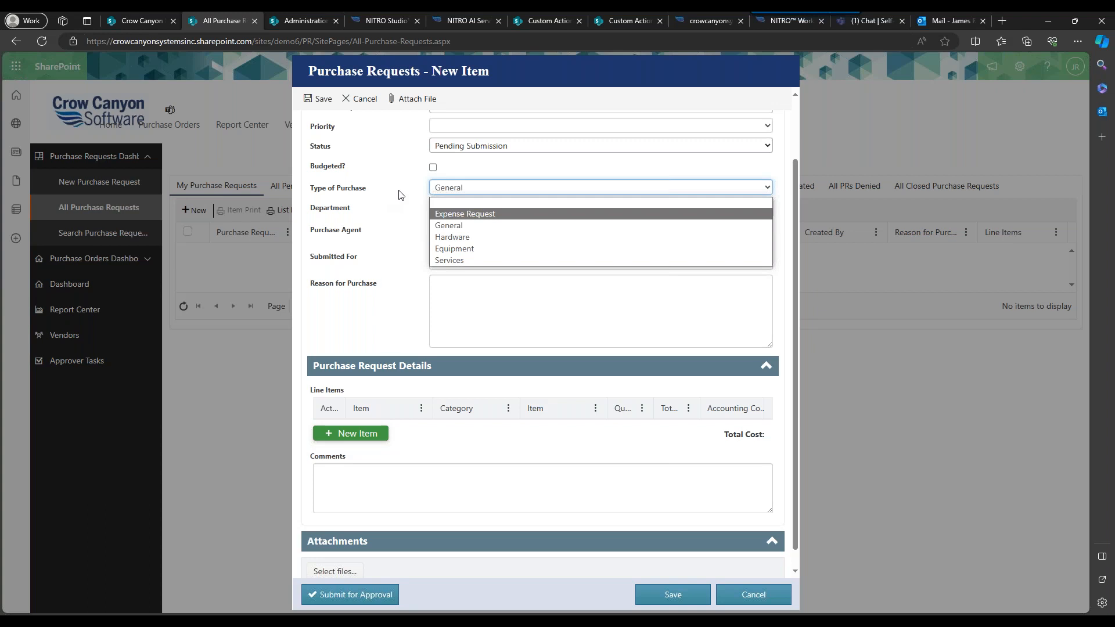
pyautogui.click(391, 209)
pyautogui.click(572, 213)
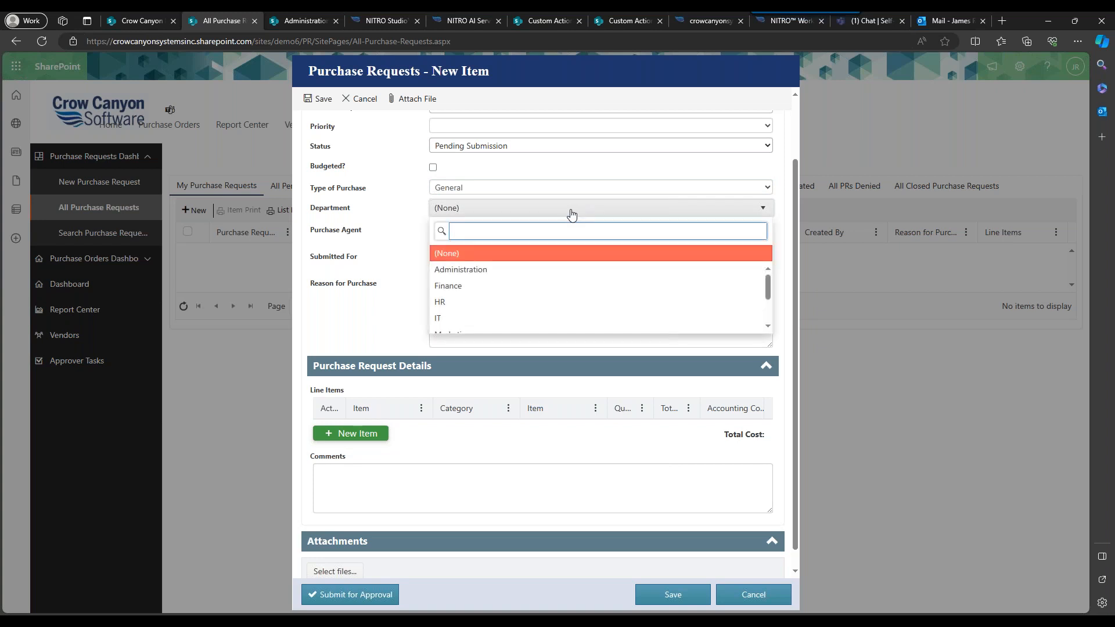
pyautogui.click(359, 223)
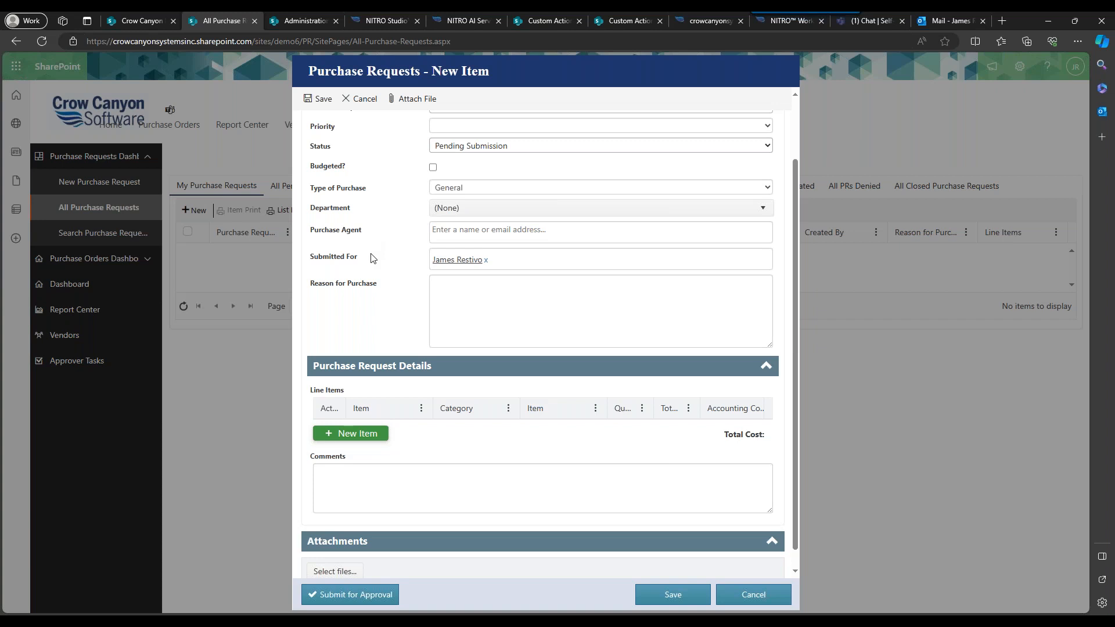
# - Add a line item to the request, choosing HP Laser Jet Printer from the Hardware Asset category
pyautogui.scroll(-1, 377, 267)
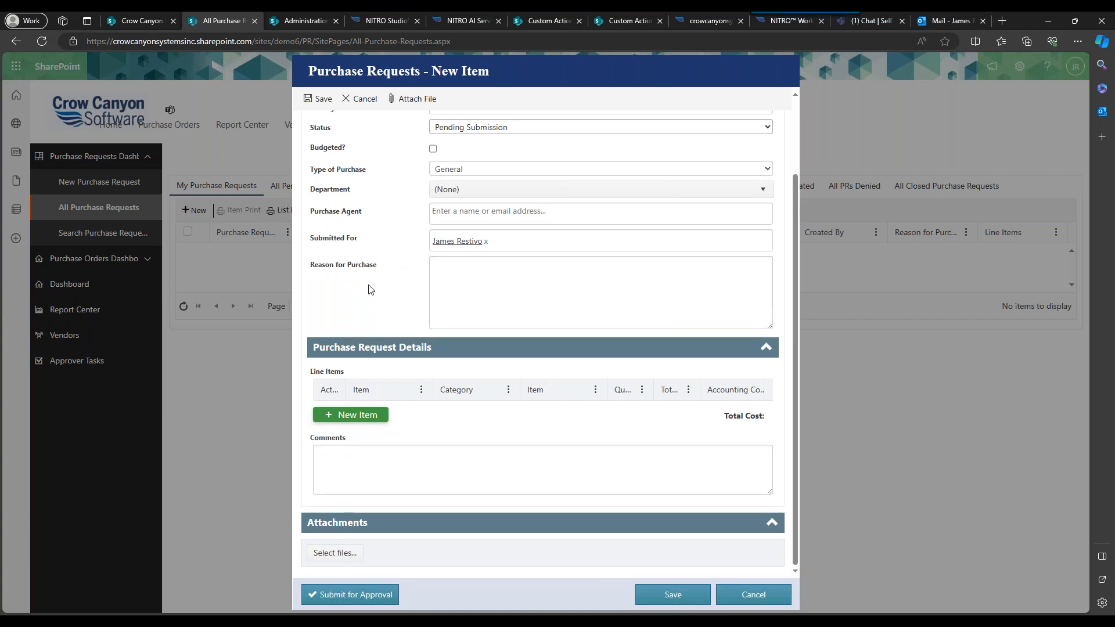
pyautogui.click(381, 421)
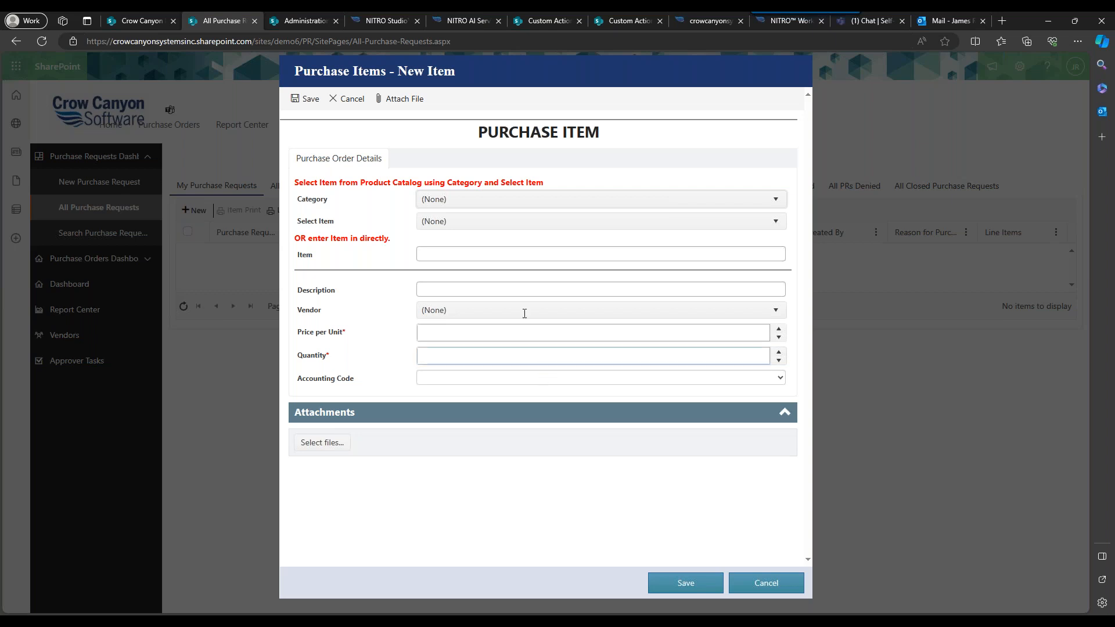
pyautogui.click(440, 200)
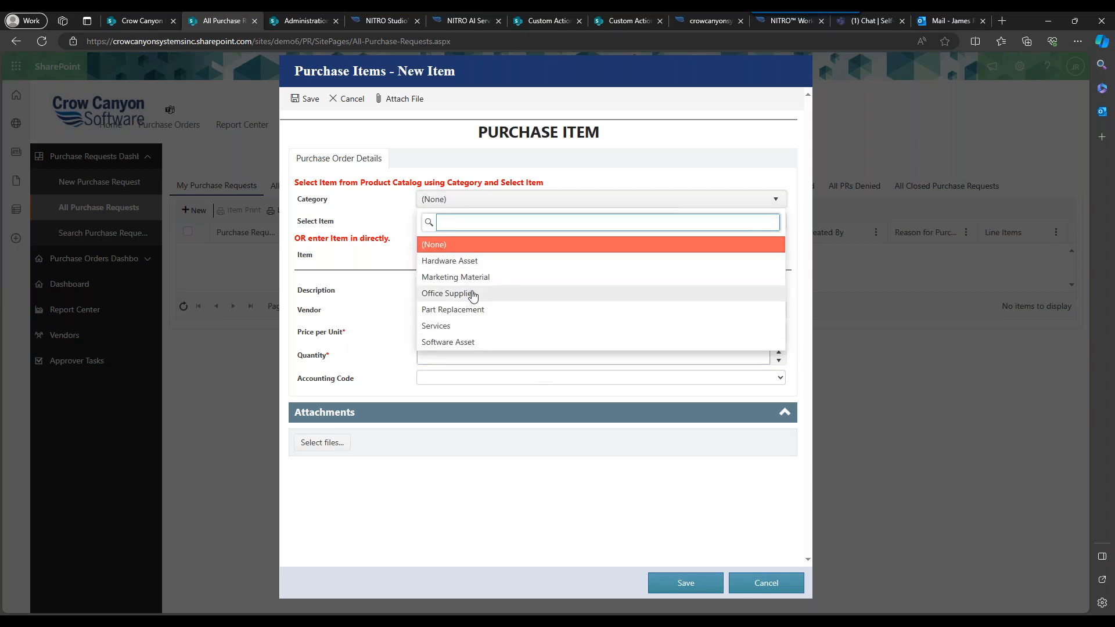
pyautogui.click(470, 263)
pyautogui.click(468, 230)
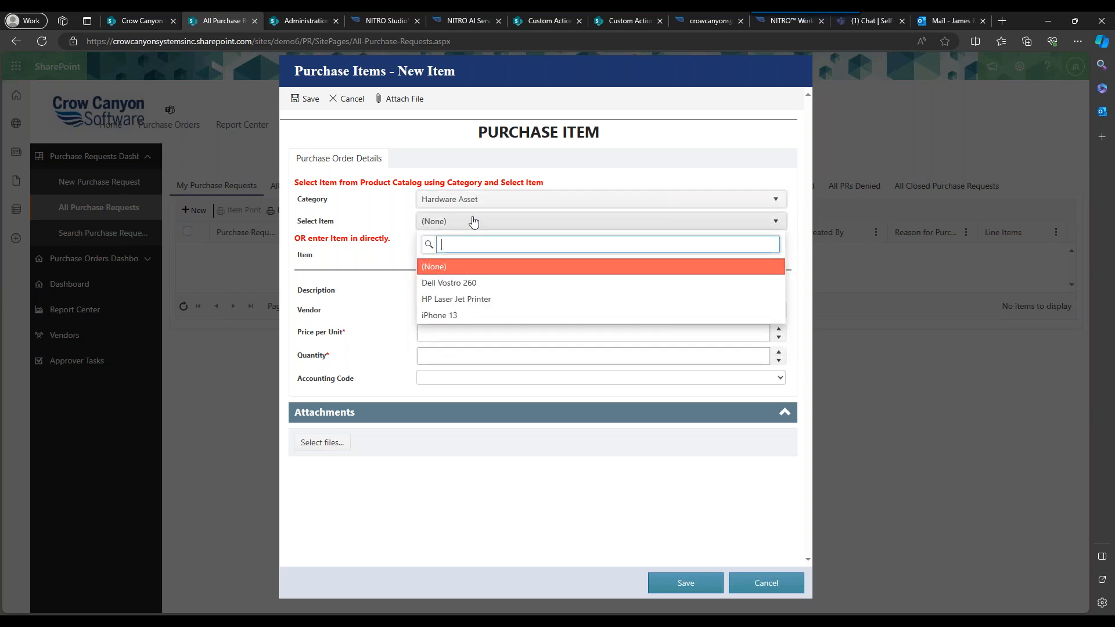
pyautogui.click(466, 299)
# - Change the line item's category to Office Supplies and its catalog item to Office Chair
pyautogui.click(462, 201)
pyautogui.click(470, 293)
pyautogui.click(481, 223)
pyautogui.click(465, 294)
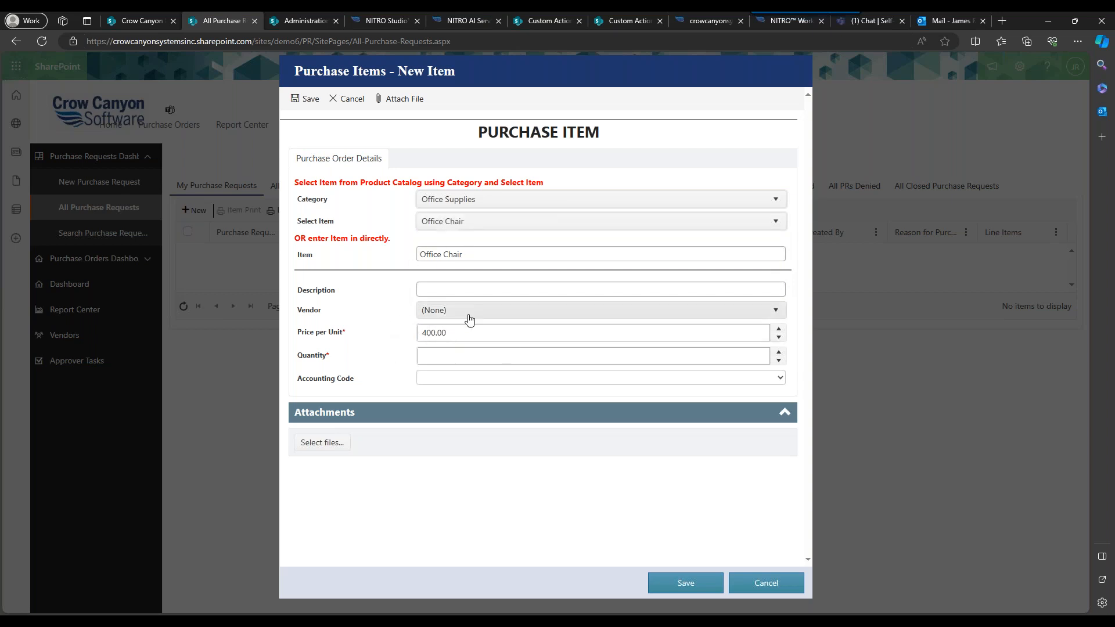
# - Set the office chair's quantity to 1 and save the line item
pyautogui.click(439, 356)
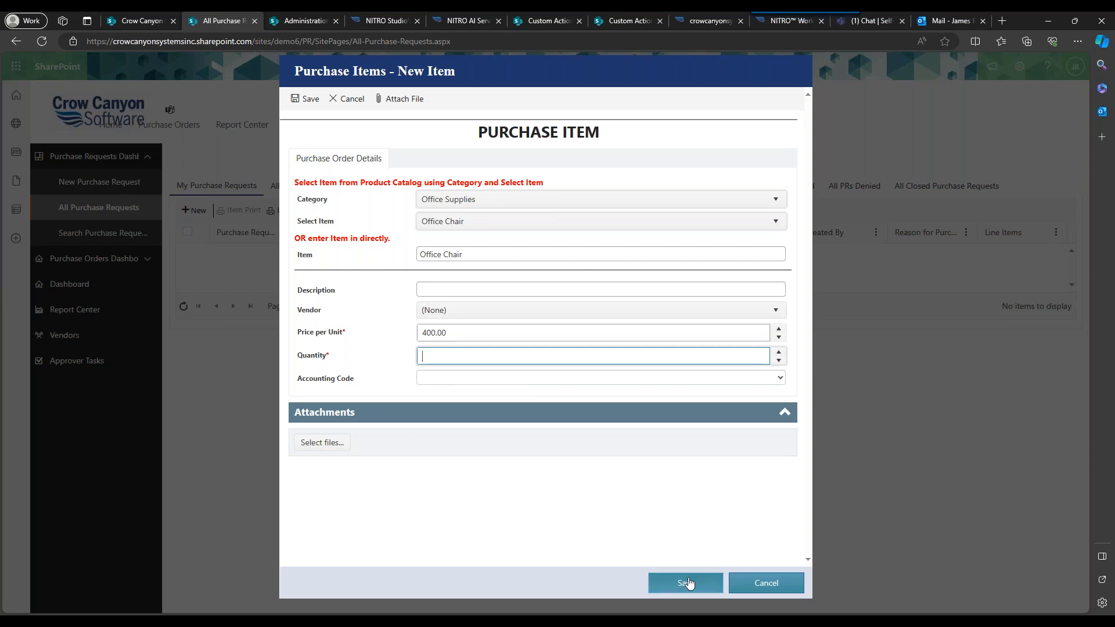
pyautogui.write('1')
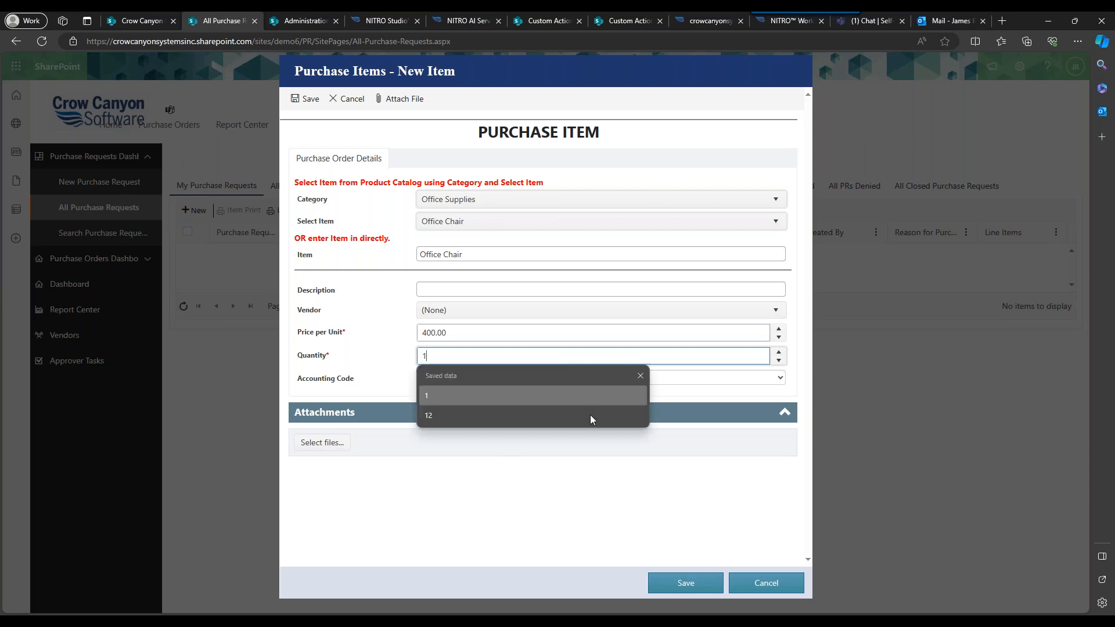
pyautogui.click(462, 393)
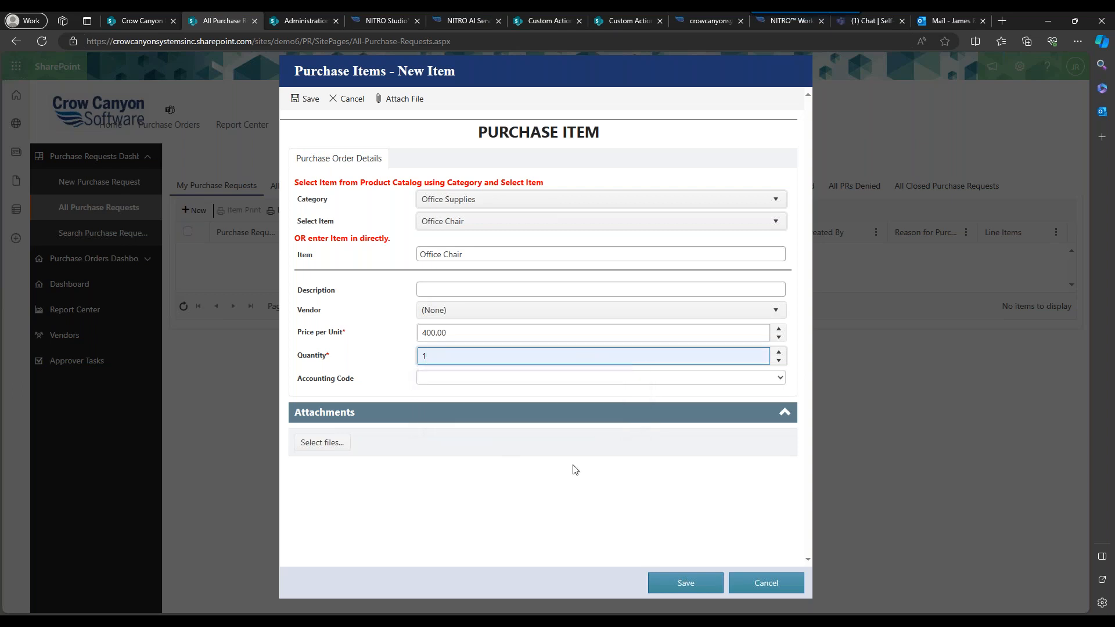
pyautogui.click(685, 583)
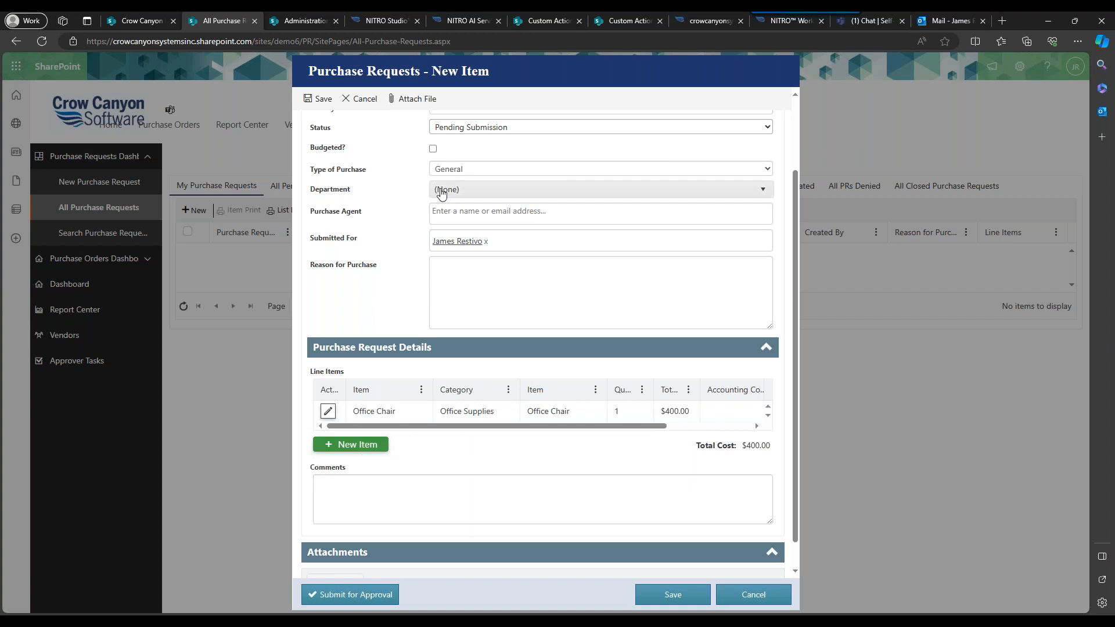
# - Set the request's type of purchase to Hardware and cancel the form without saving
pyautogui.click(456, 169)
pyautogui.click(459, 217)
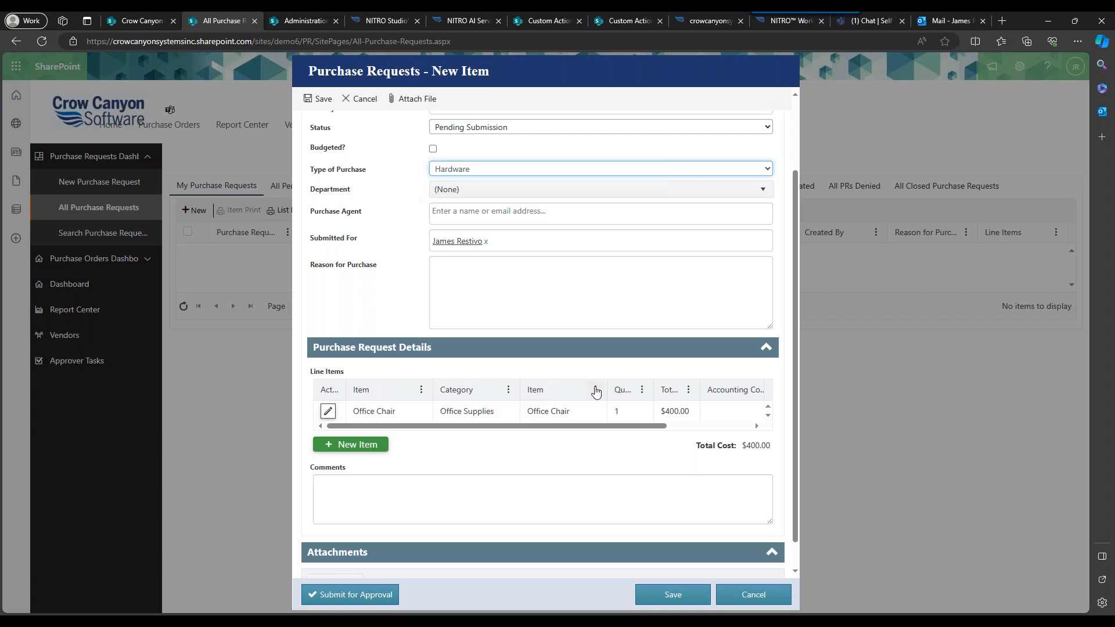
pyautogui.moveTo(742, 446); pyautogui.dragTo(761, 446)
pyautogui.click(735, 458)
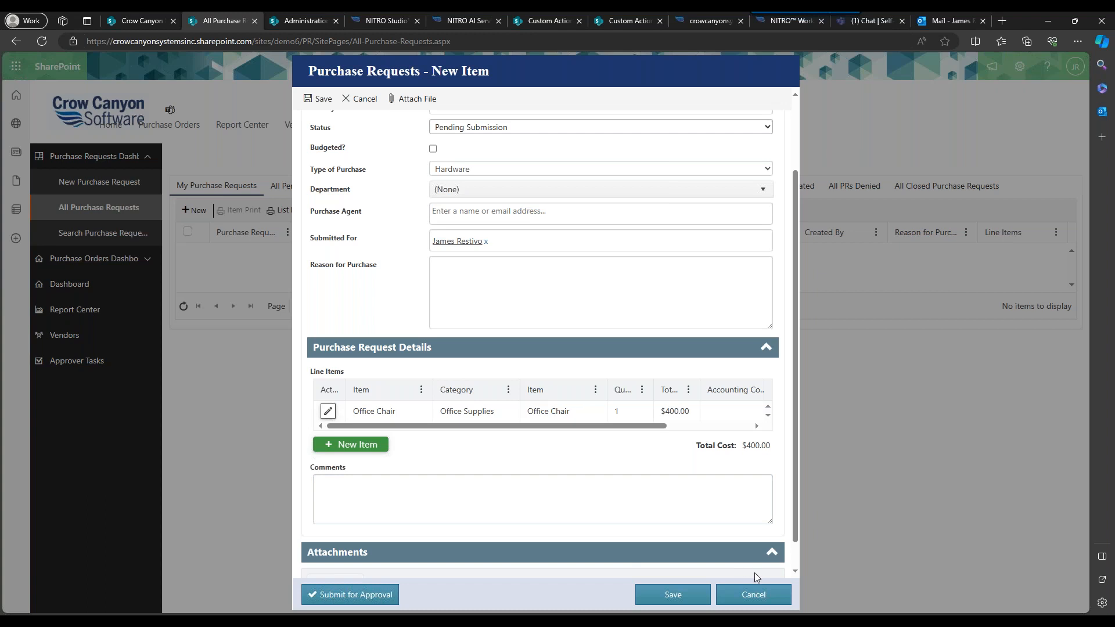
pyautogui.click(758, 592)
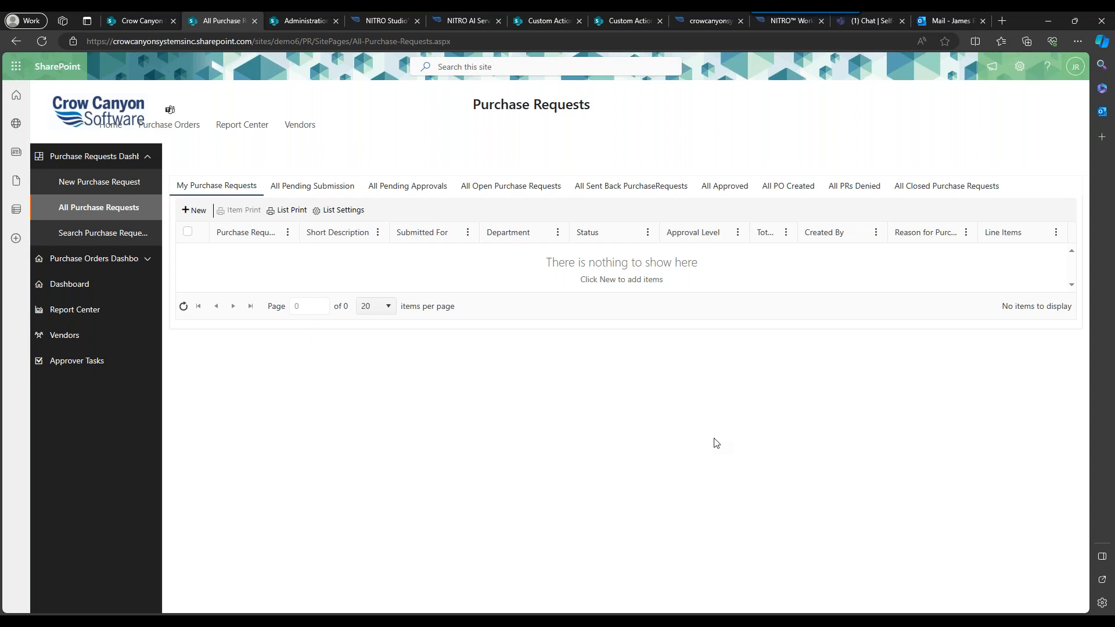
# - Open the handout document in a new browser tab
pyautogui.click(1094, 29)
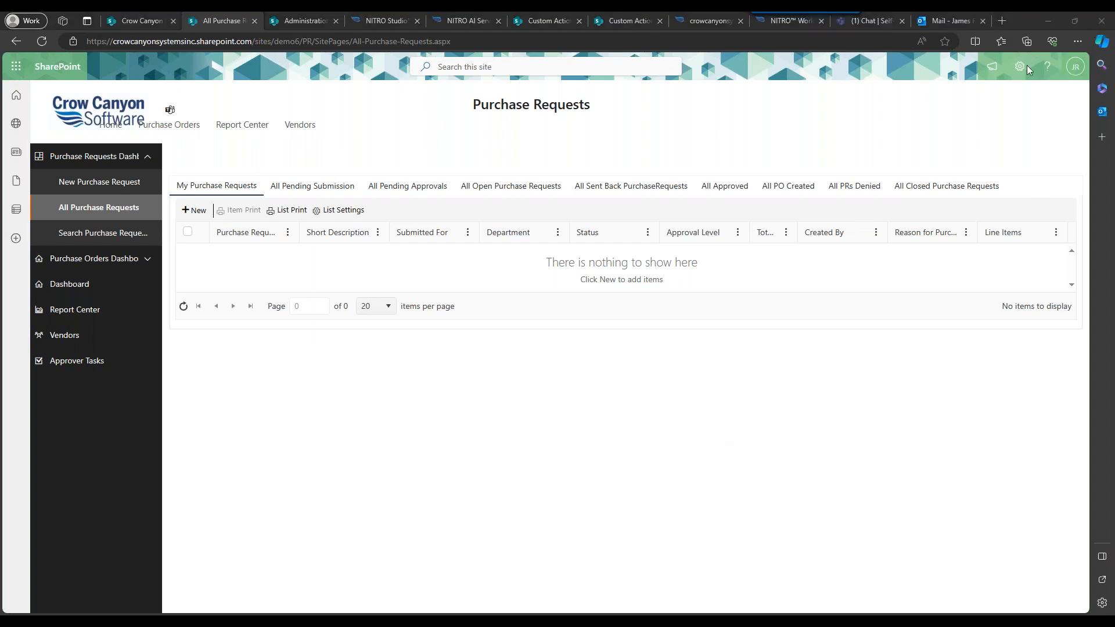
pyautogui.click(998, 351)
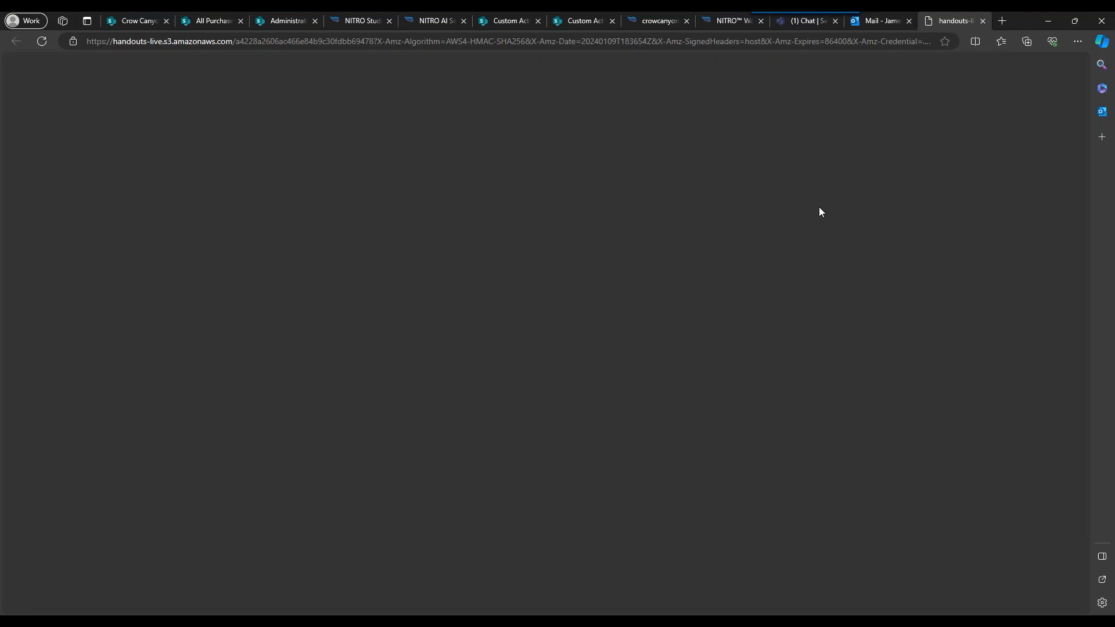
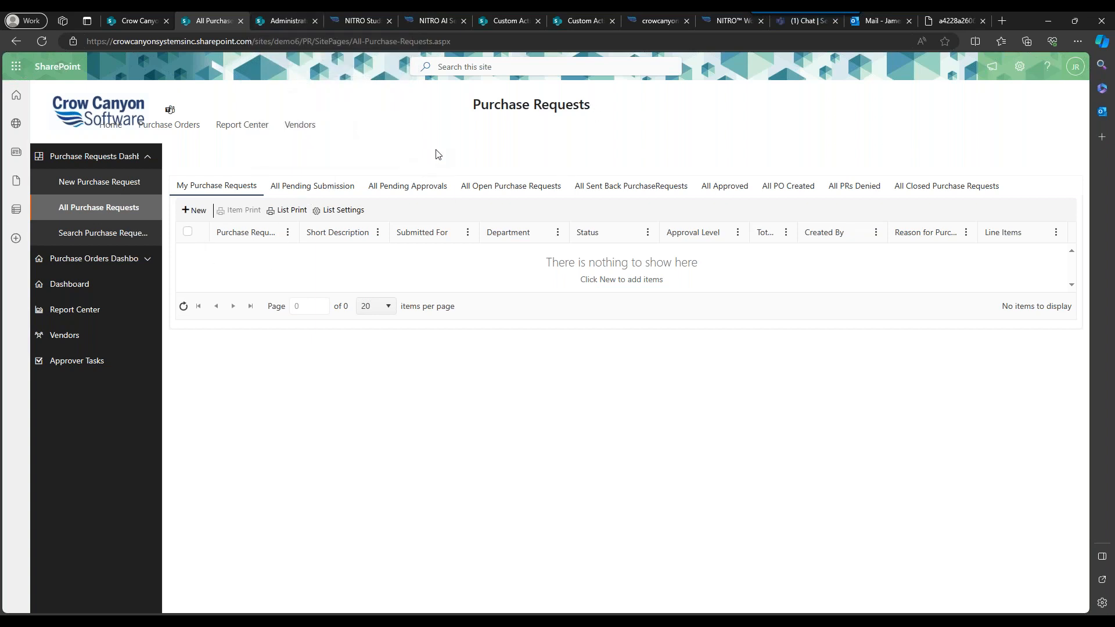
# - View the approval levels on the Administration page, widening the Approvers and Type of Purchase columns
pyautogui.click(298, 23)
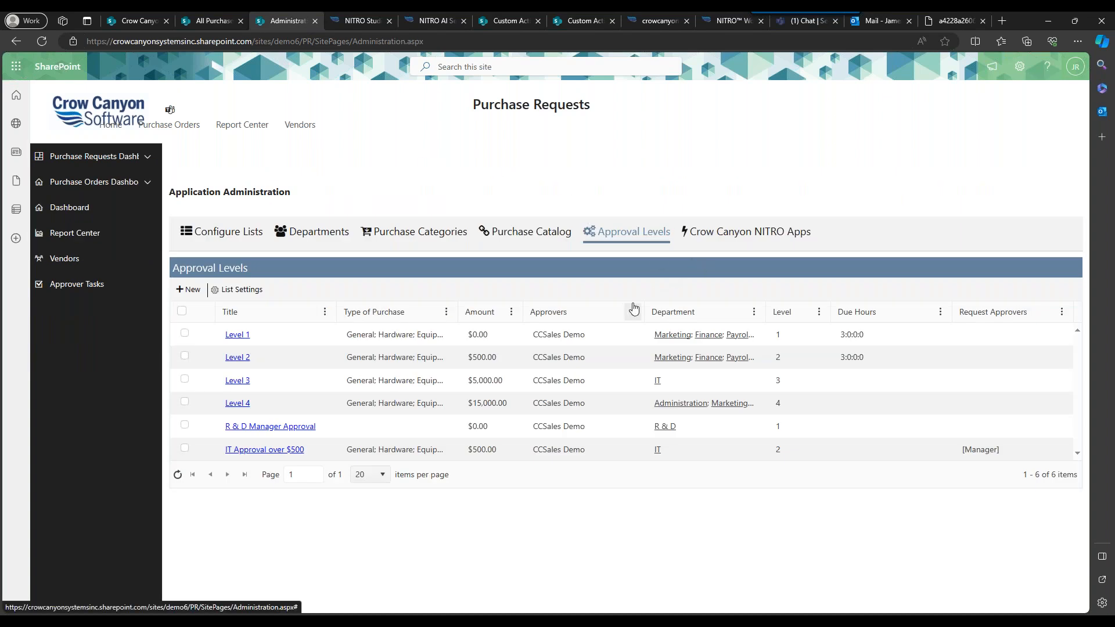
pyautogui.moveTo(643, 312); pyautogui.dragTo(652, 306)
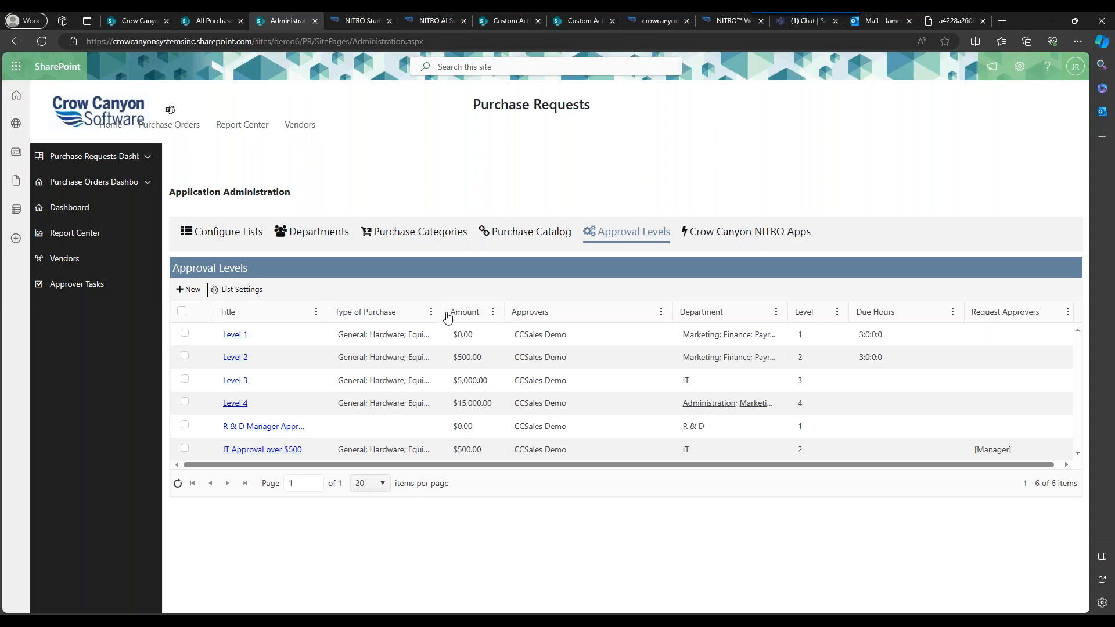
pyautogui.moveTo(443, 309); pyautogui.dragTo(485, 311)
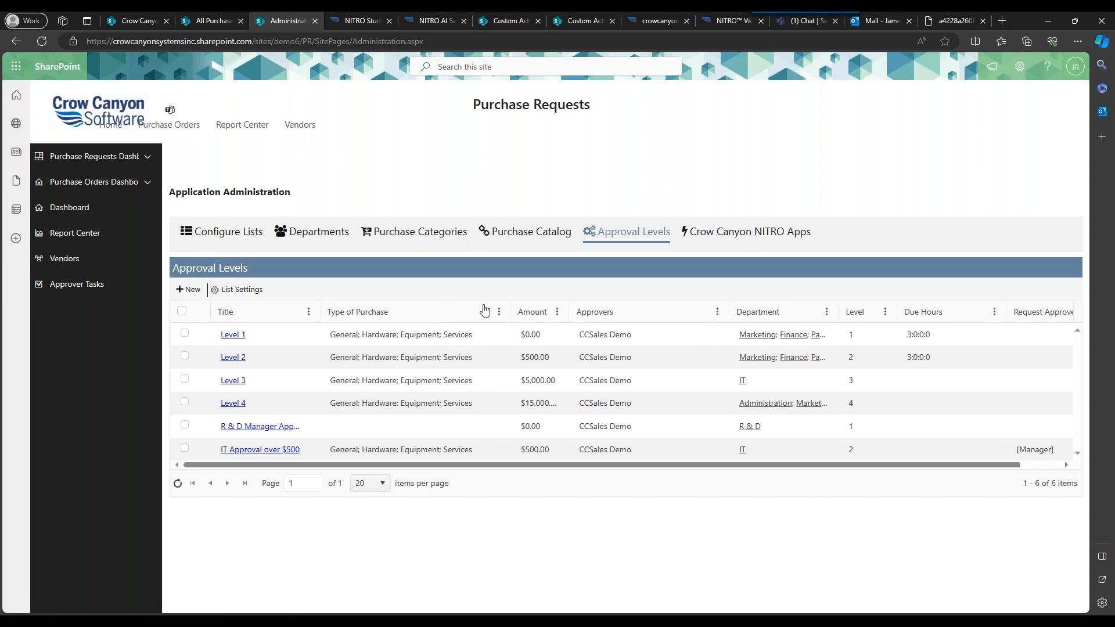
# - Show the approval workflow's configuration, closing its open query action without saving, and review the workflow name and settings
pyautogui.moveTo(591, 22)
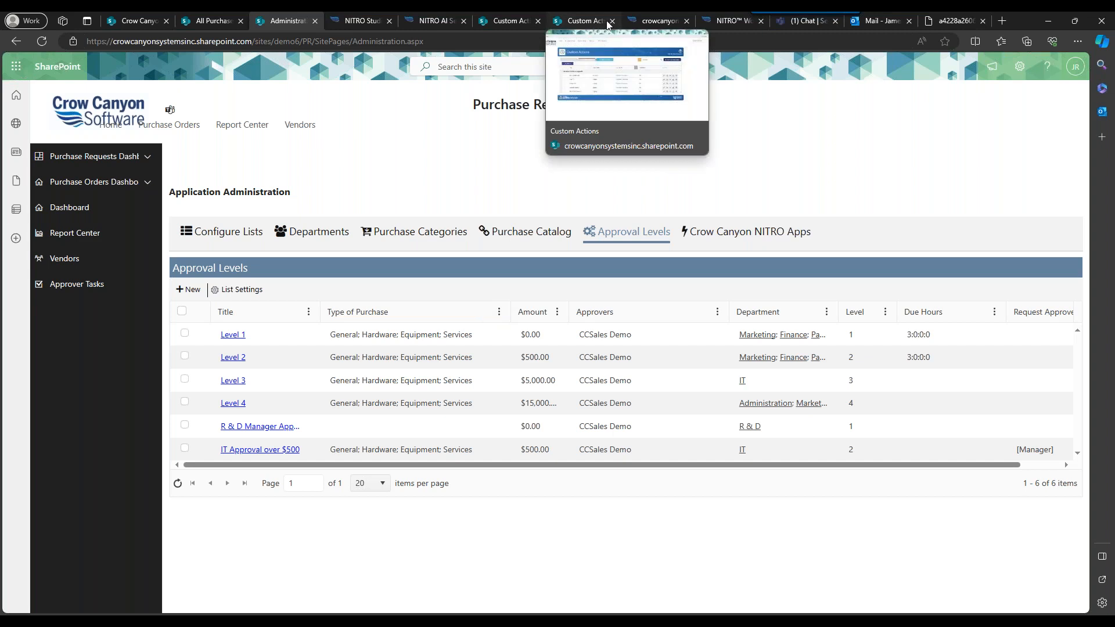
pyautogui.click(655, 21)
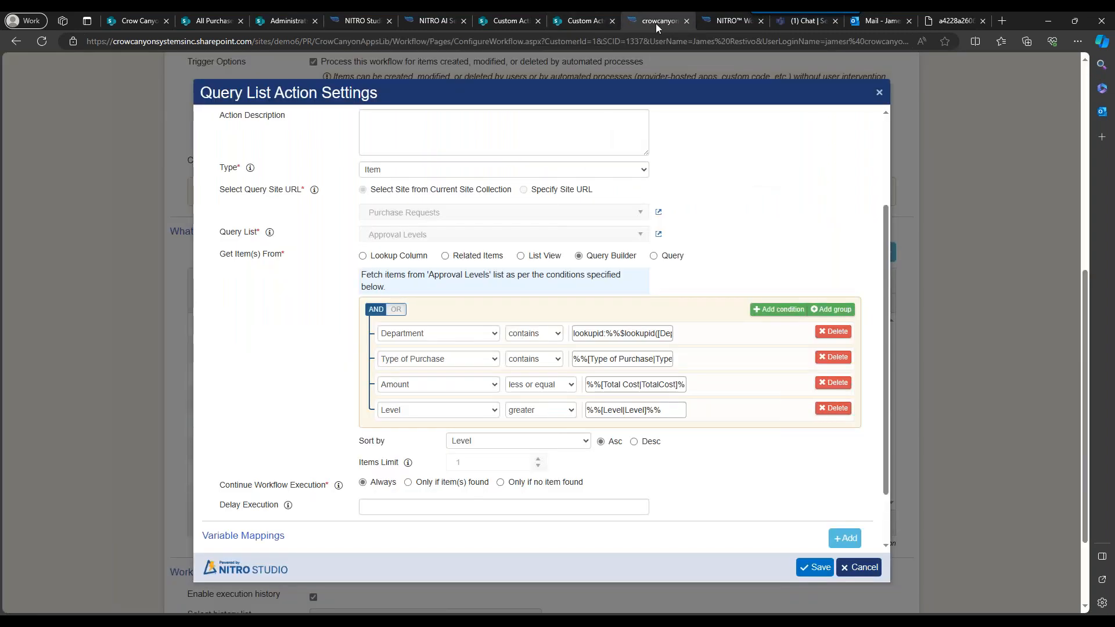
pyautogui.click(868, 564)
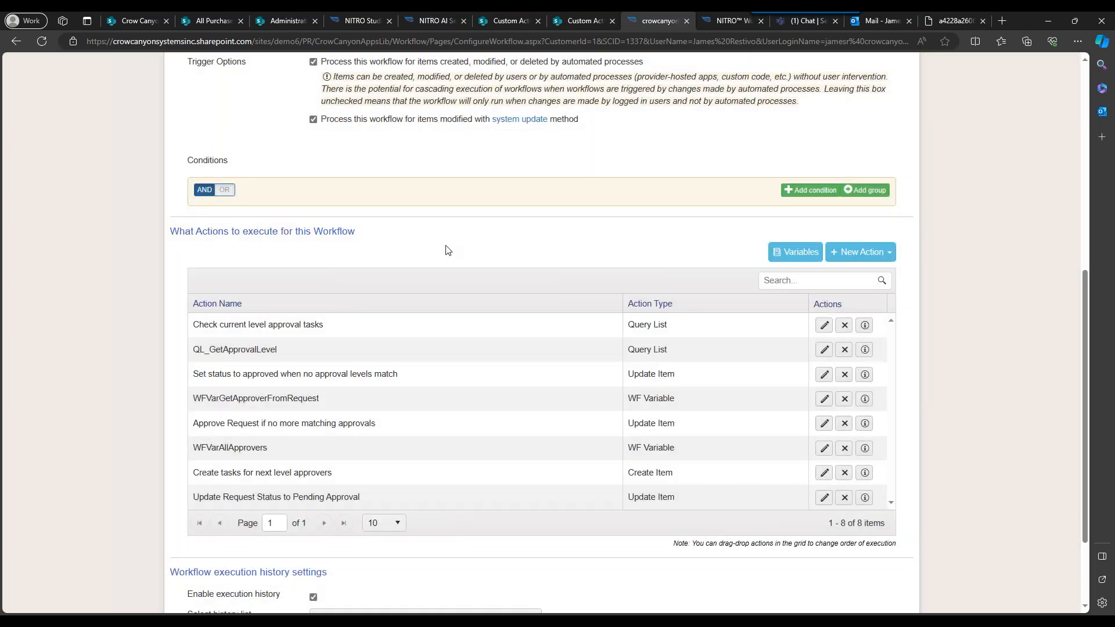
pyautogui.scroll(7, 448, 247)
pyautogui.moveTo(321, 174); pyautogui.dragTo(442, 173)
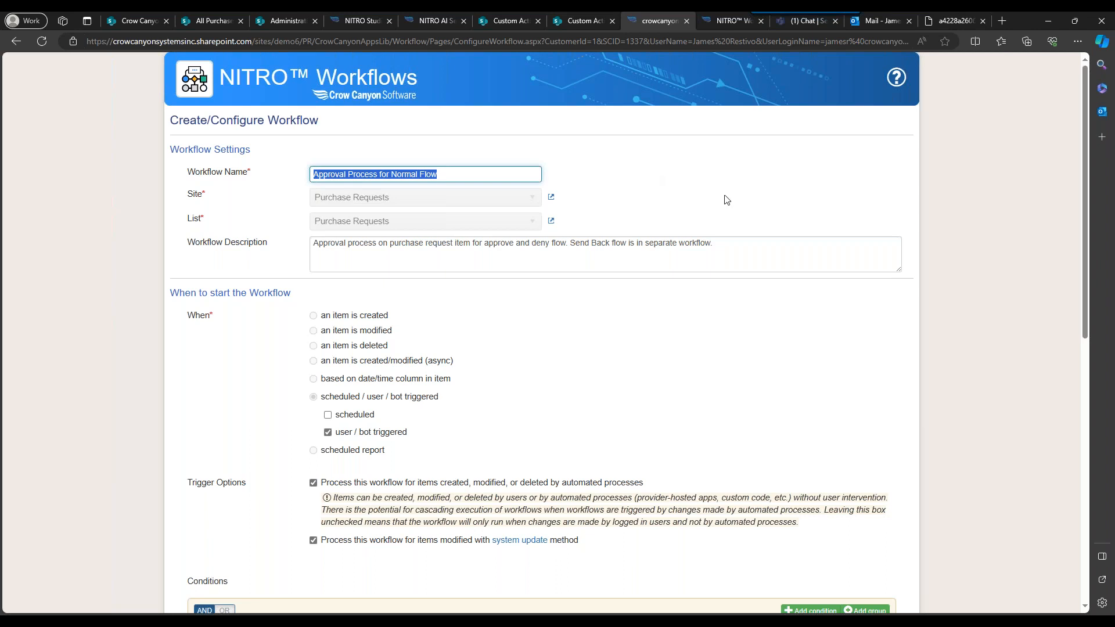
pyautogui.click(663, 339)
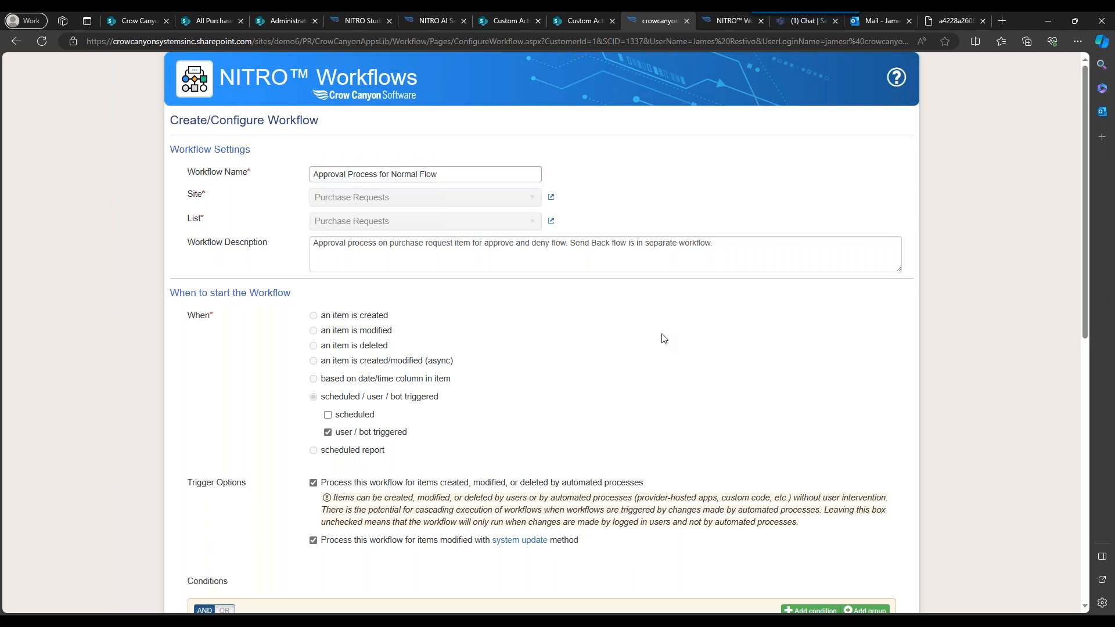
# - Review the workflow's triggers and action list and open the QL_GetApprovalLevel query action's settings
pyautogui.scroll(-6, 664, 339)
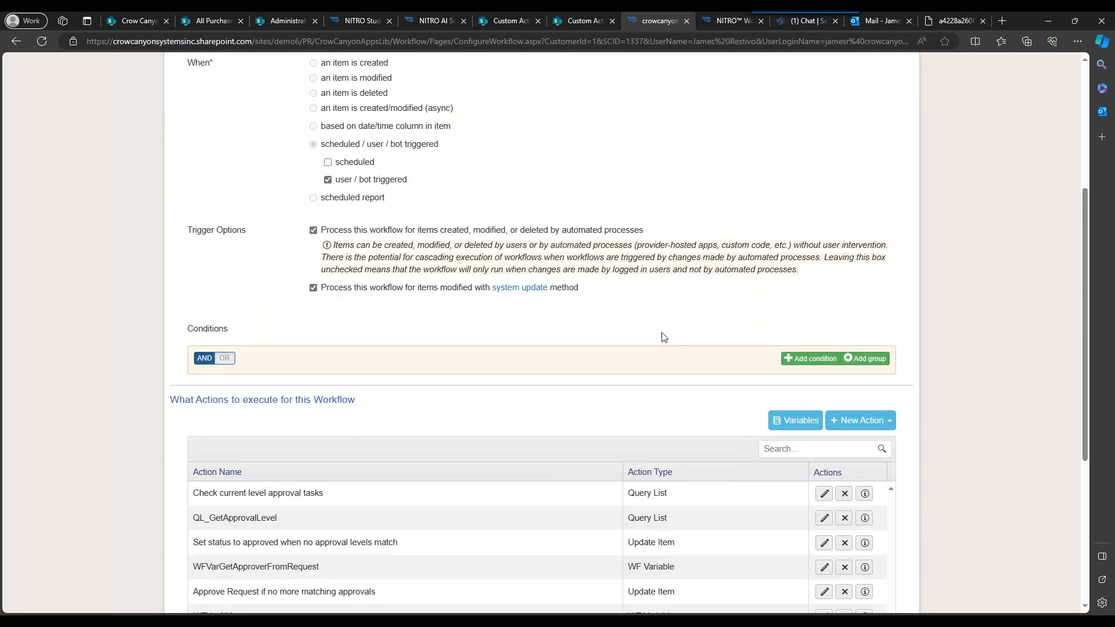
pyautogui.scroll(3, 666, 335)
pyautogui.scroll(-4, 552, 378)
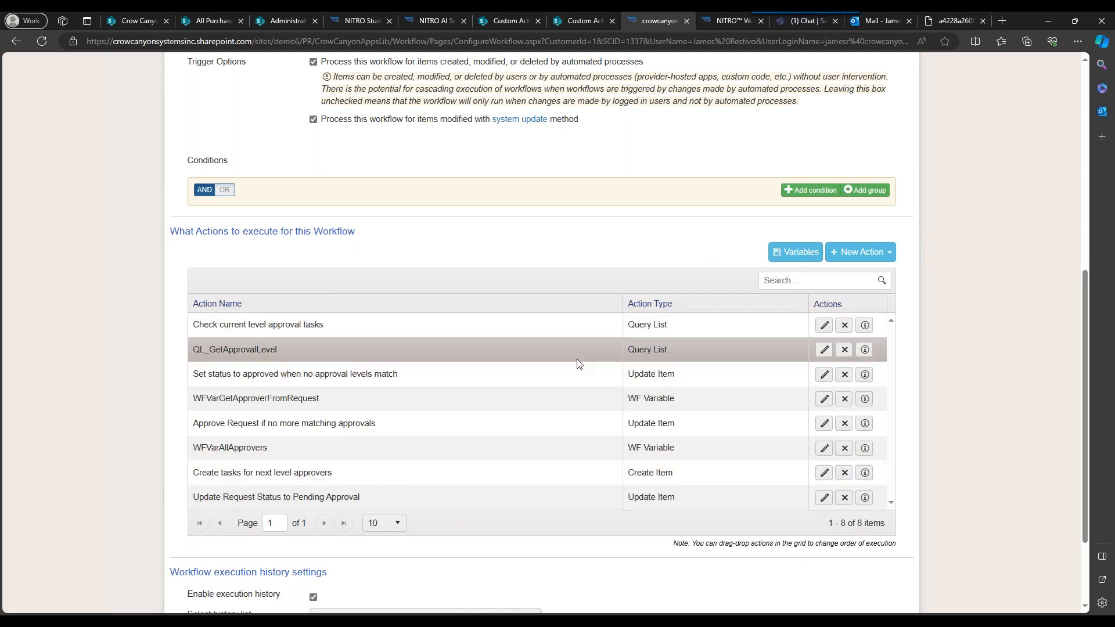
pyautogui.click(825, 349)
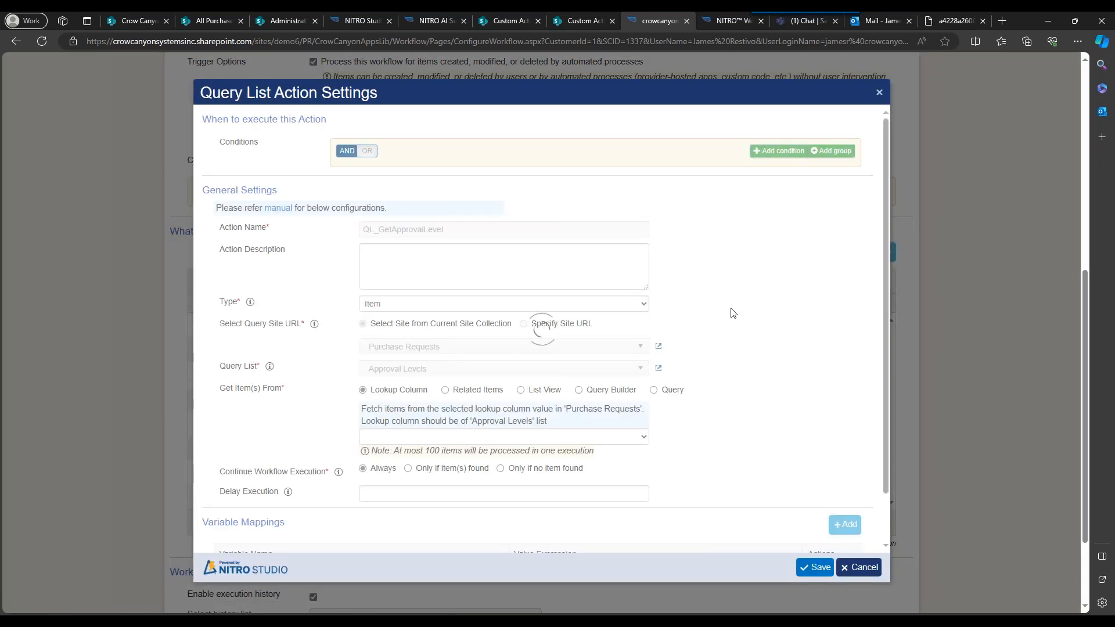
# - Check the approval levels list, and review the query builder conditions in the QL_GetApprovalLevel action settings
pyautogui.click(280, 23)
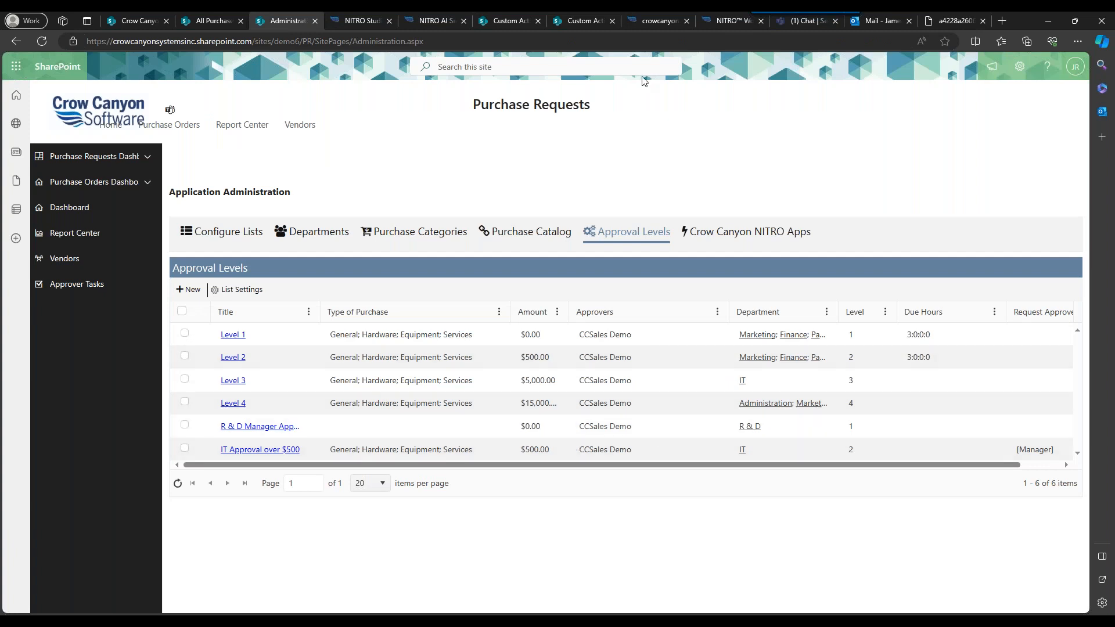
pyautogui.click(643, 23)
pyautogui.scroll(-2, 740, 303)
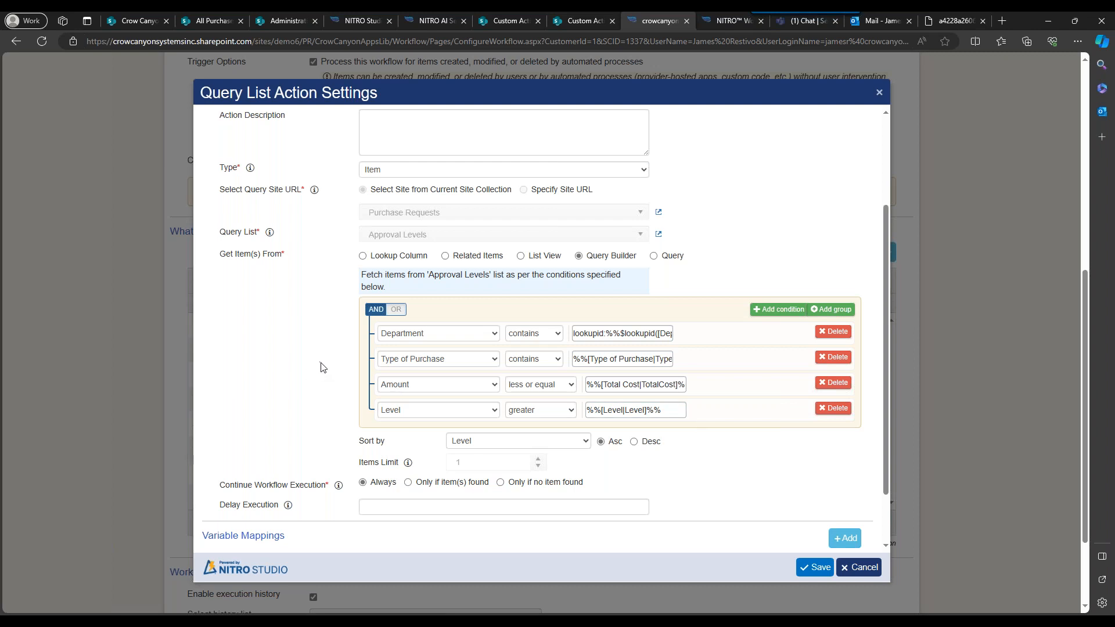
# - Review the approval levels list across to the Request Approvers column, widening the Amount and Department columns
pyautogui.click(272, 21)
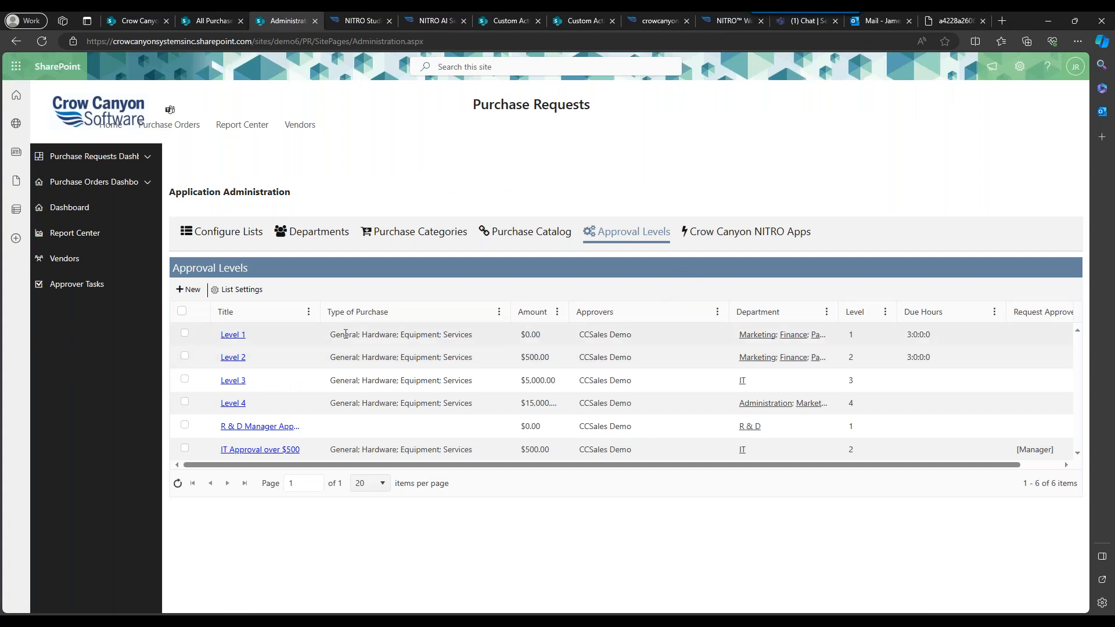
pyautogui.moveTo(571, 310); pyautogui.dragTo(589, 311)
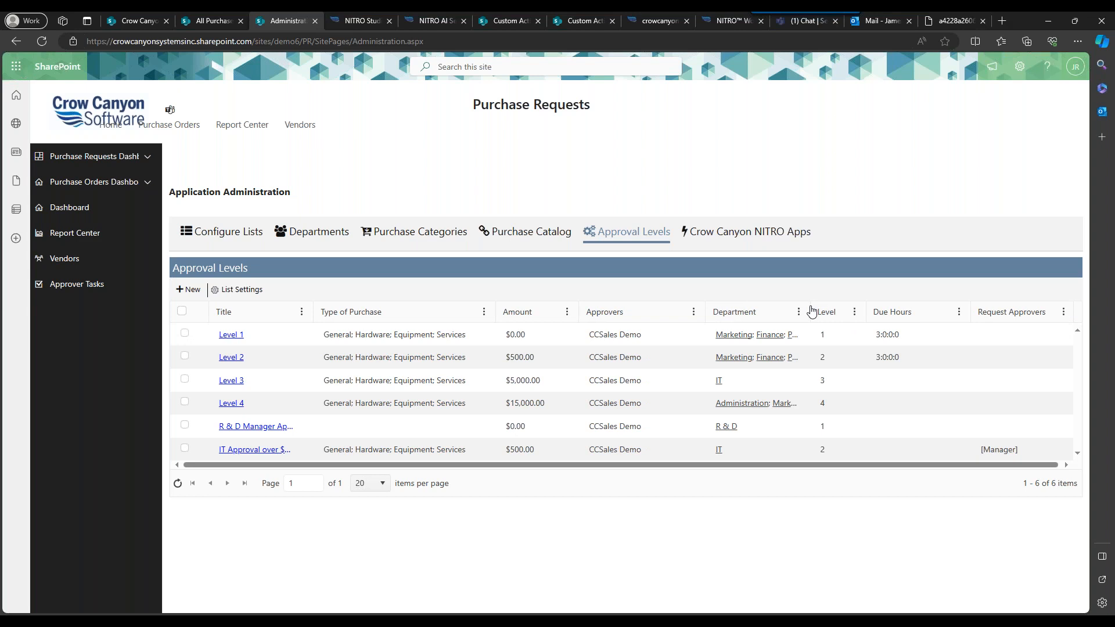
pyautogui.moveTo(805, 309); pyautogui.dragTo(867, 309)
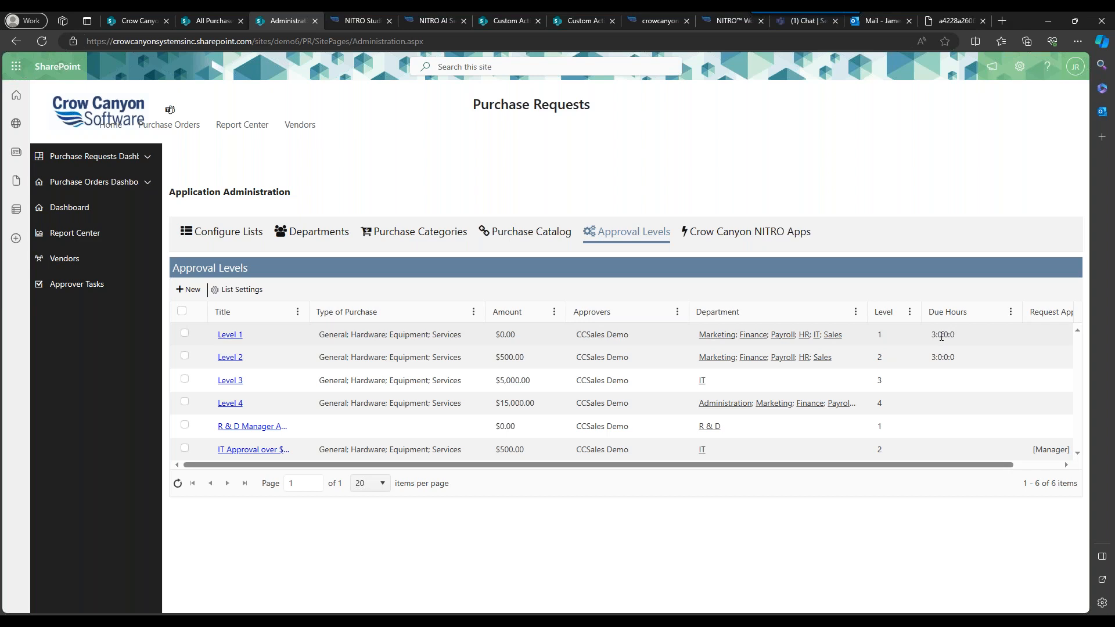
pyautogui.moveTo(940, 466); pyautogui.dragTo(1016, 464)
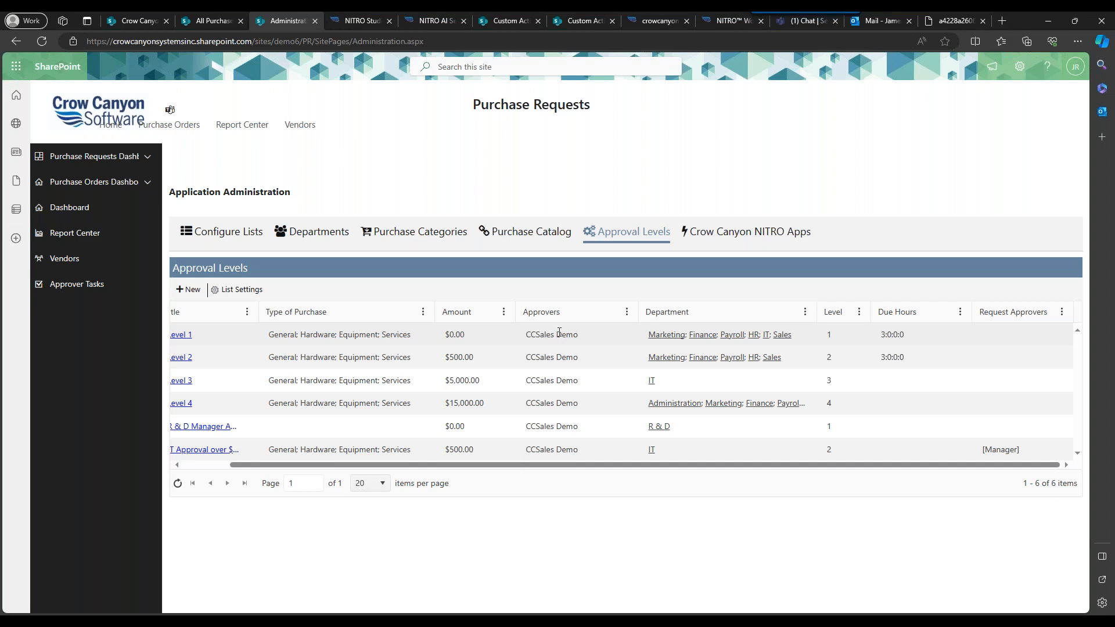
pyautogui.moveTo(547, 465); pyautogui.dragTo(492, 471)
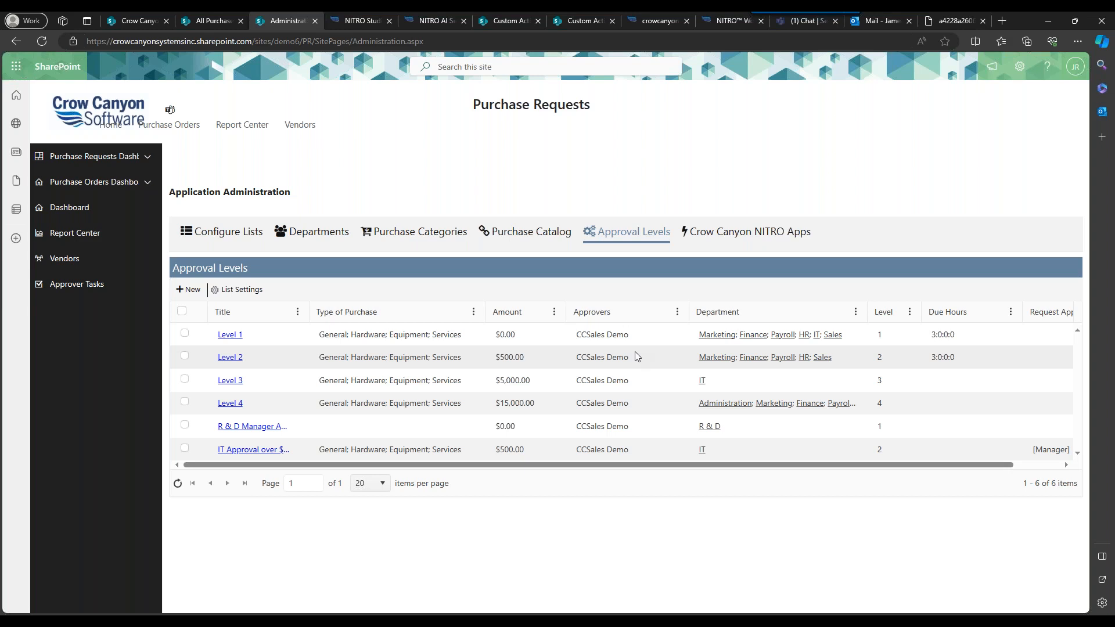
# - Open a new approval level form and review its Amount, Approval Level Name, Level, Approvers and Request Approvers fields
pyautogui.click(184, 289)
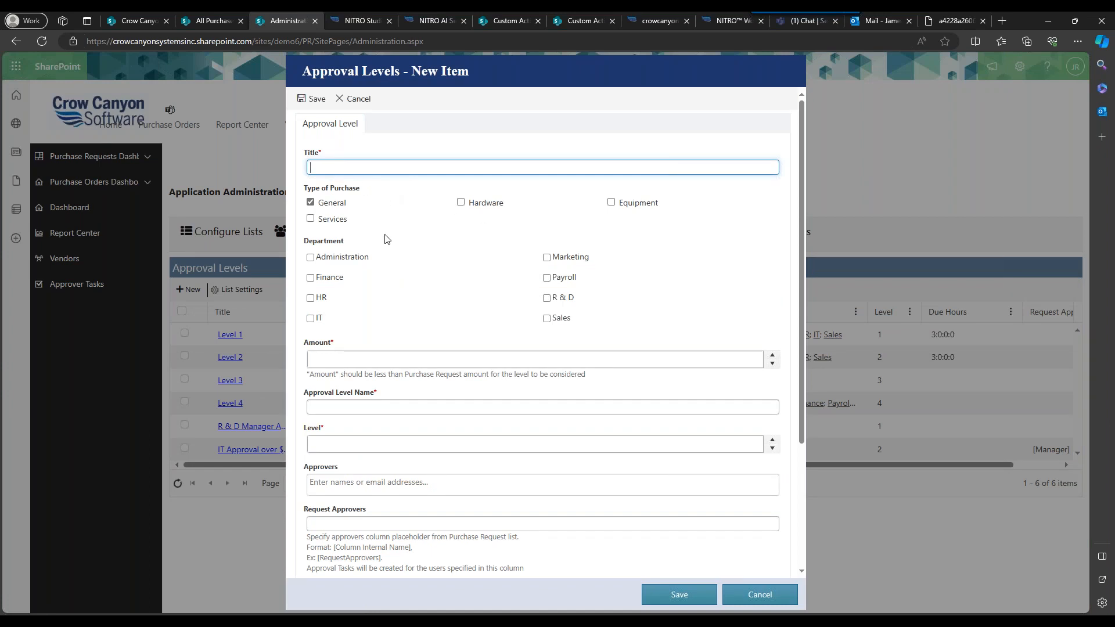
pyautogui.scroll(-1, 406, 298)
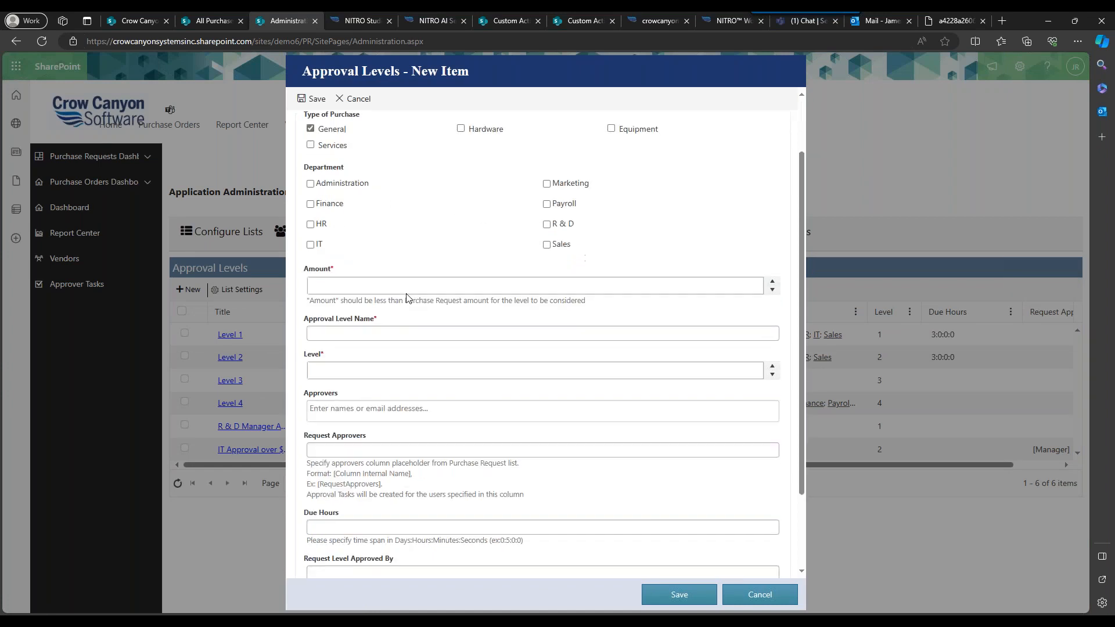
pyautogui.click(378, 285)
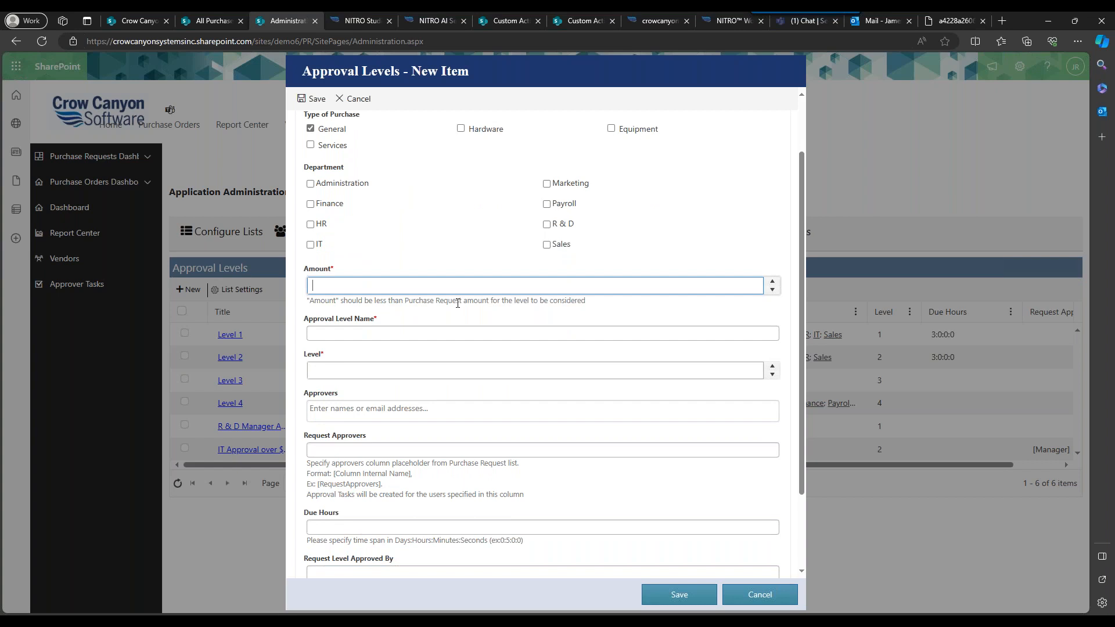
pyautogui.scroll(-1, 457, 302)
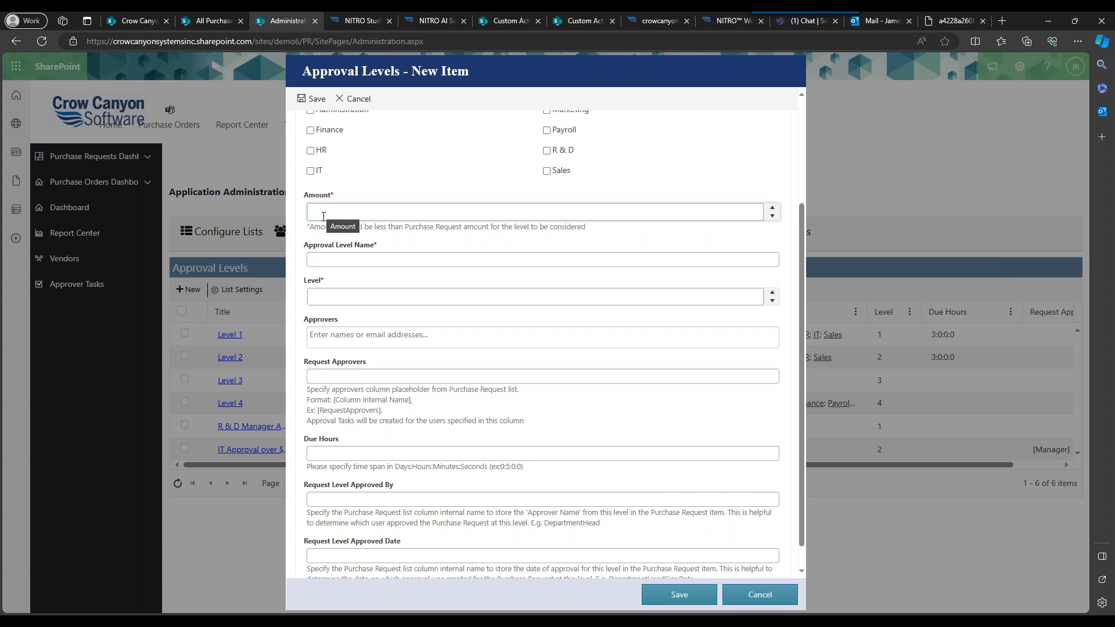
pyautogui.click(354, 258)
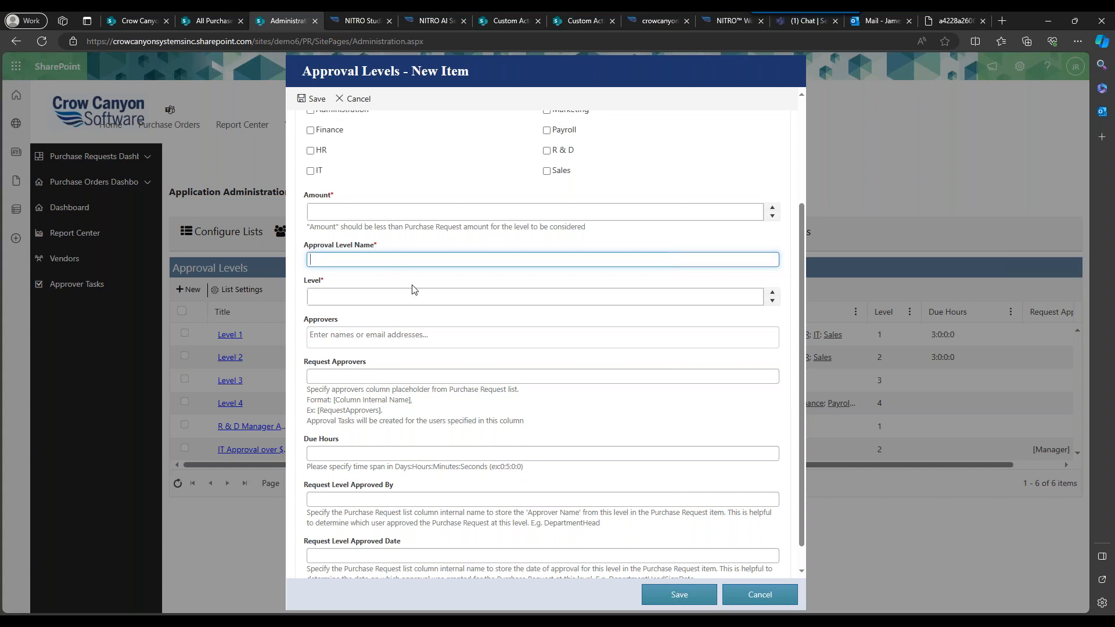
pyautogui.click(375, 297)
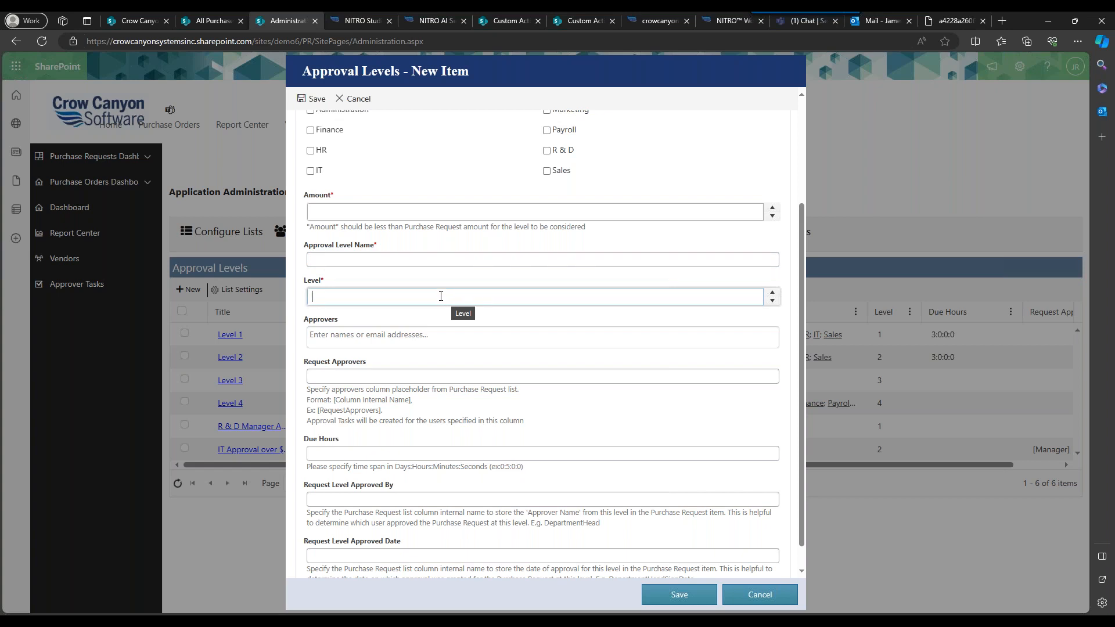
pyautogui.click(427, 335)
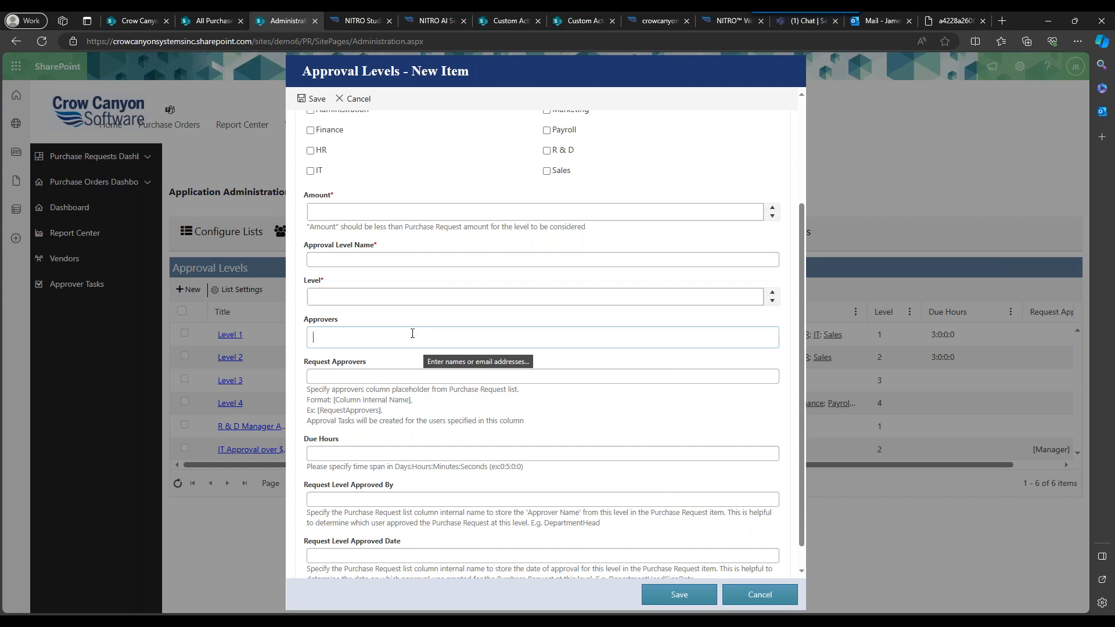
pyautogui.scroll(-1, 506, 347)
pyautogui.click(385, 349)
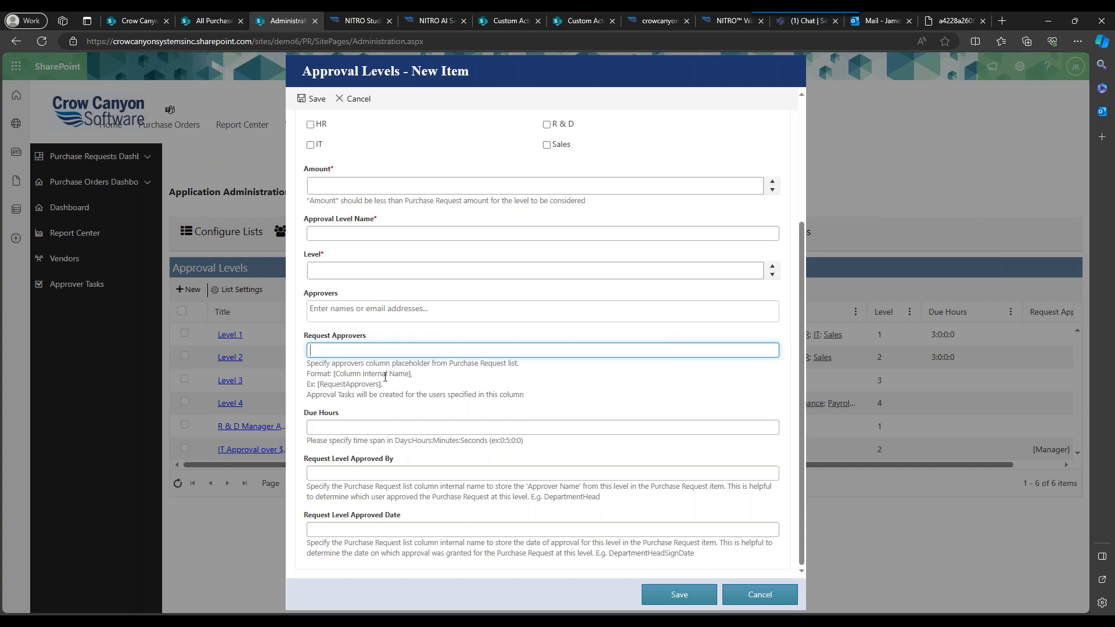
# - Open a new purchase request form from the All Purchase Requests page
pyautogui.click(204, 19)
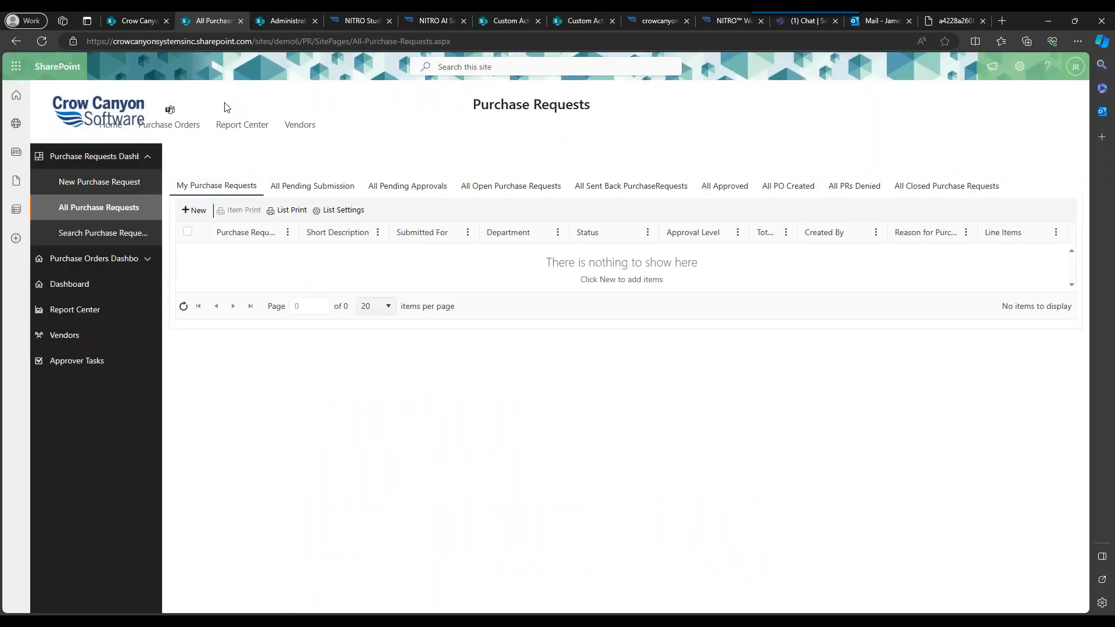
pyautogui.click(188, 213)
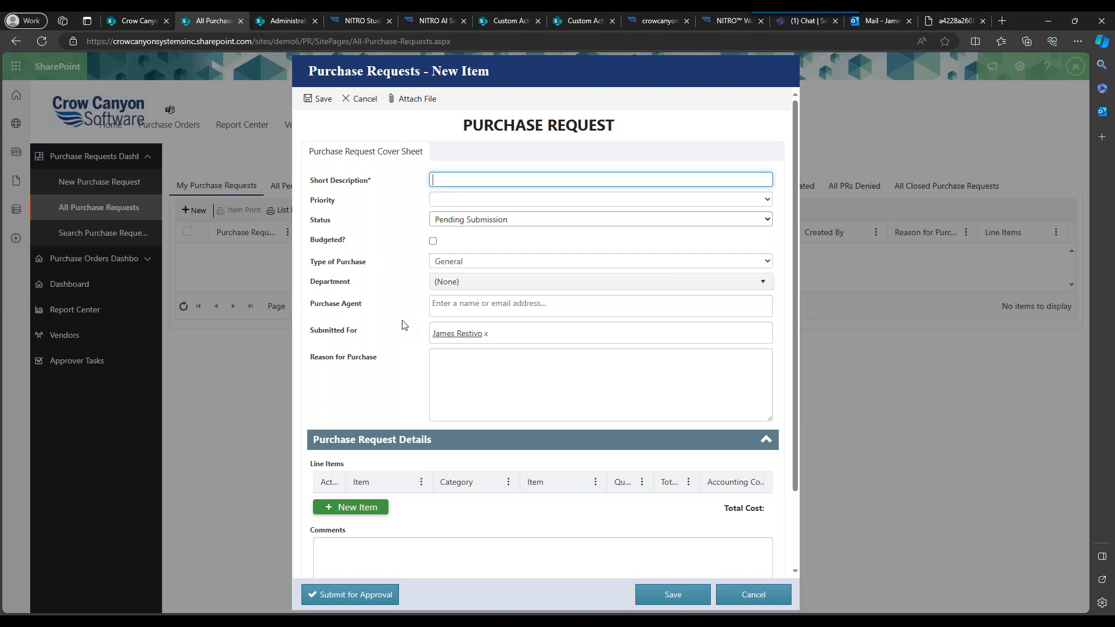
# - Enter the column placeholder [Level1Approver] as the Request Approvers in the new approval level form
pyautogui.click(291, 20)
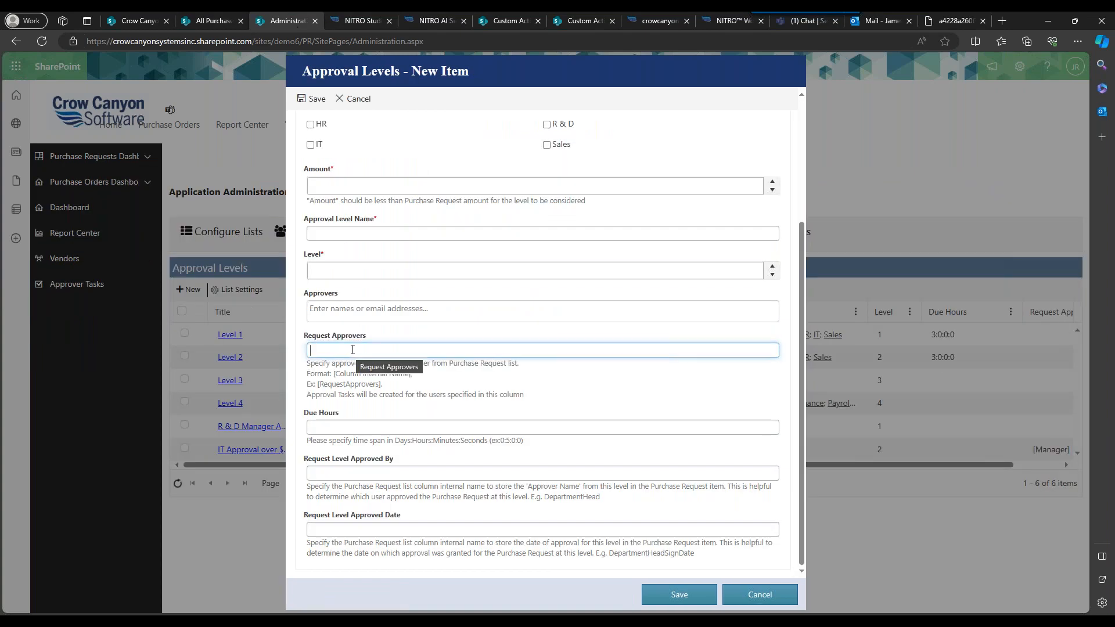
pyautogui.write('[')
pyautogui.write('Leve')
pyautogui.write('l')
pyautogui.write('1')
pyautogui.write('Appo')
pyautogui.write('over')
pyautogui.write(']')
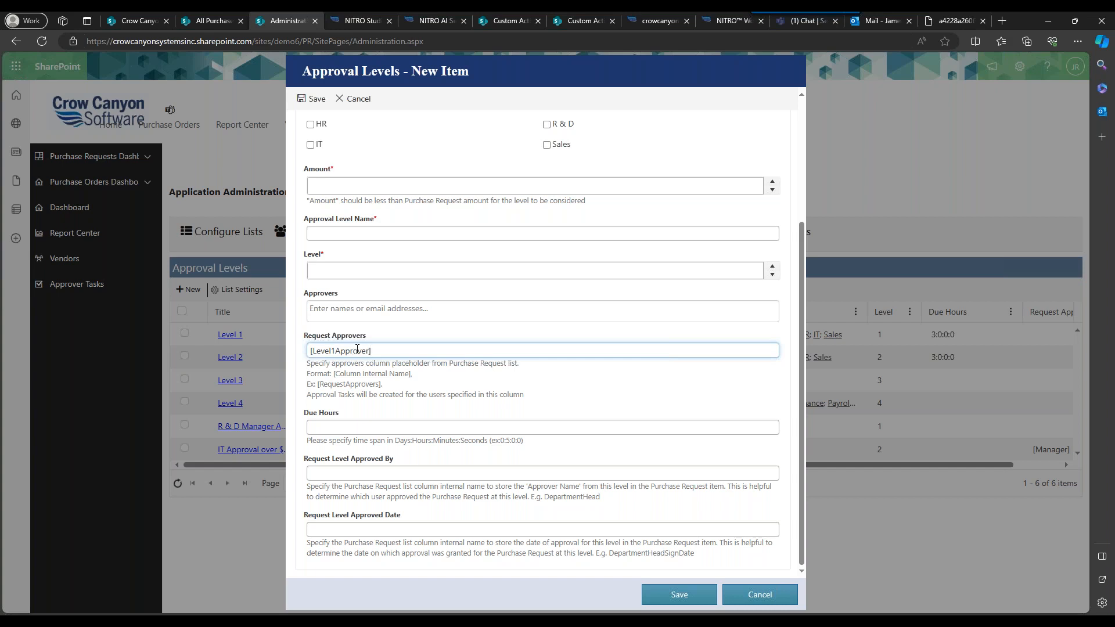
pyautogui.moveTo(311, 350); pyautogui.dragTo(362, 347)
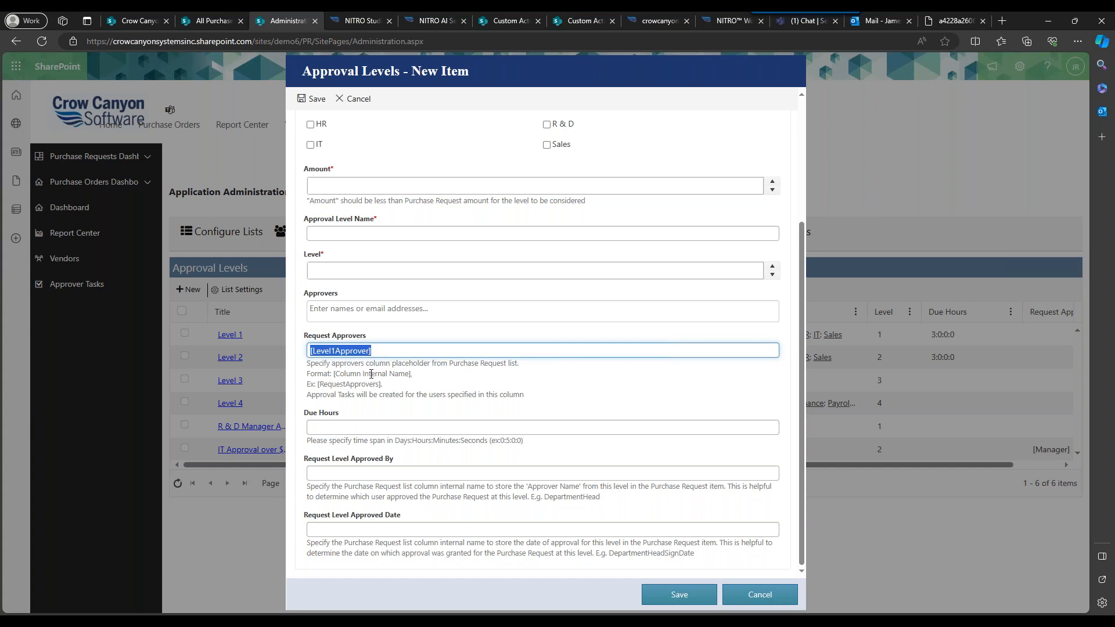
pyautogui.click(370, 374)
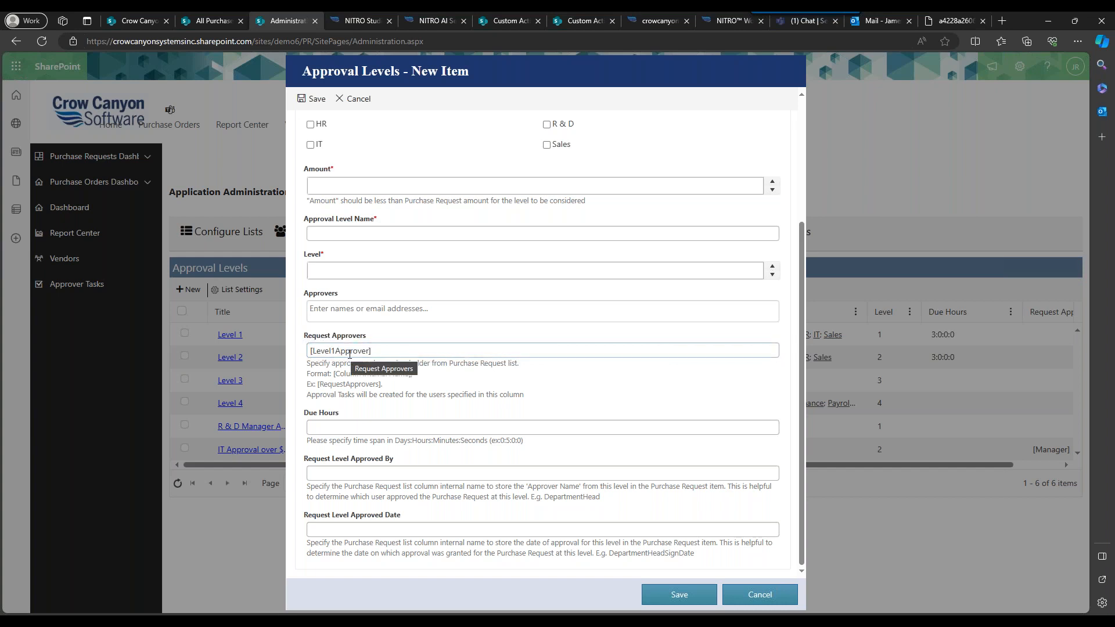
pyautogui.click(331, 312)
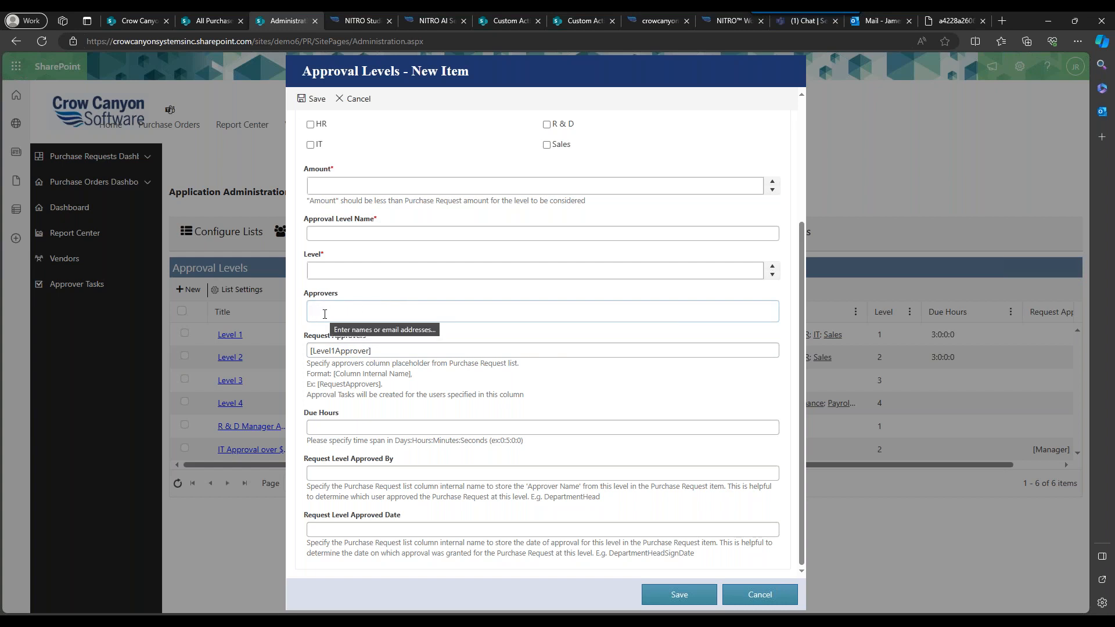
pyautogui.click(369, 351)
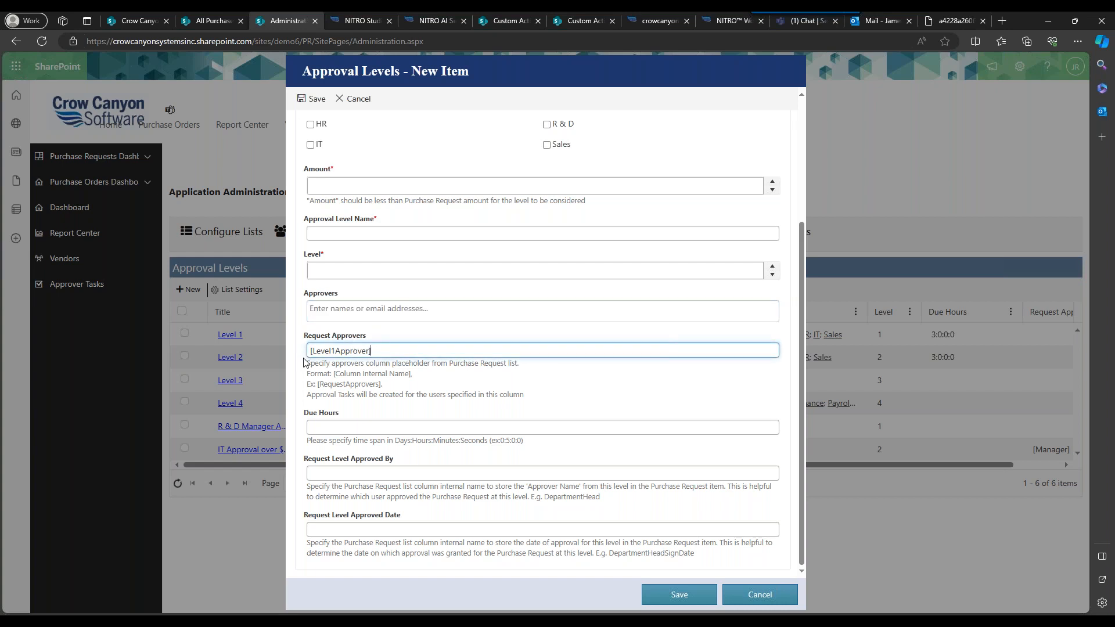
pyautogui.moveTo(377, 351); pyautogui.dragTo(308, 352)
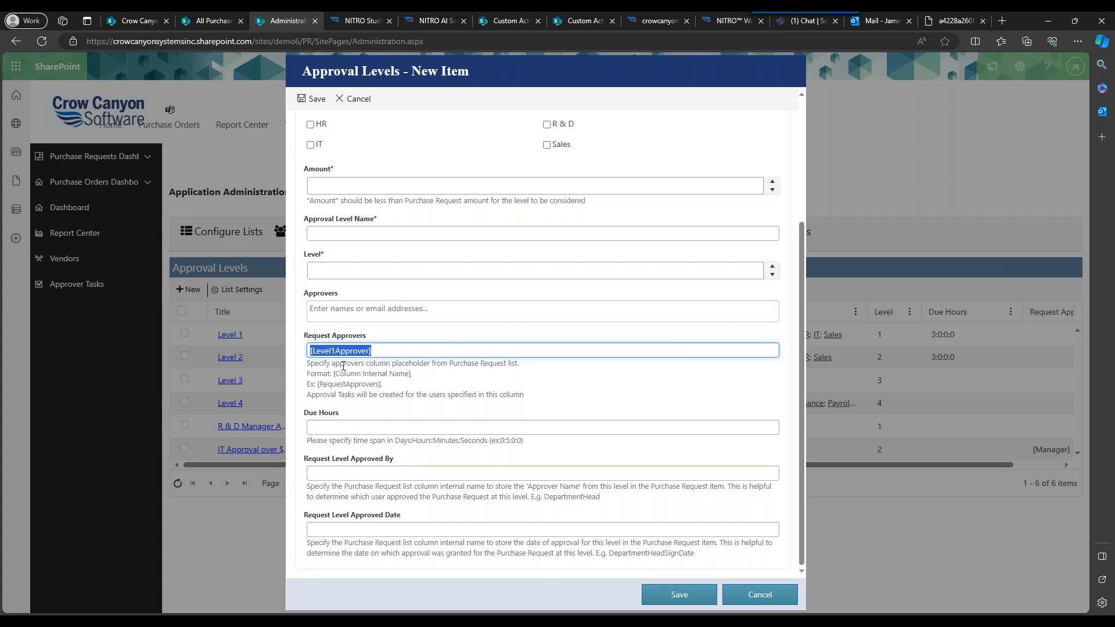
# - Check the open purchase request form, and examine the Request Level Approved By field in the new approval level form
pyautogui.click(210, 20)
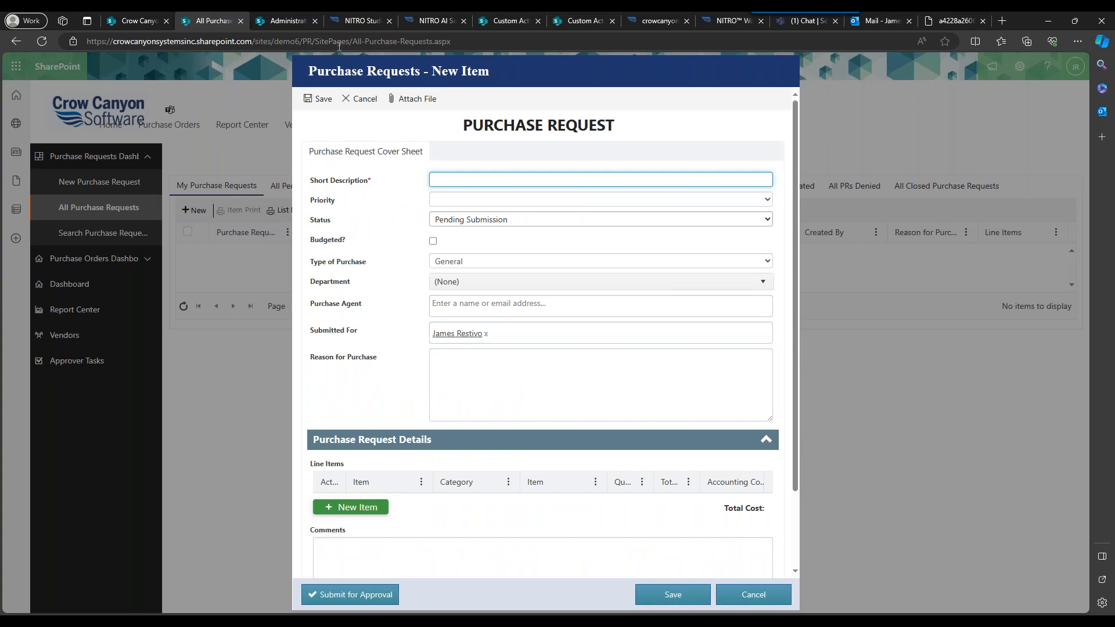
pyautogui.click(295, 21)
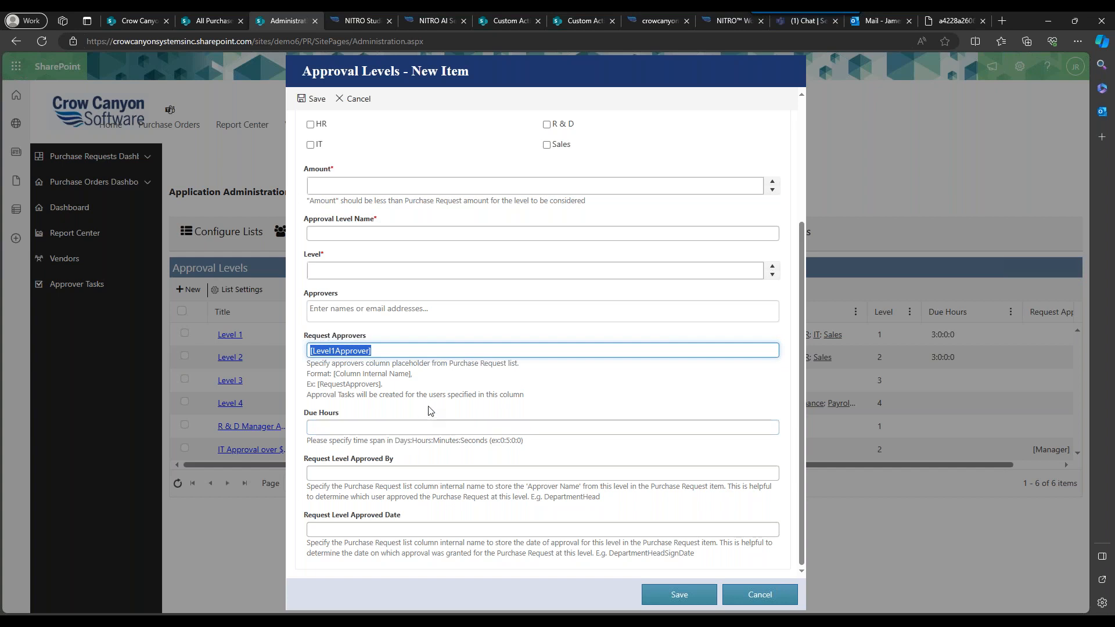
pyautogui.click(329, 475)
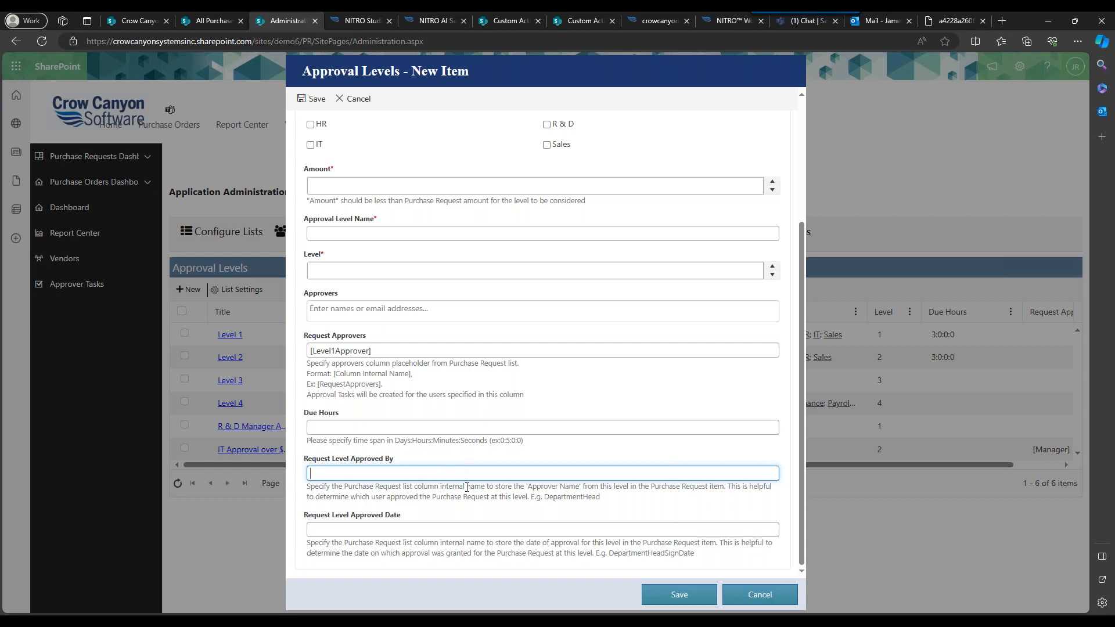
pyautogui.scroll(3, 444, 514)
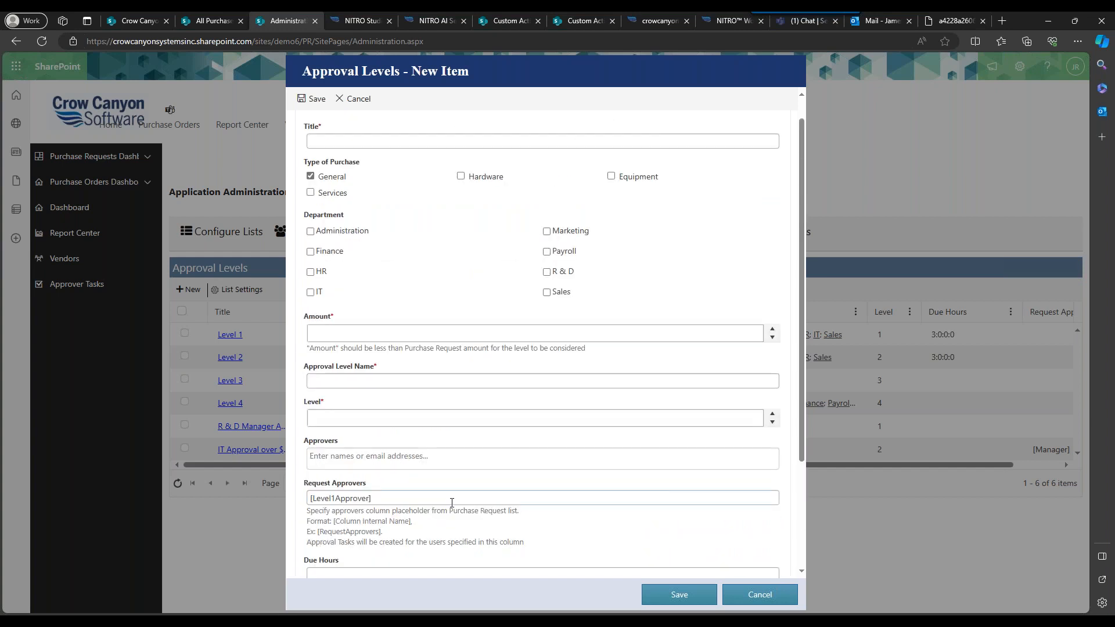
pyautogui.scroll(-3, 452, 503)
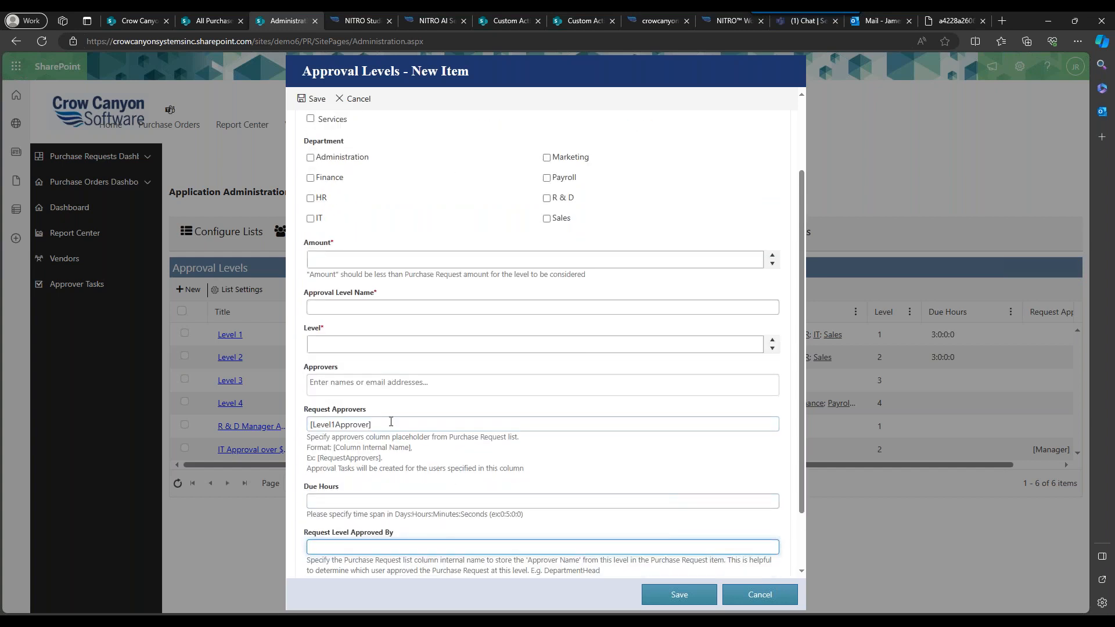
# - Clear the Request Approvers placeholder and cancel the new approval level without saving
pyautogui.tripleClick(398, 426)
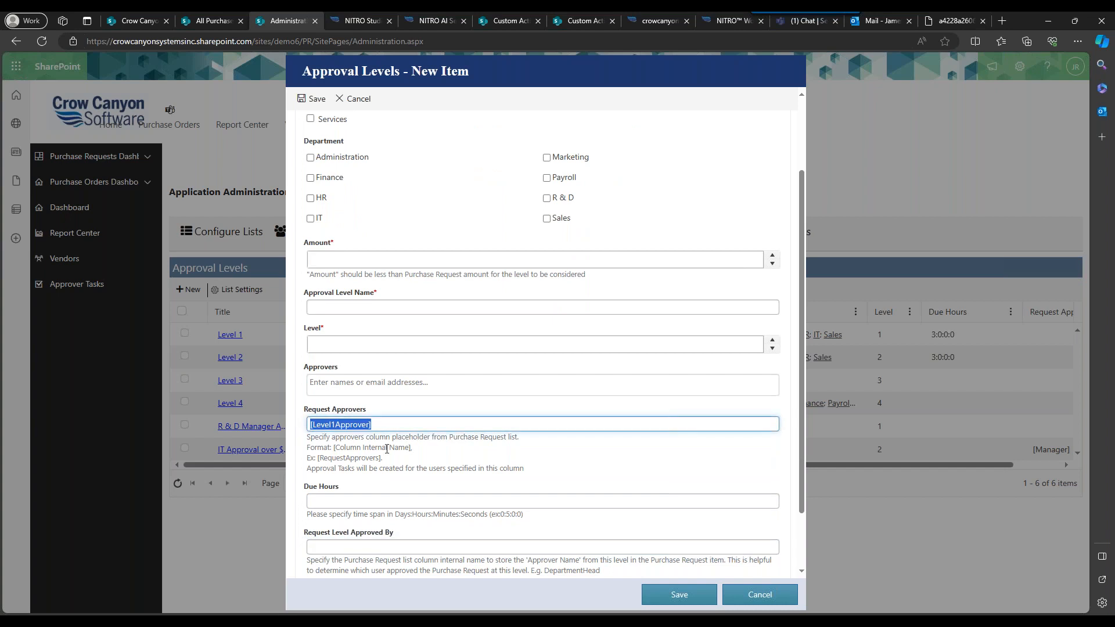
pyautogui.press('BackSpace')
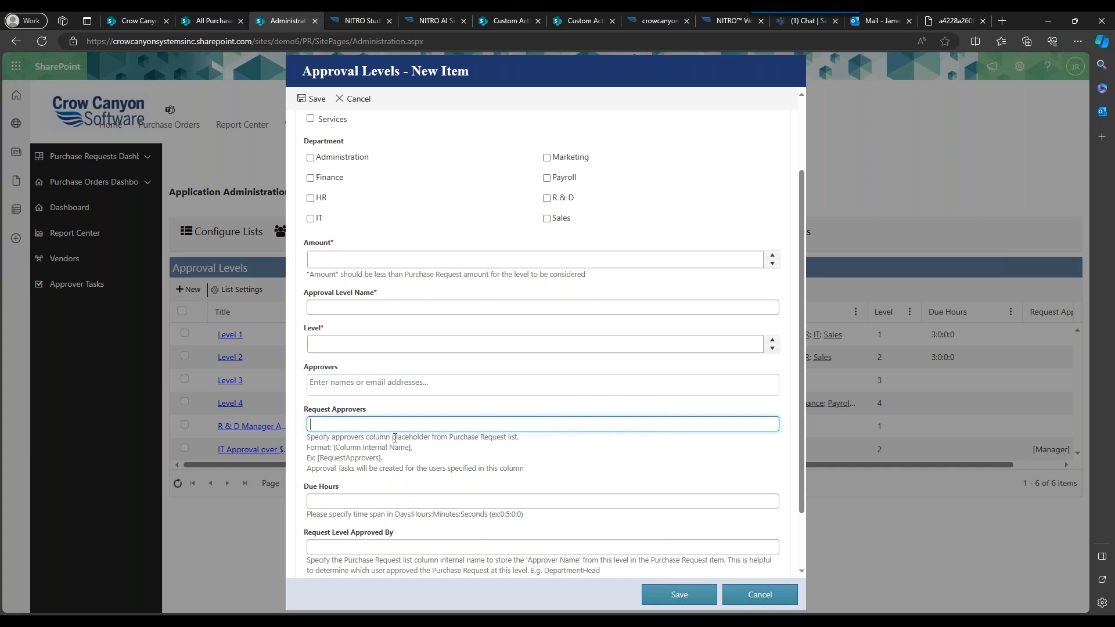
pyautogui.click(755, 596)
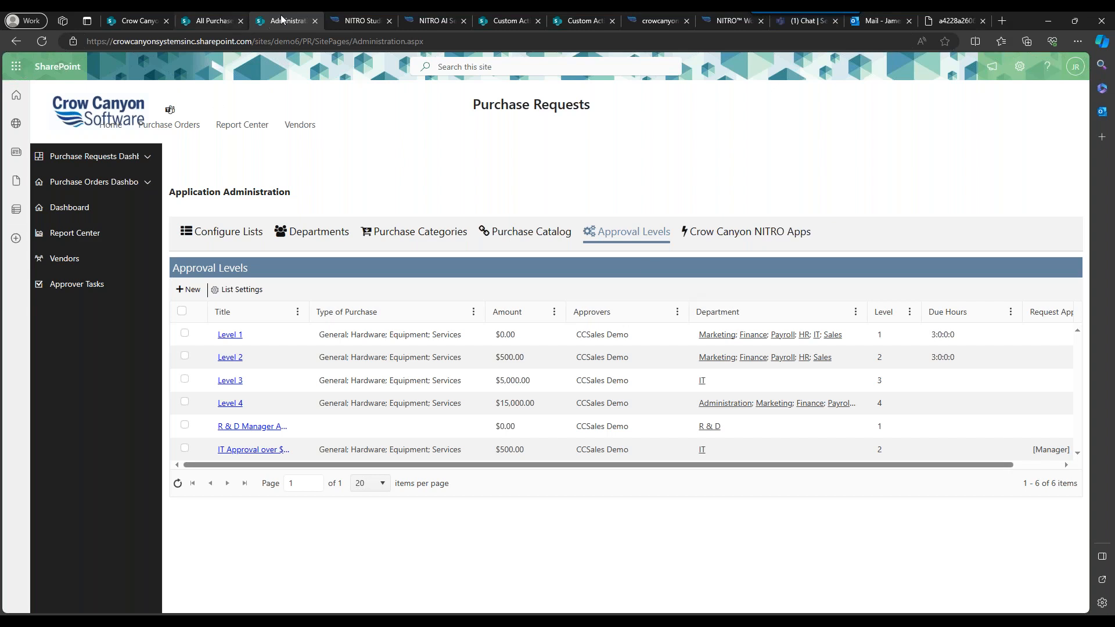
# - Compare the new purchase request form with the approval levels list, and return to the workflow's query action conditions
pyautogui.click(202, 23)
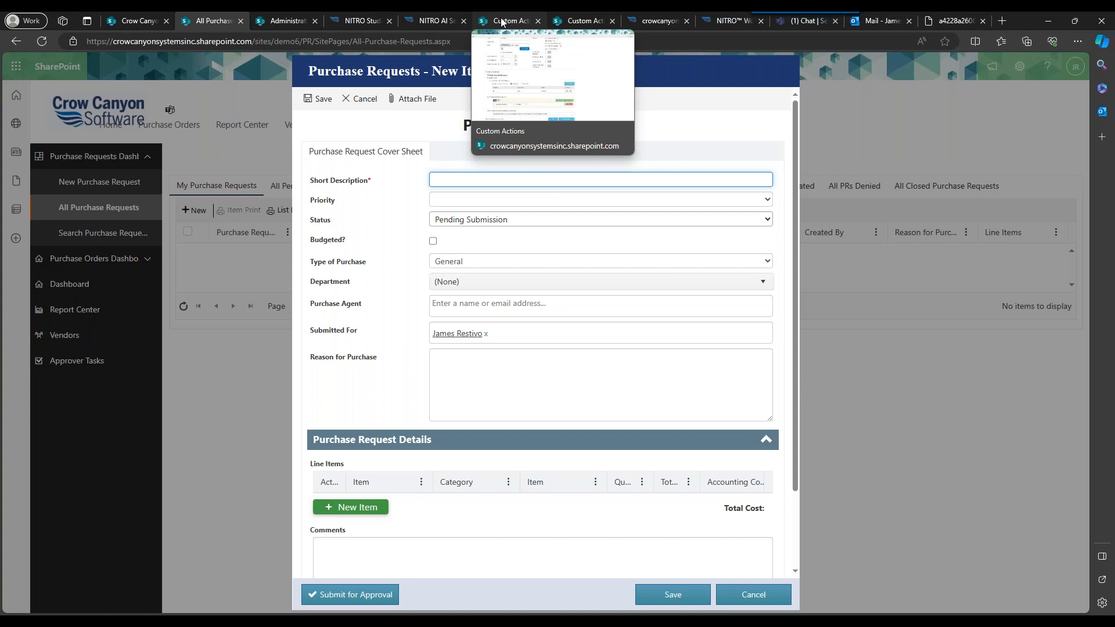
pyautogui.click(286, 21)
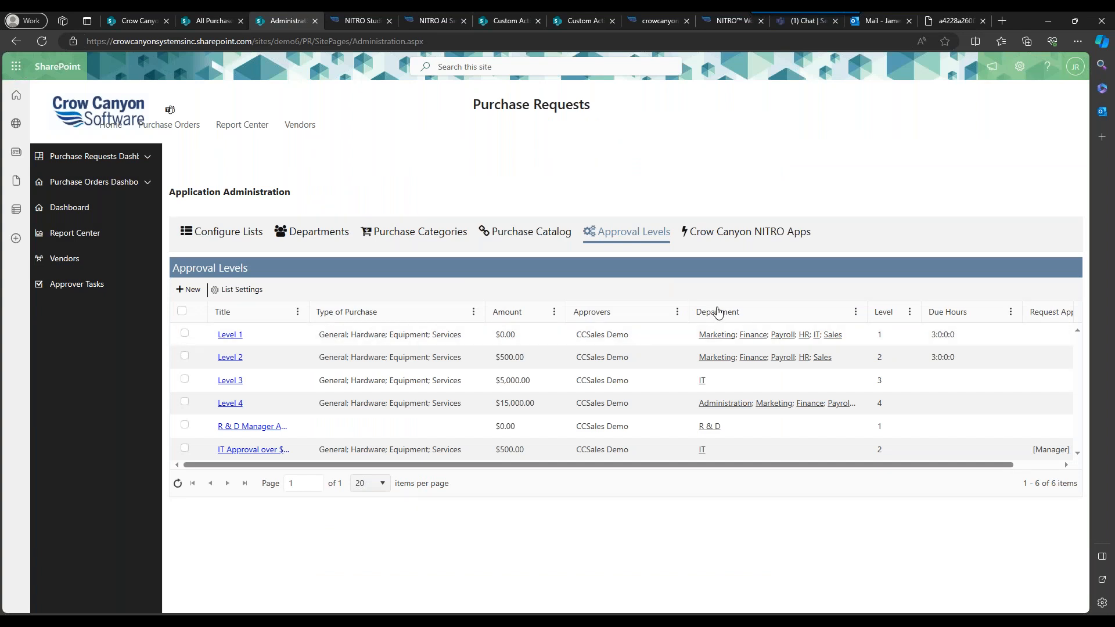
pyautogui.click(654, 21)
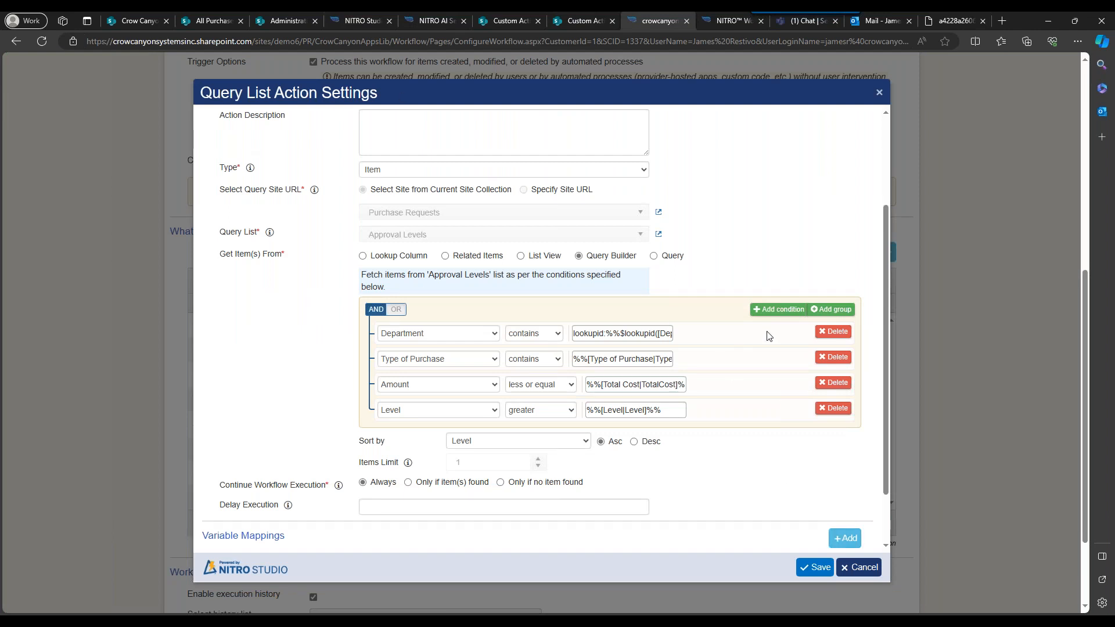
# - Try adding a query condition where Title is equal to a value, comparing it with the existing condition values, and remove it again
pyautogui.click(776, 310)
pyautogui.click(453, 438)
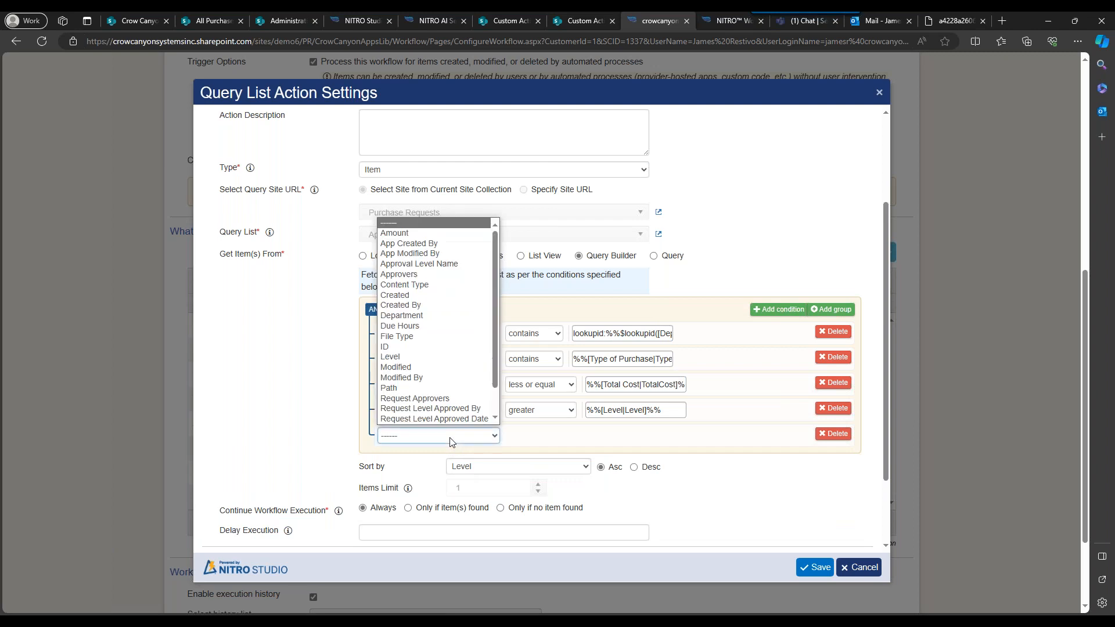
pyautogui.scroll(-1, 430, 415)
pyautogui.click(426, 414)
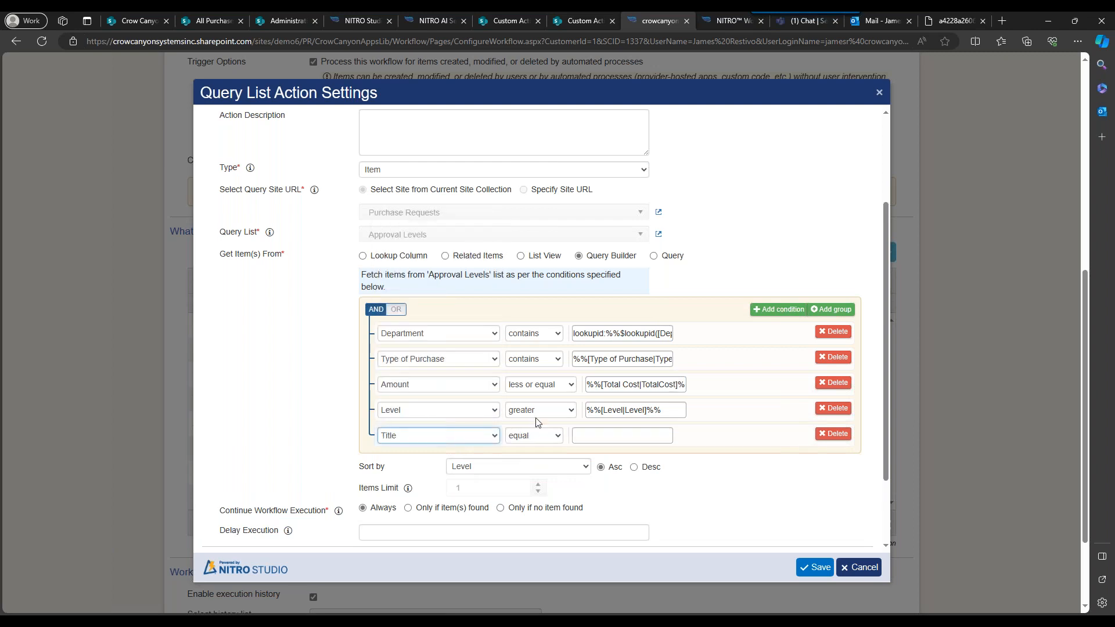
pyautogui.click(540, 434)
pyautogui.moveTo(575, 359); pyautogui.dragTo(700, 355)
pyautogui.moveTo(588, 385); pyautogui.dragTo(697, 378)
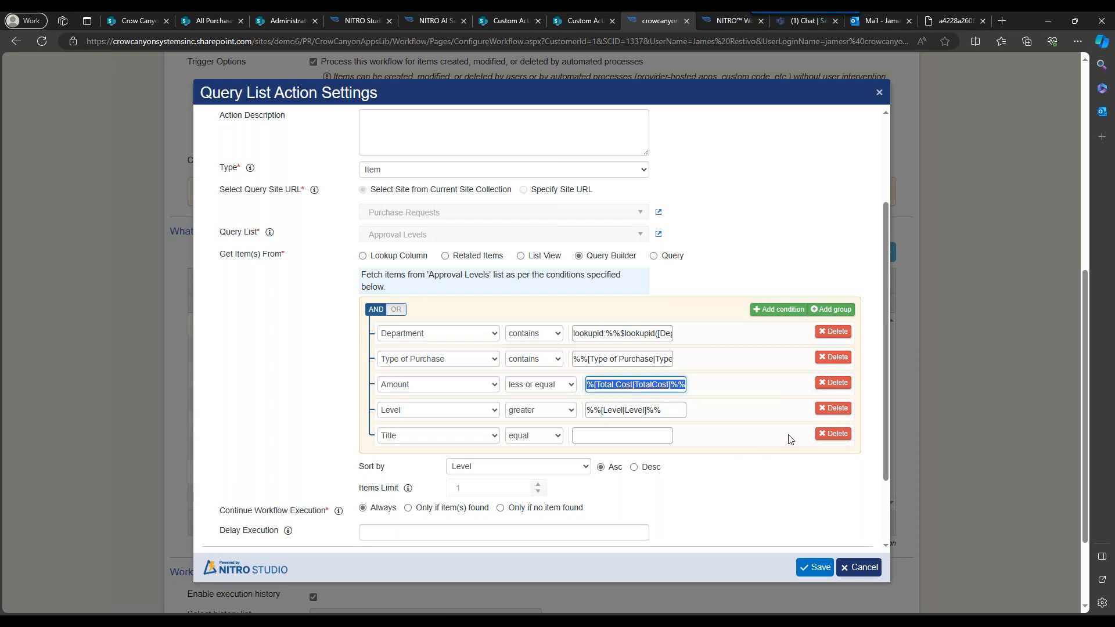
pyautogui.click(769, 435)
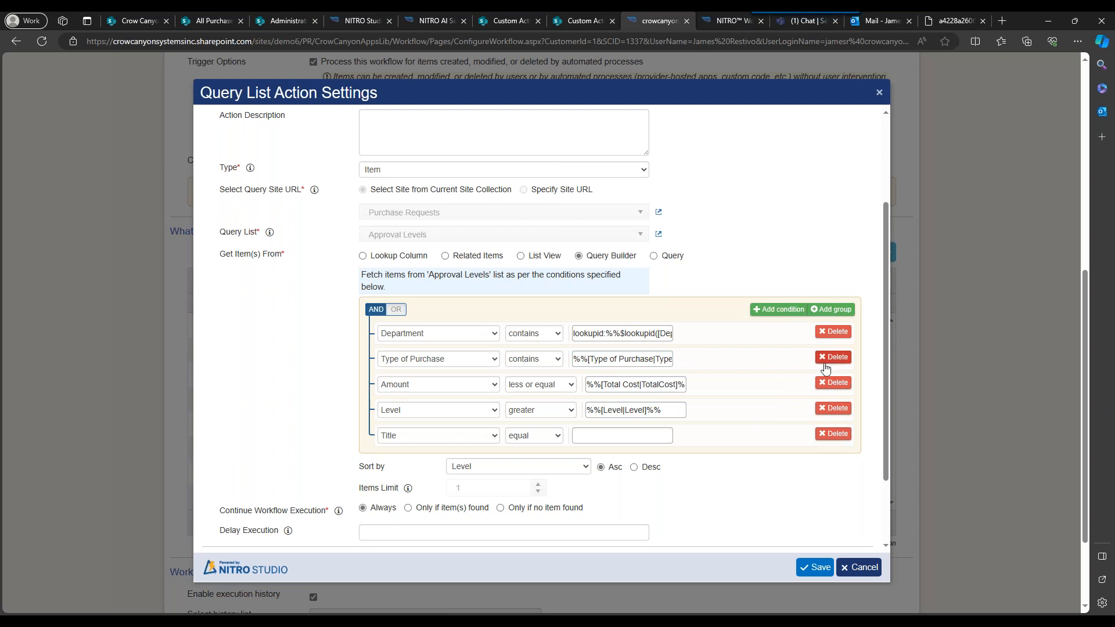
pyautogui.click(833, 434)
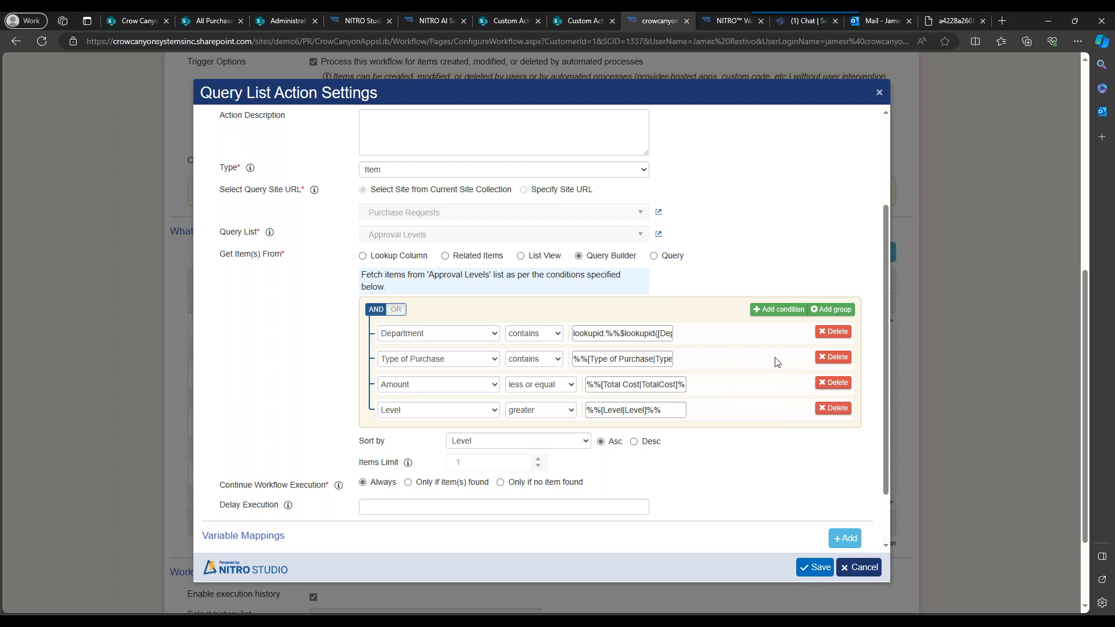
# - Save the query action settings, and review the Approval Process for Normal Flow configuration before leaving it without saving the workflow
pyautogui.click(815, 568)
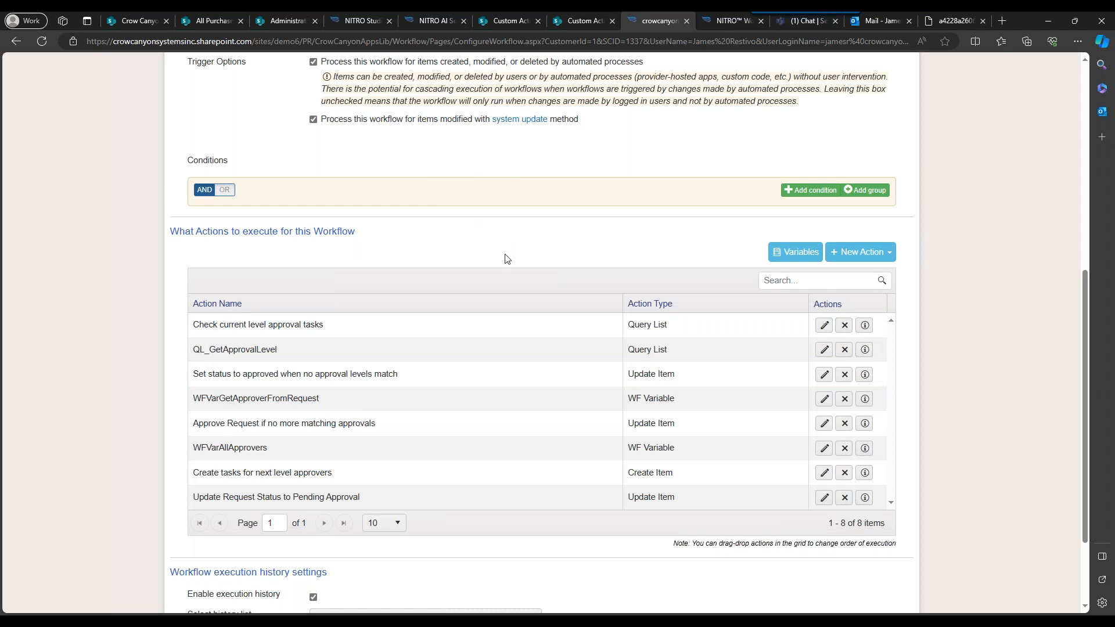
pyautogui.scroll(-2, 505, 259)
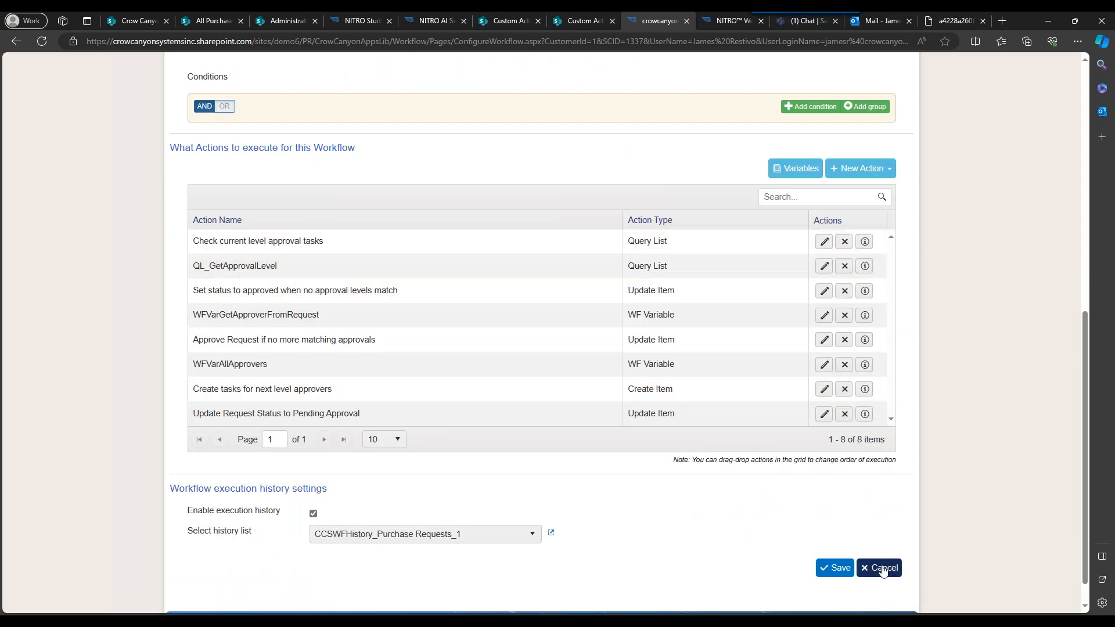
pyautogui.scroll(5, 752, 446)
pyautogui.scroll(3, 754, 451)
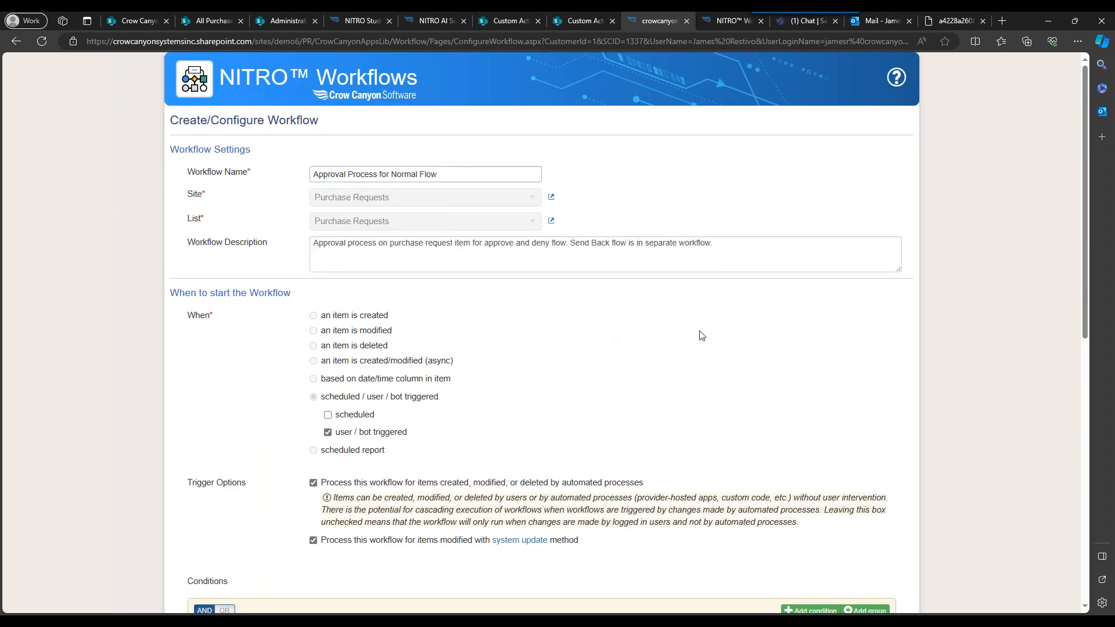
pyautogui.scroll(-6, 699, 333)
pyautogui.scroll(-2, 699, 333)
pyautogui.click(880, 568)
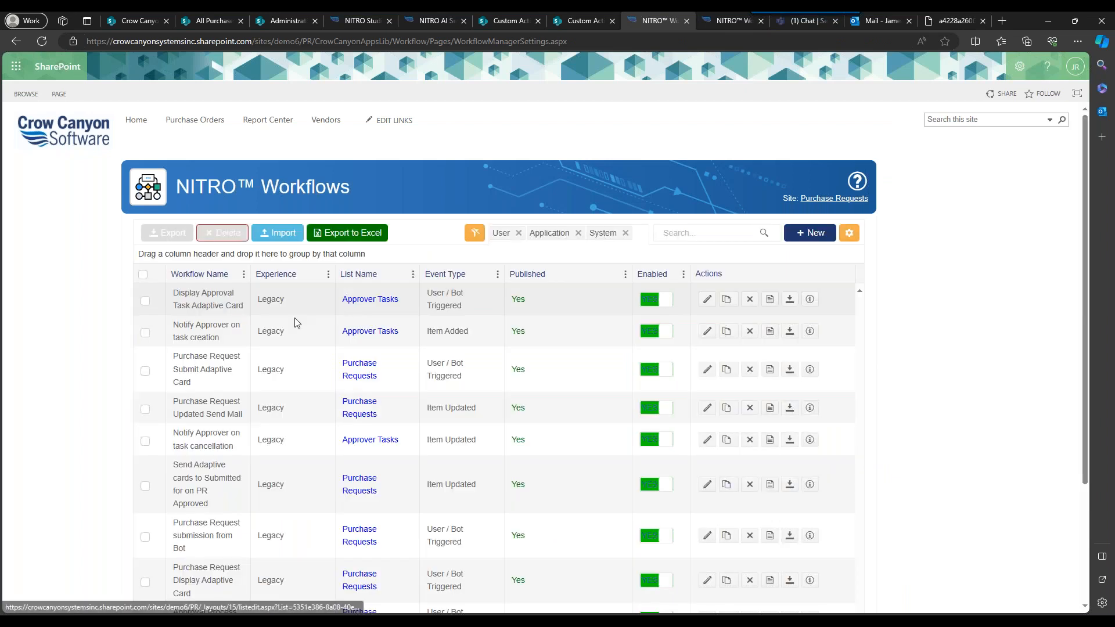
# - Open the Approval Process for Send Back flow workflow from the workflows list, and examine its trigger settings and actions
pyautogui.scroll(-3, 300, 323)
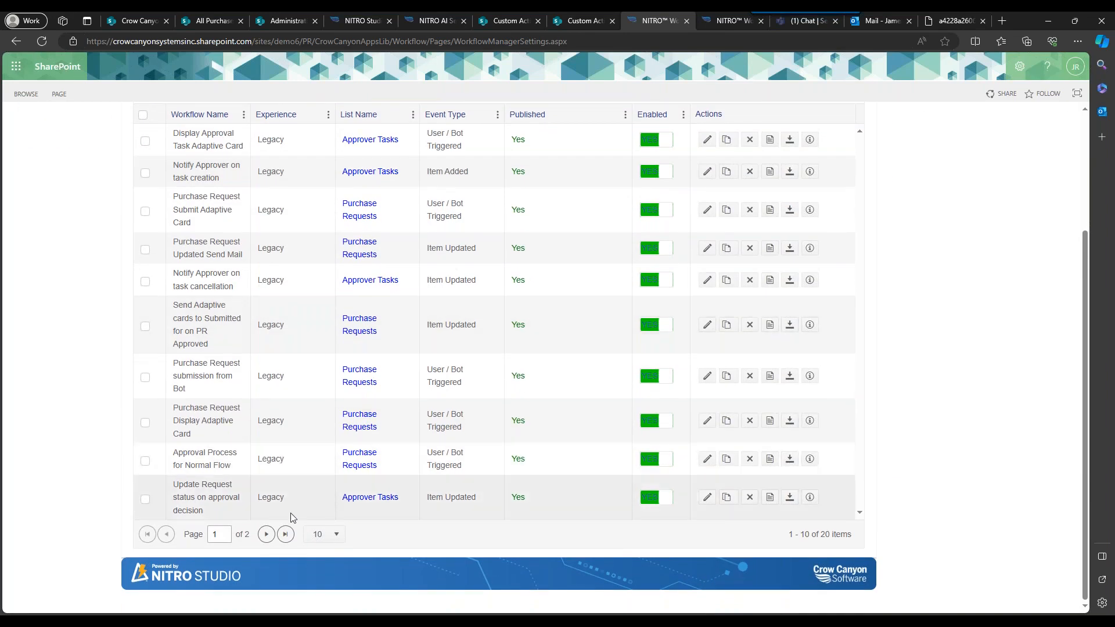
pyautogui.click(268, 535)
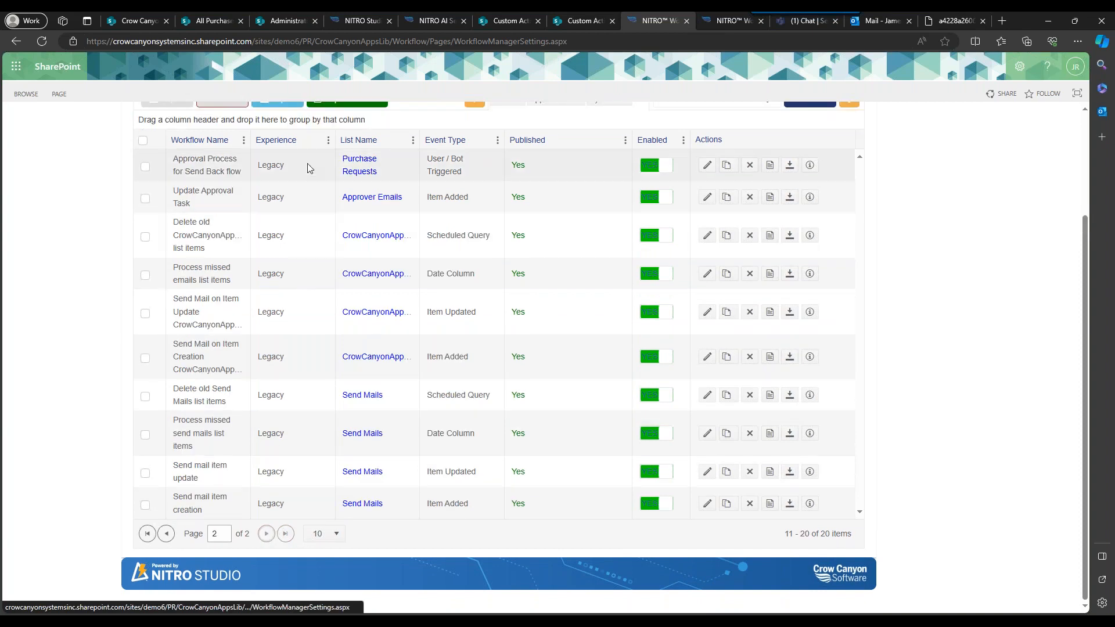
pyautogui.click(707, 165)
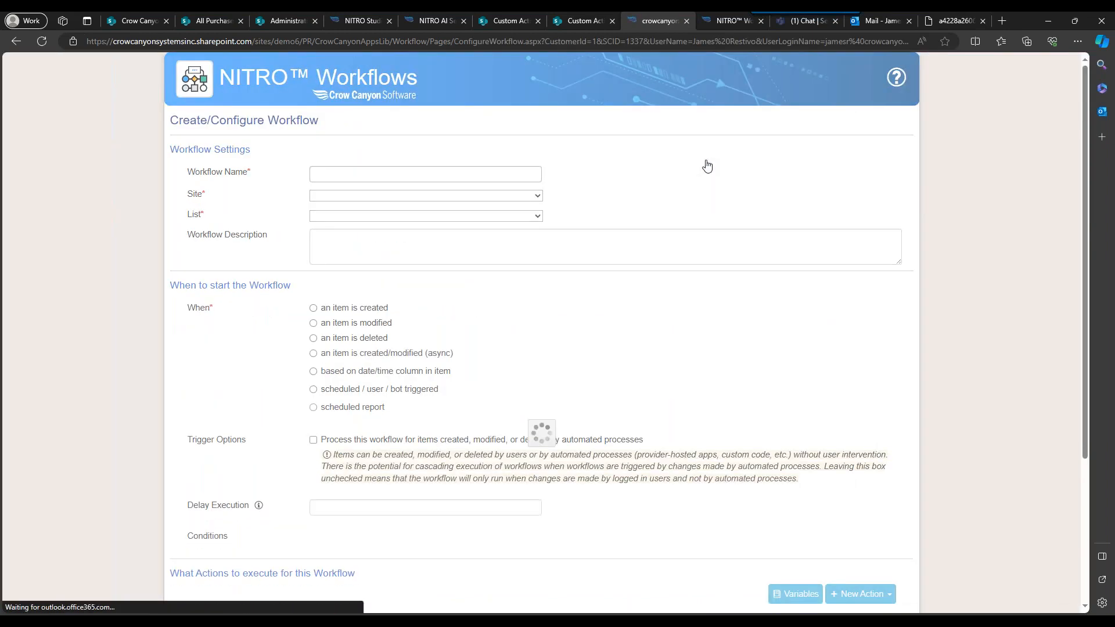
pyautogui.scroll(-5, 819, 323)
pyautogui.scroll(-2, 522, 434)
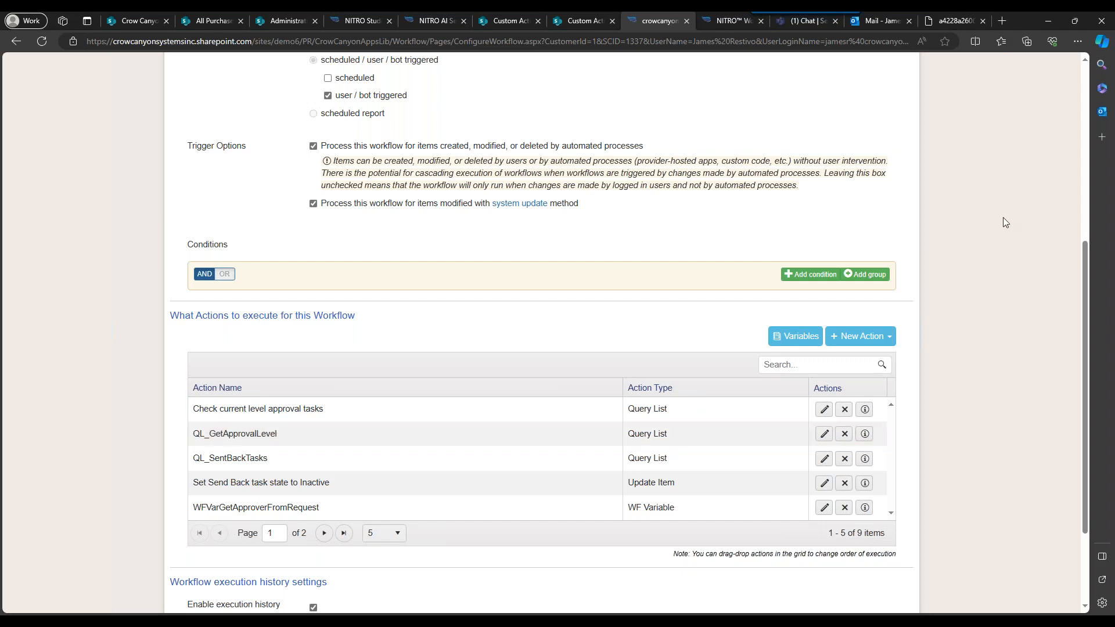
pyautogui.scroll(6, 468, 341)
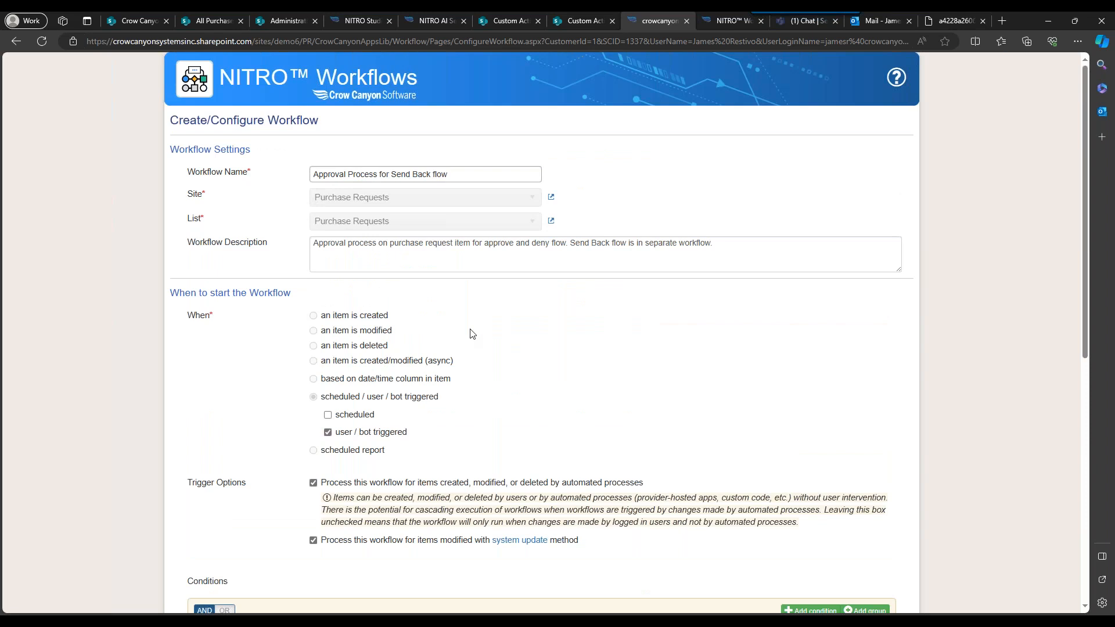
pyautogui.scroll(-2, 462, 320)
pyautogui.scroll(2, 604, 305)
# - Return to the Purchase Requests site and open the Approver Tasks page
pyautogui.click(279, 22)
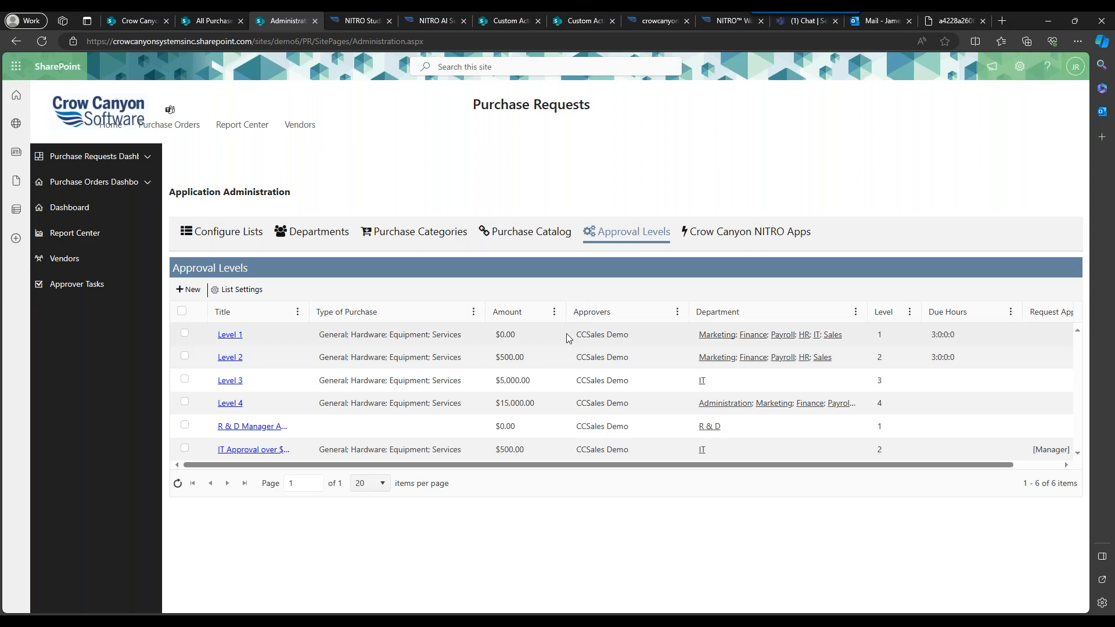
pyautogui.click(148, 156)
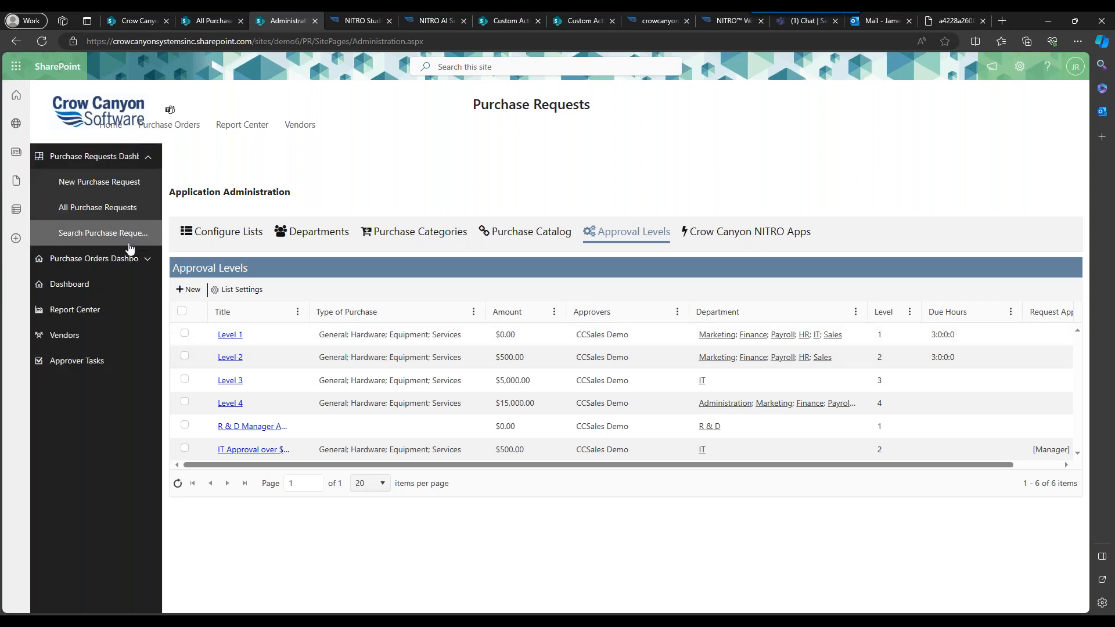
pyautogui.click(116, 359)
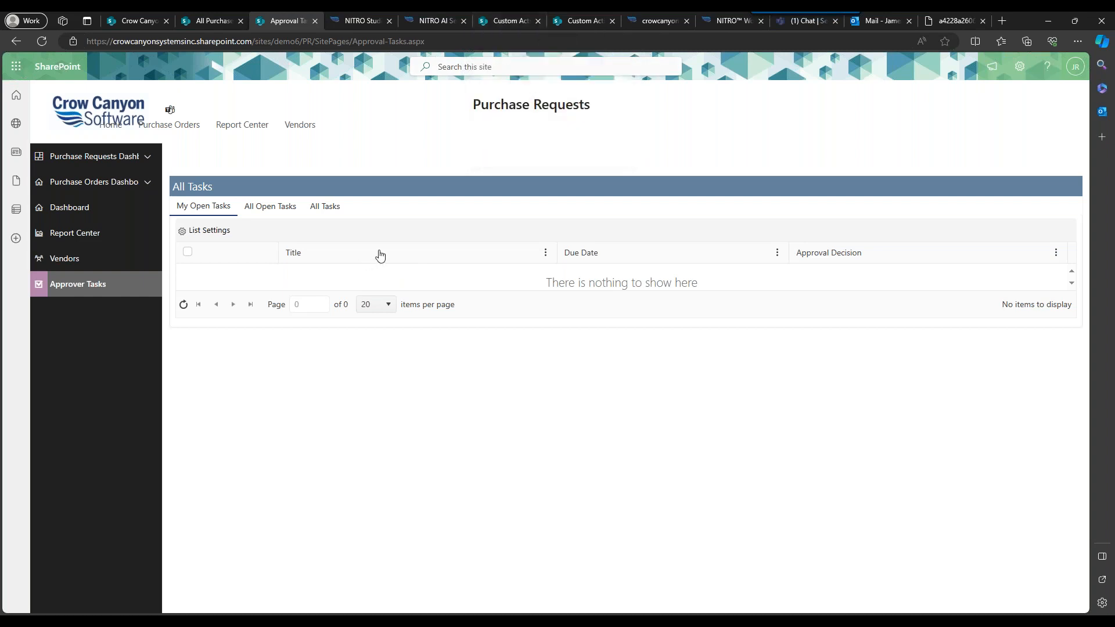
# - Look through the open Reassign custom action and cancel it to return to the Approver Tasks custom actions list
pyautogui.click(501, 22)
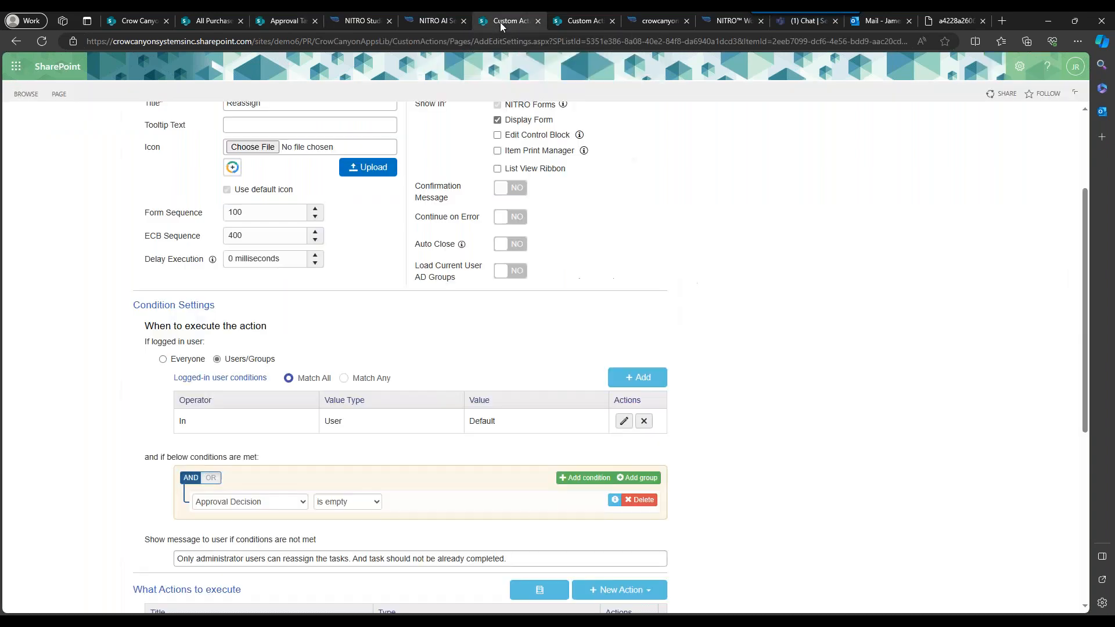
pyautogui.scroll(2, 649, 199)
pyautogui.scroll(-6, 739, 408)
pyautogui.scroll(-3, 713, 500)
pyautogui.click(639, 581)
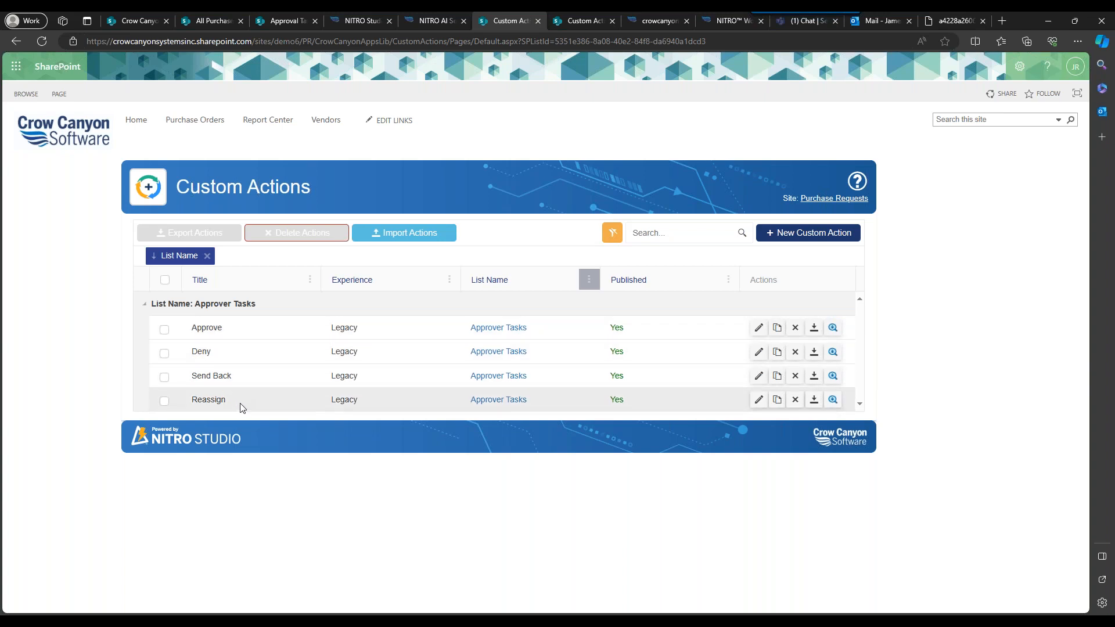
# - Reopen the Reassign custom action and examine the conditions for when it is executed
pyautogui.click(759, 401)
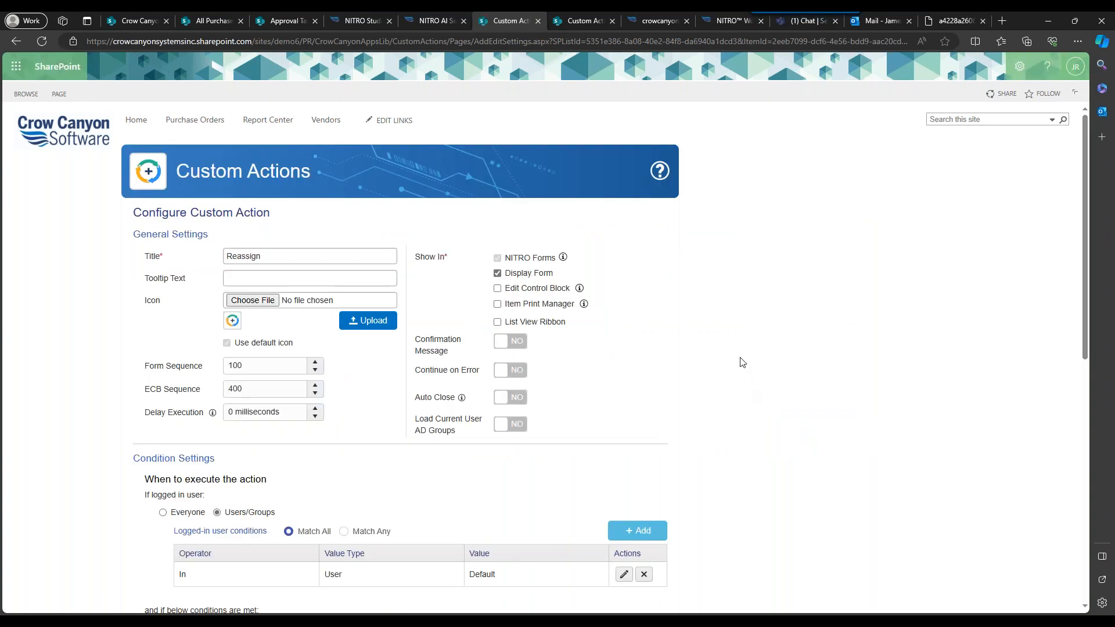
pyautogui.scroll(-3, 741, 362)
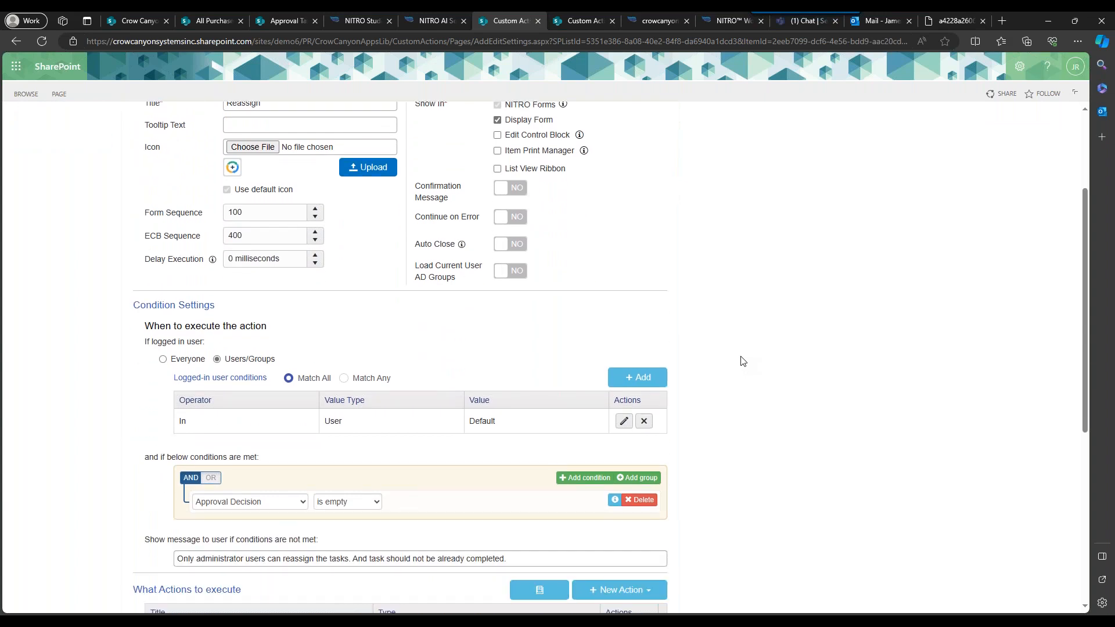
pyautogui.scroll(-1, 741, 362)
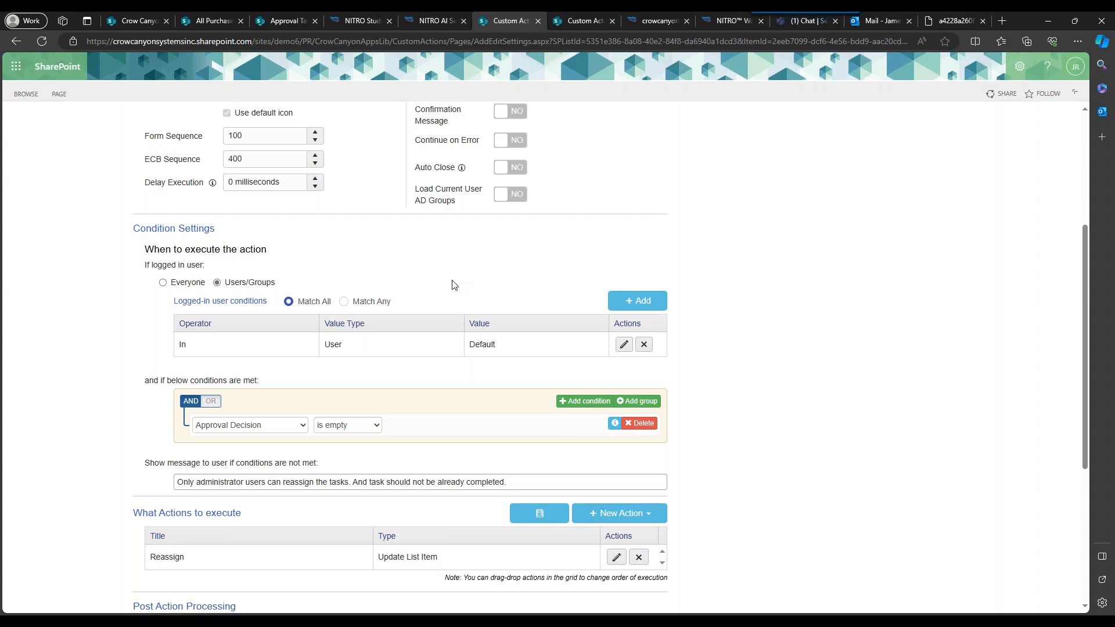
# - Set the Reassign action's logged-in user conditions to Match Any, and add an In condition from Users/Groups for a specific user's name
pyautogui.click(363, 305)
pyautogui.click(633, 302)
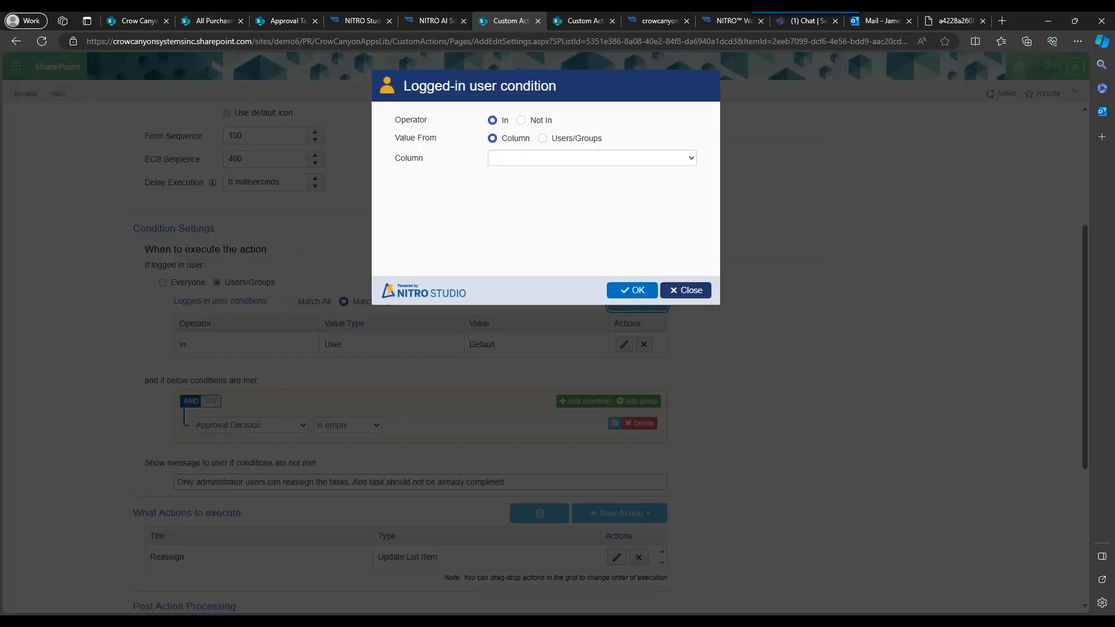
pyautogui.click(543, 138)
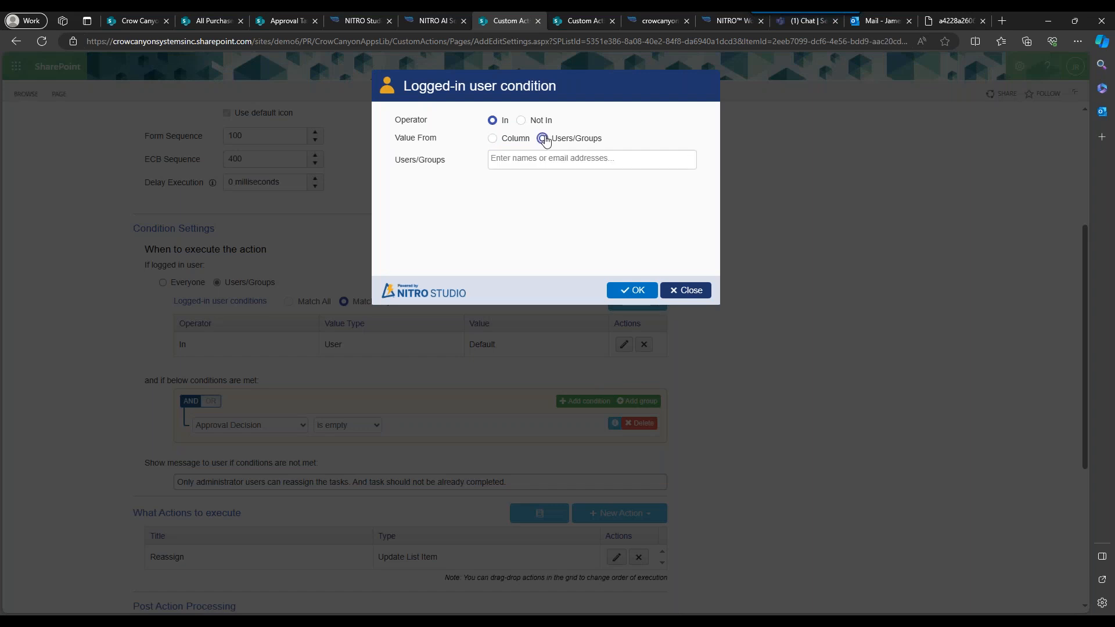
pyautogui.click(505, 163)
pyautogui.write('jam')
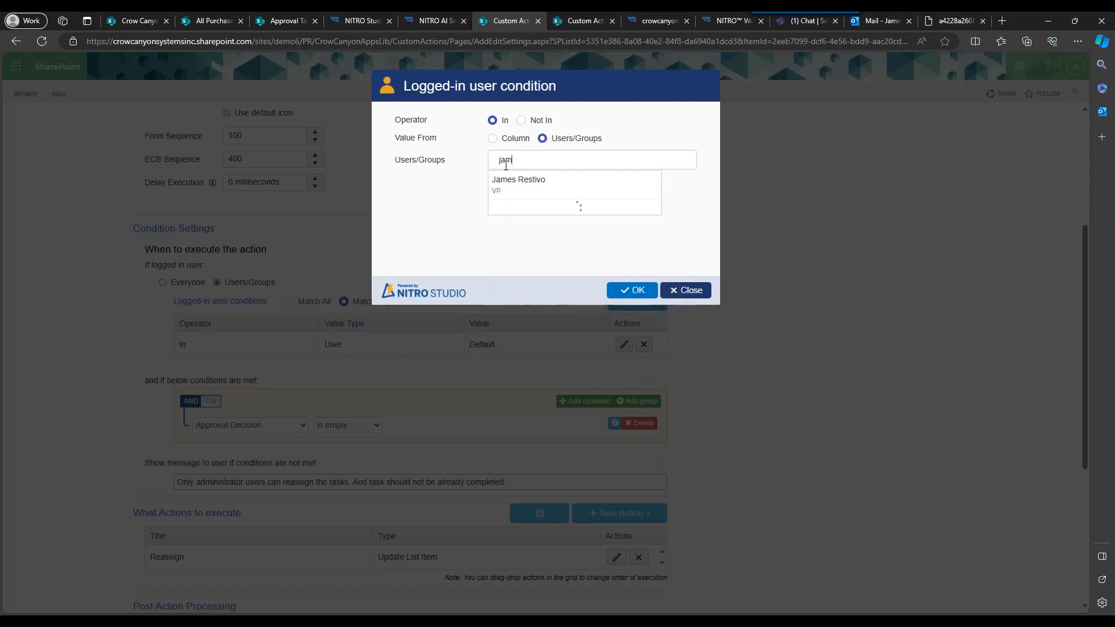
pyautogui.press('Return')
pyautogui.click(635, 291)
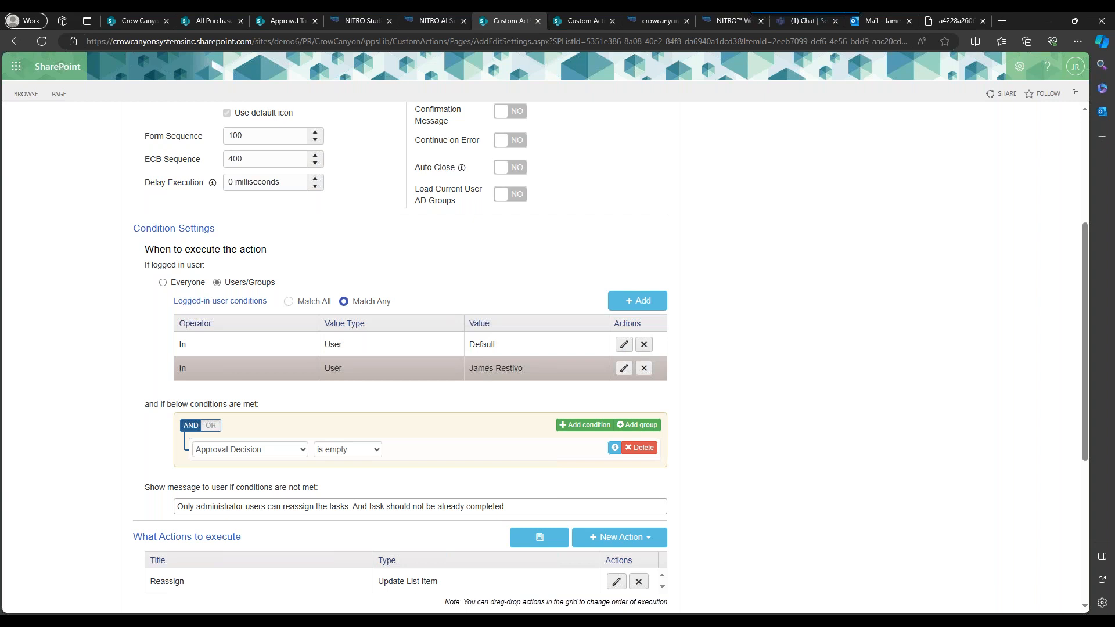
# - Delete the added user condition from the Reassign action, and review its remaining actions and post-action processing settings
pyautogui.click(643, 369)
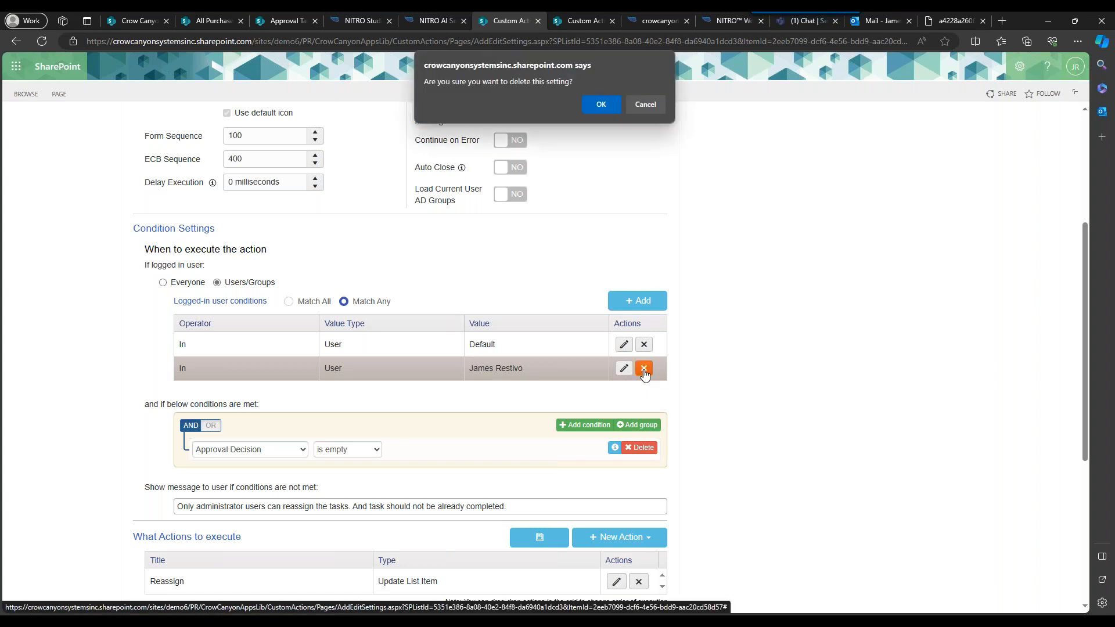
pyautogui.click(602, 104)
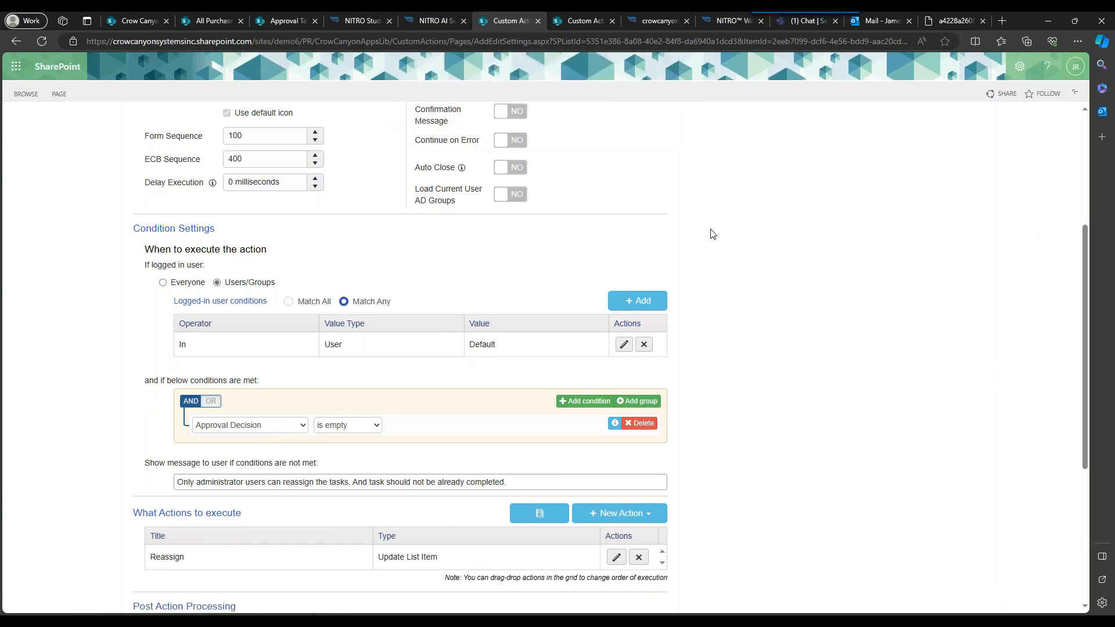
pyautogui.scroll(-4, 729, 389)
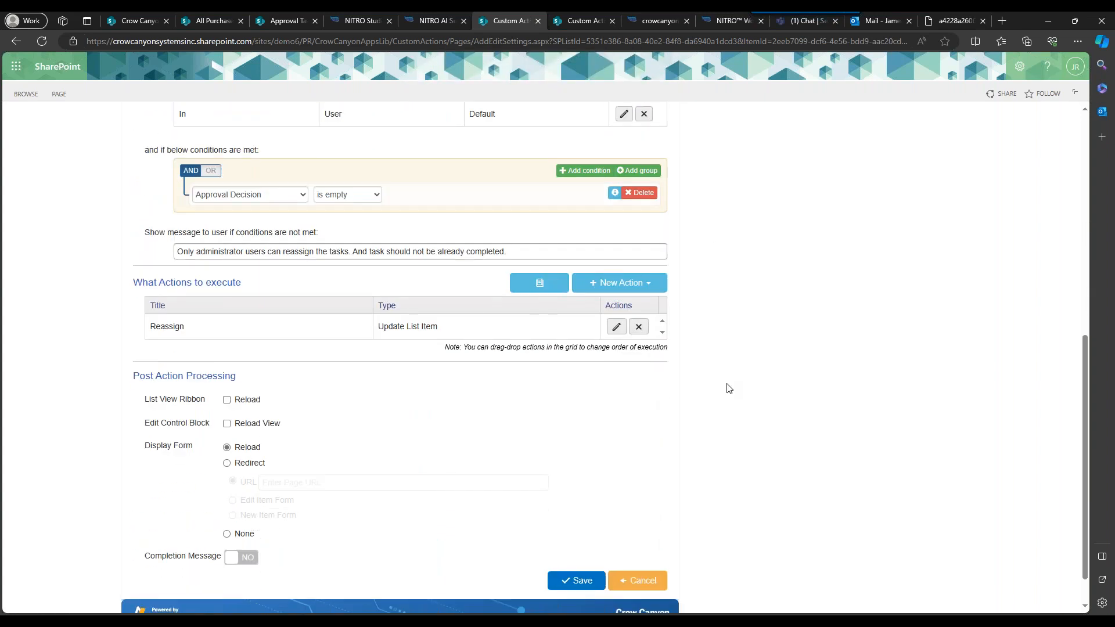
pyautogui.scroll(5, 727, 386)
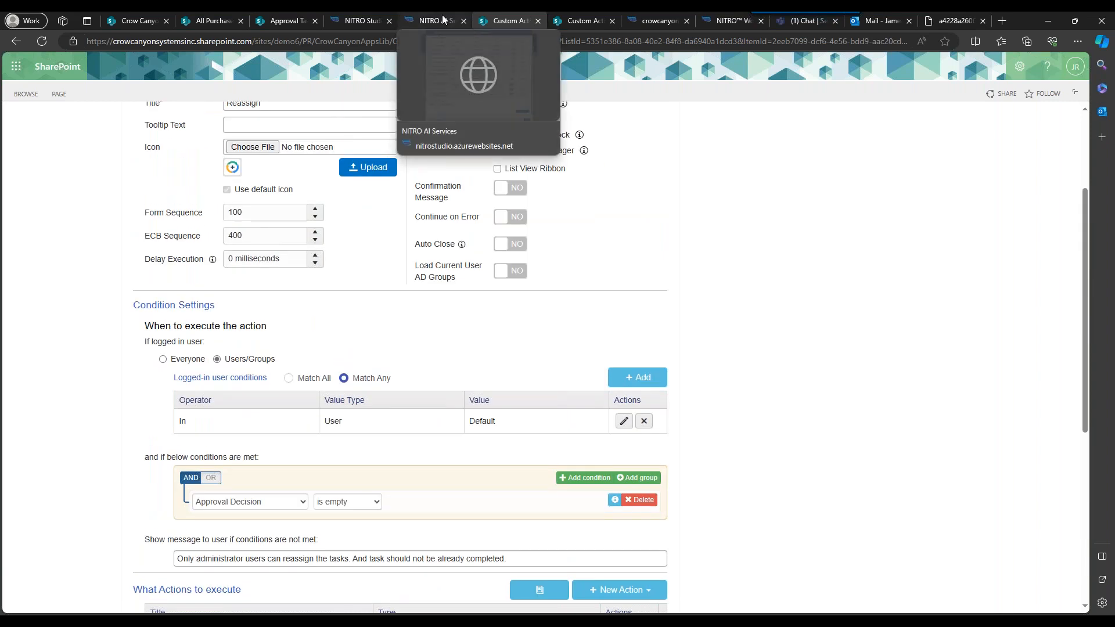
# - Open Application Administration on the Purchase Requests site and show the Approval Levels list
pyautogui.click(275, 20)
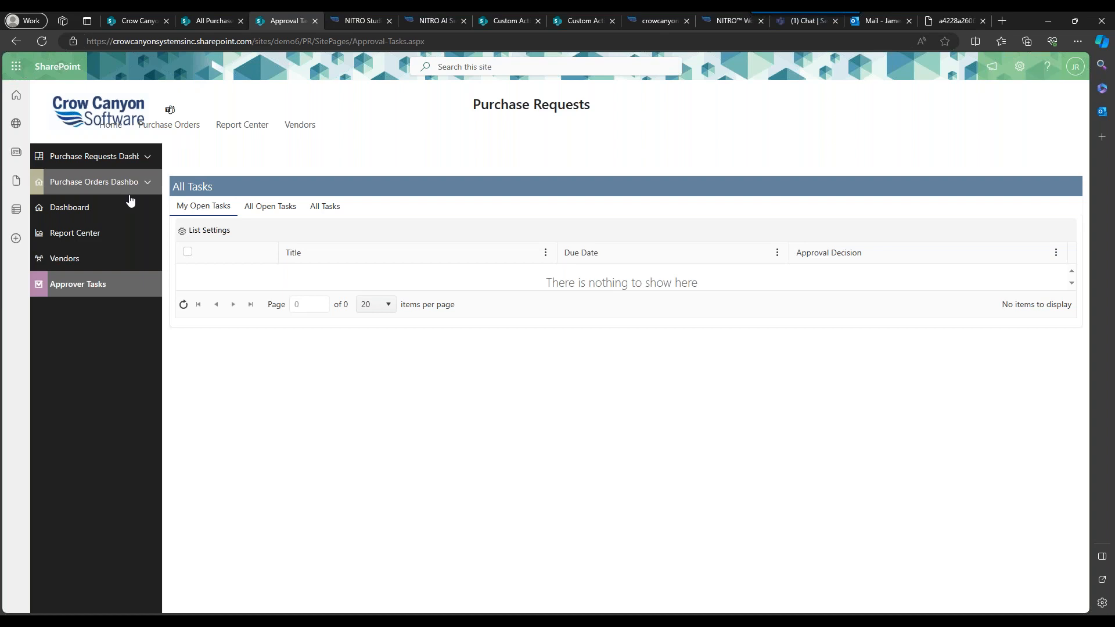
pyautogui.click(1024, 70)
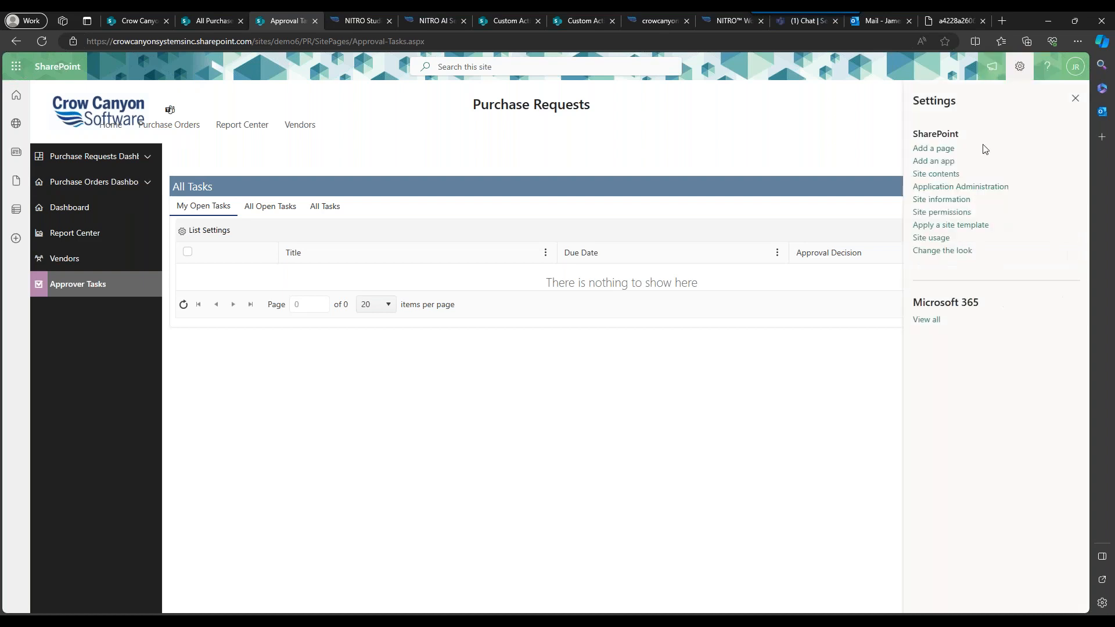
pyautogui.click(978, 186)
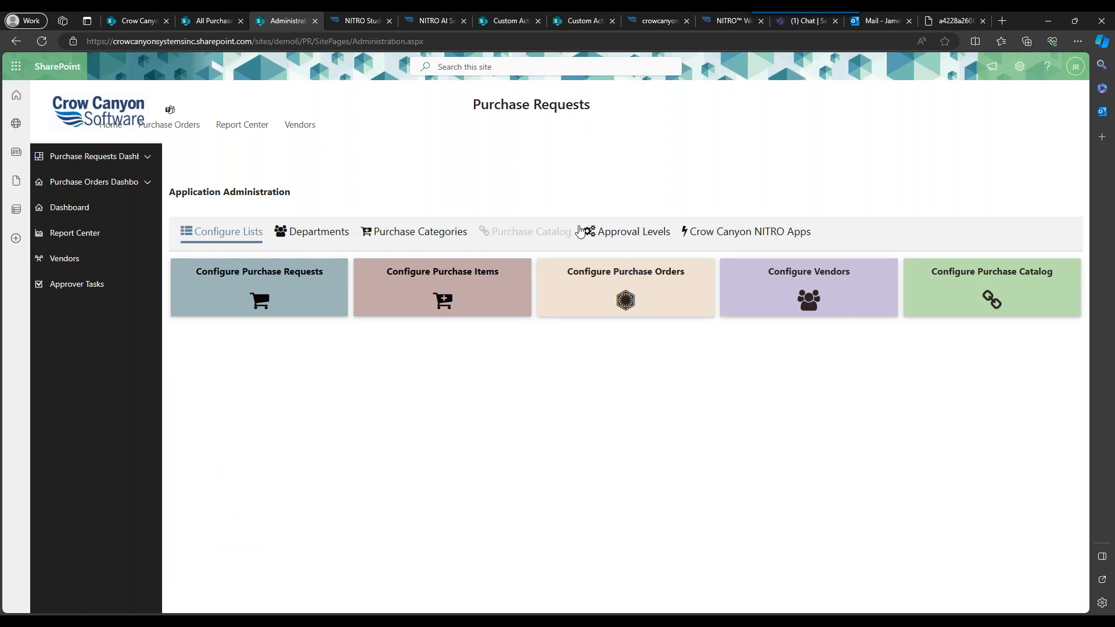
pyautogui.click(605, 231)
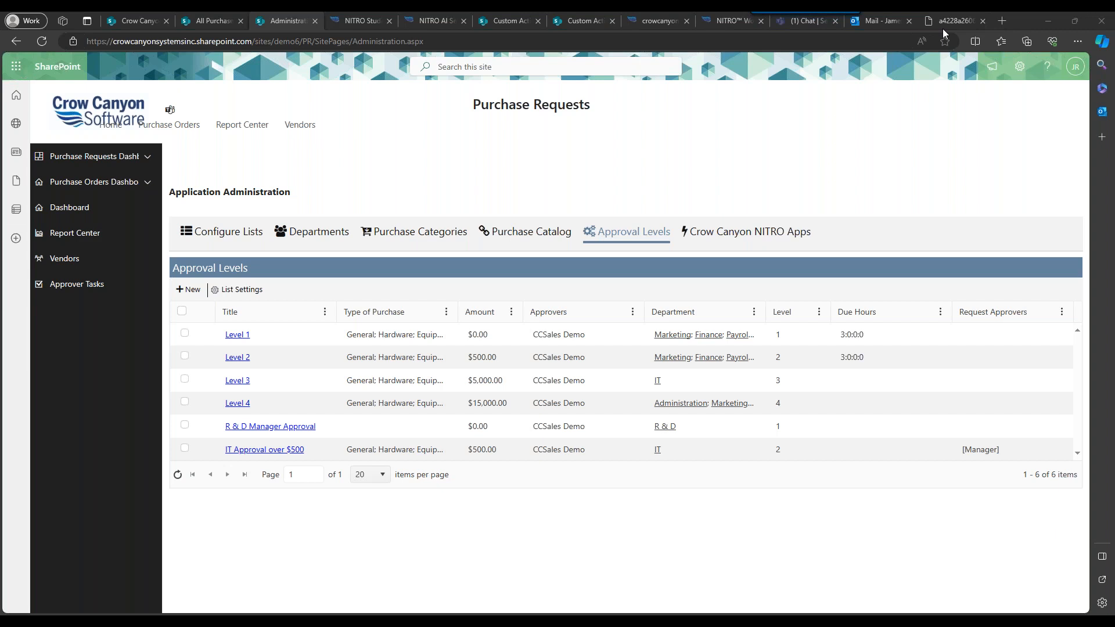
# - Switch to Microsoft Teams, look through the available apps, and open the NITRO Help Desk bot chat
pyautogui.click(814, 21)
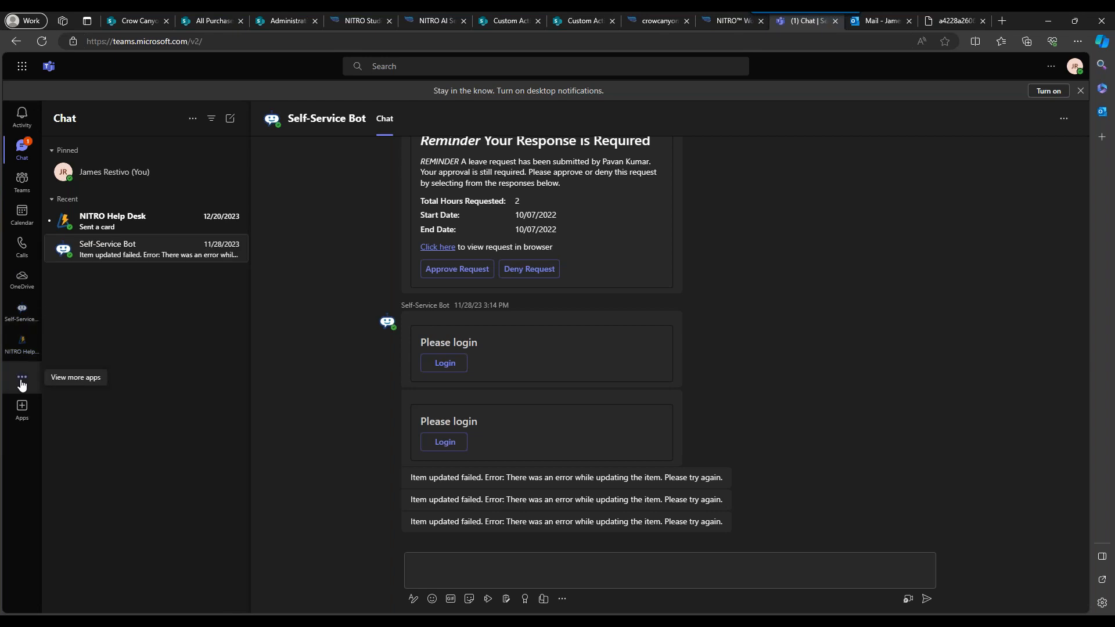
pyautogui.click(22, 383)
pyautogui.scroll(-4, 136, 362)
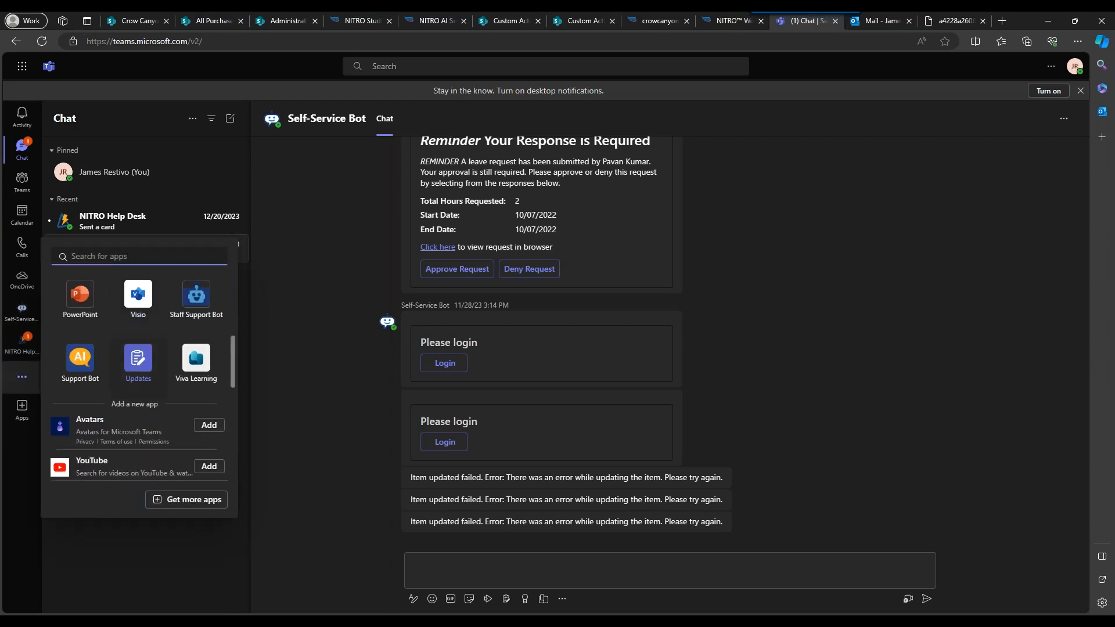
pyautogui.scroll(3, 119, 352)
pyautogui.scroll(3, 118, 352)
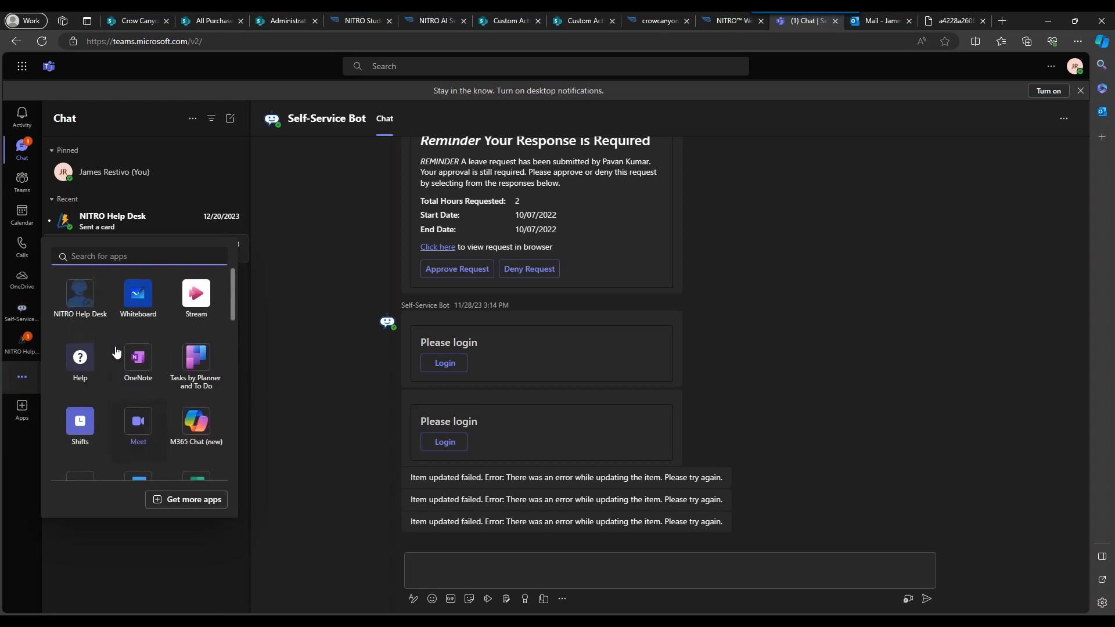
pyautogui.click(118, 220)
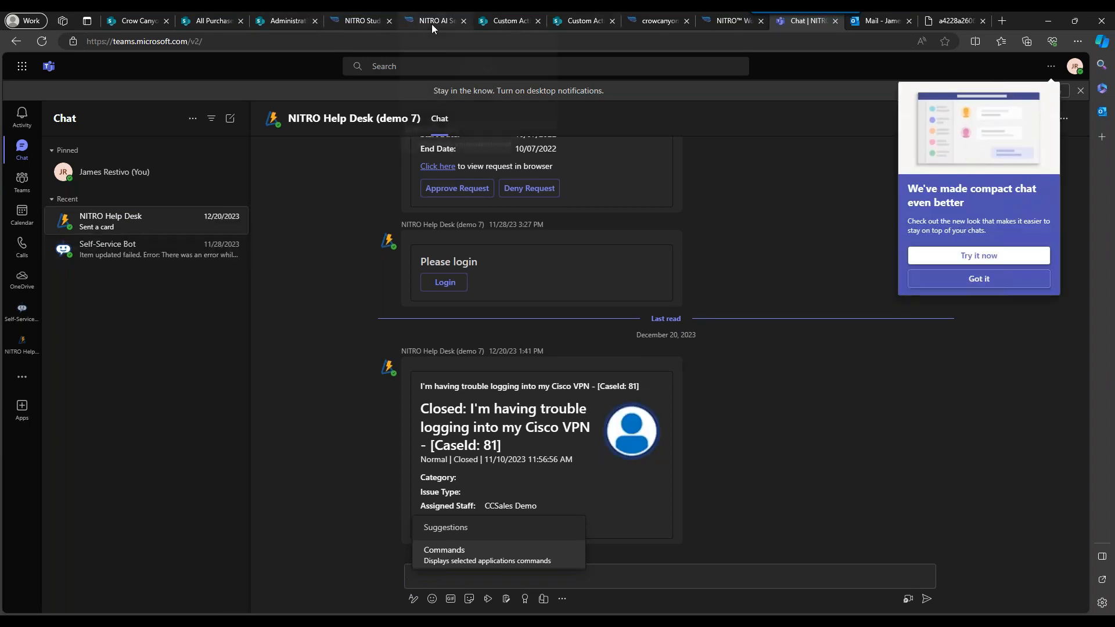
# - Switch to NITRO AI Services and review the configuration of the My Approval Tasks - PR bot command
pyautogui.moveTo(432, 26)
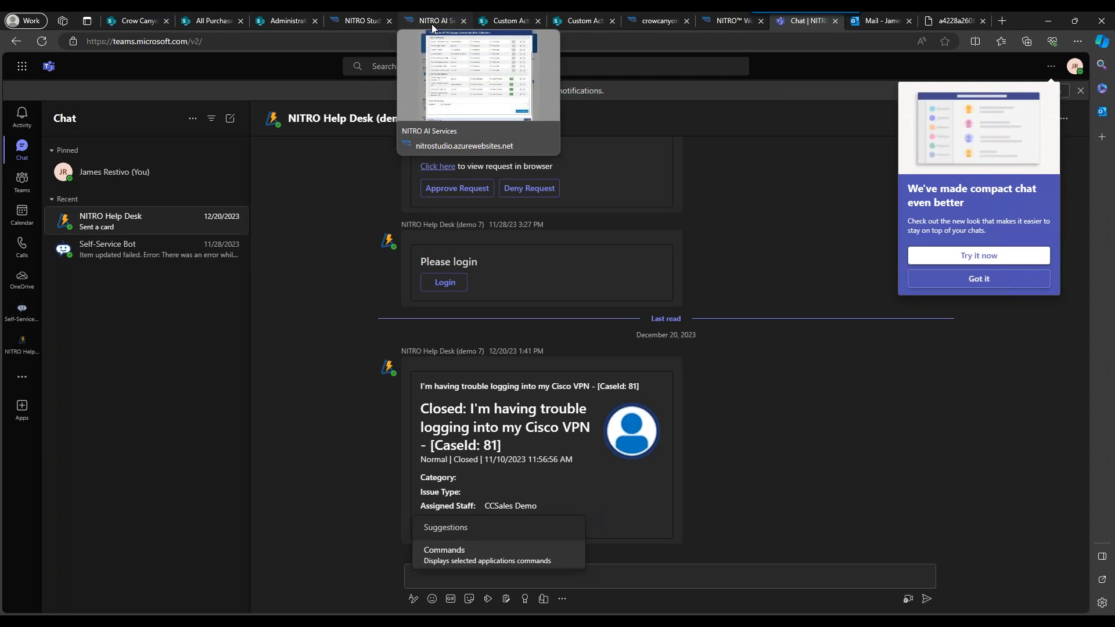
pyautogui.click(432, 25)
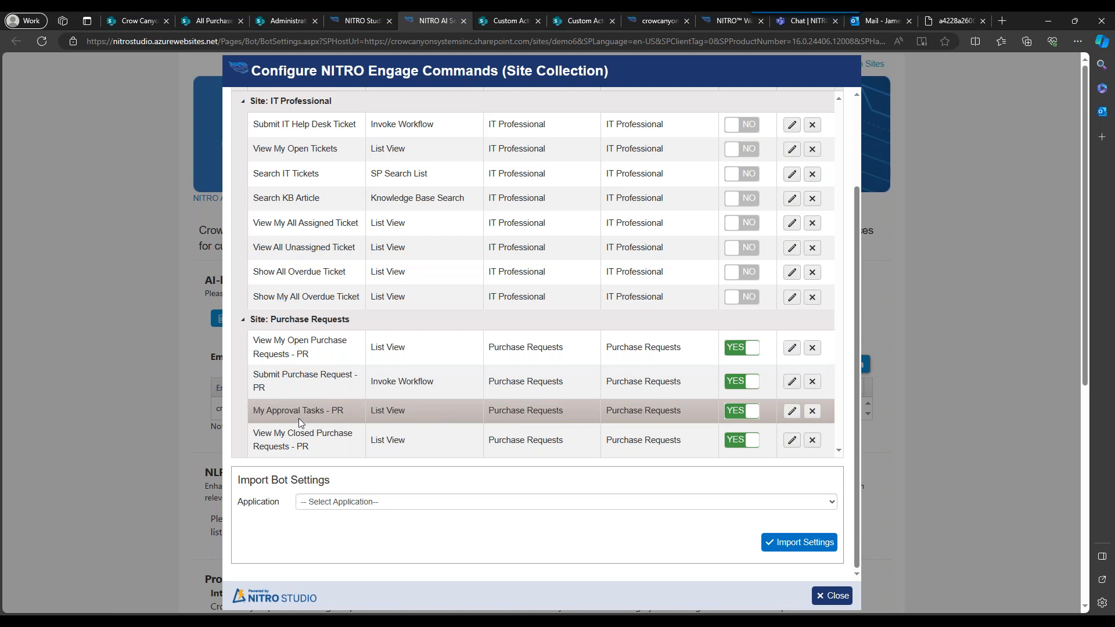
pyautogui.click(793, 412)
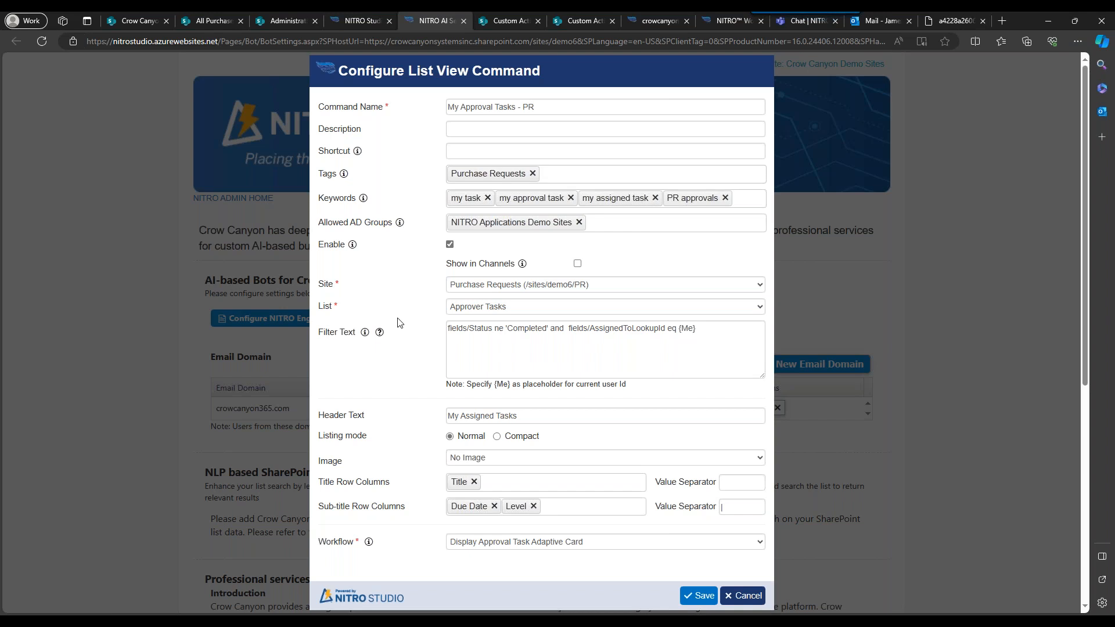
pyautogui.scroll(-2, 400, 436)
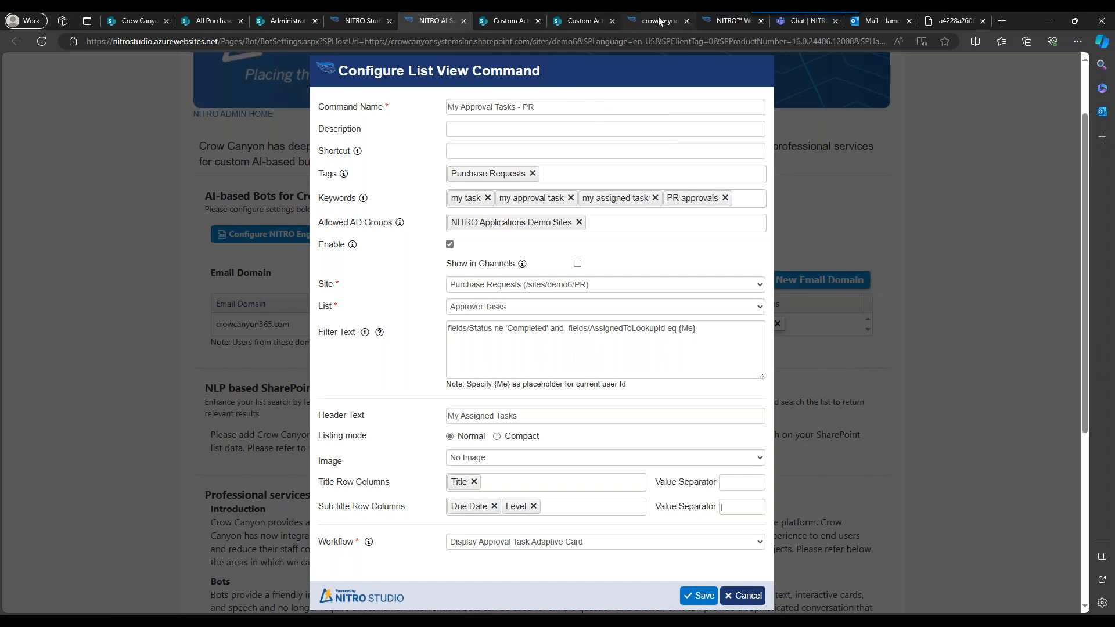
# - Open the Display Approval Task Adaptive Card workflow in NITRO Workflows and show the settings of its Send approval card to task assignee action
pyautogui.click(729, 21)
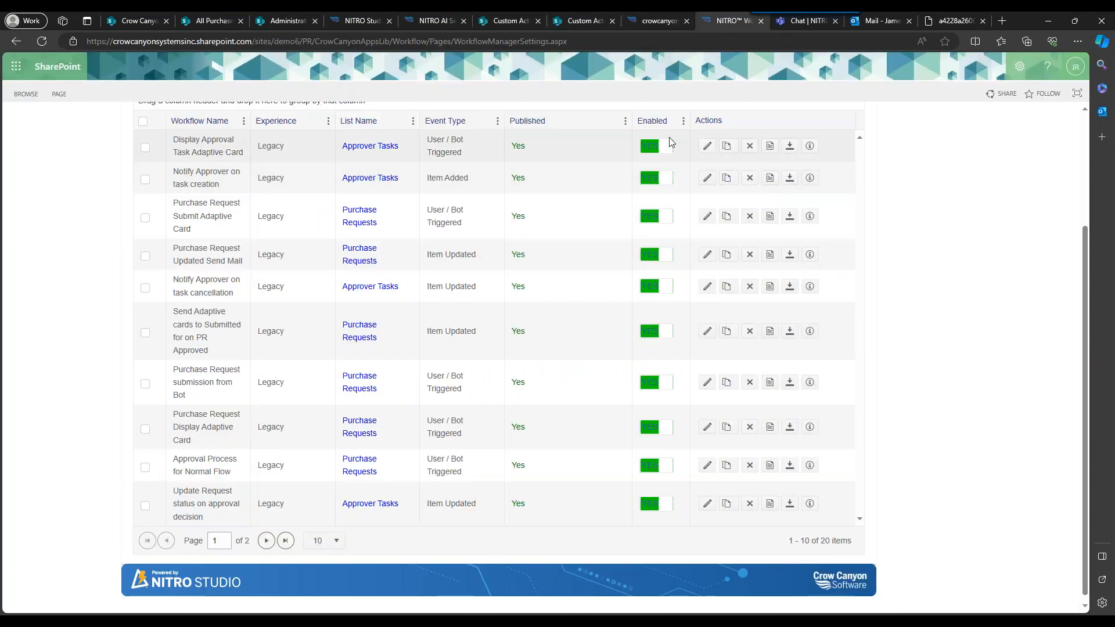
pyautogui.click(707, 148)
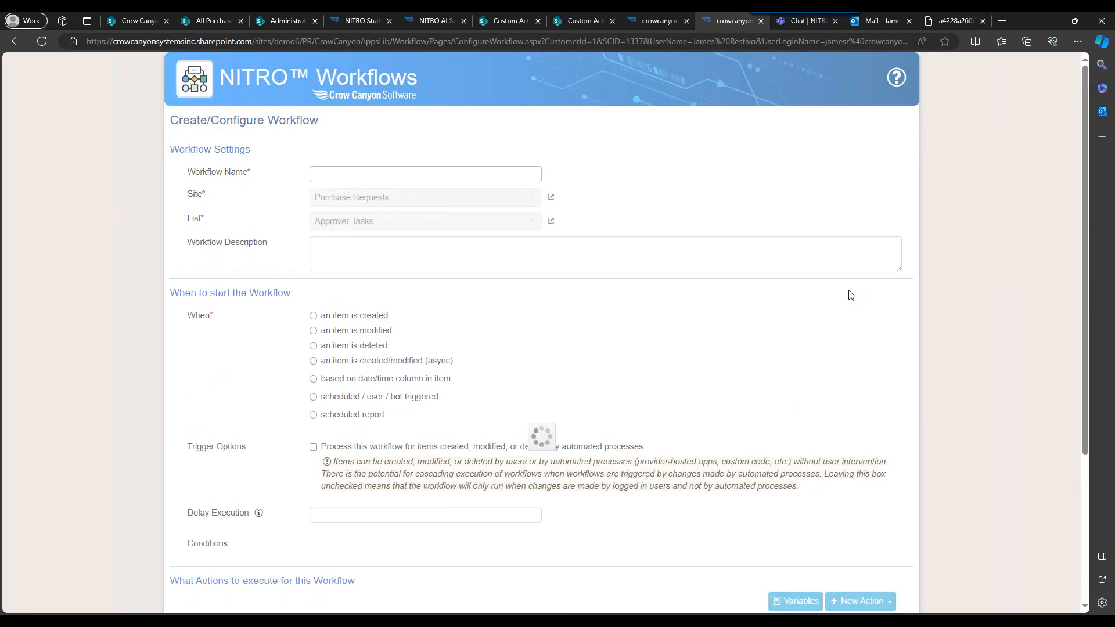
pyautogui.scroll(-5, 941, 287)
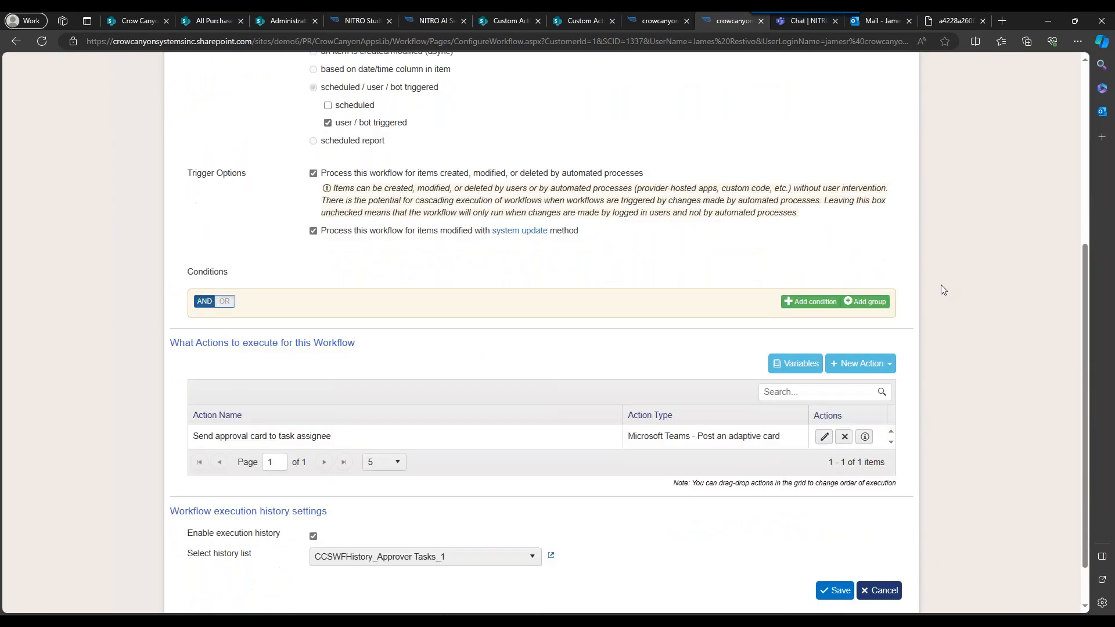
pyautogui.scroll(-1, 941, 285)
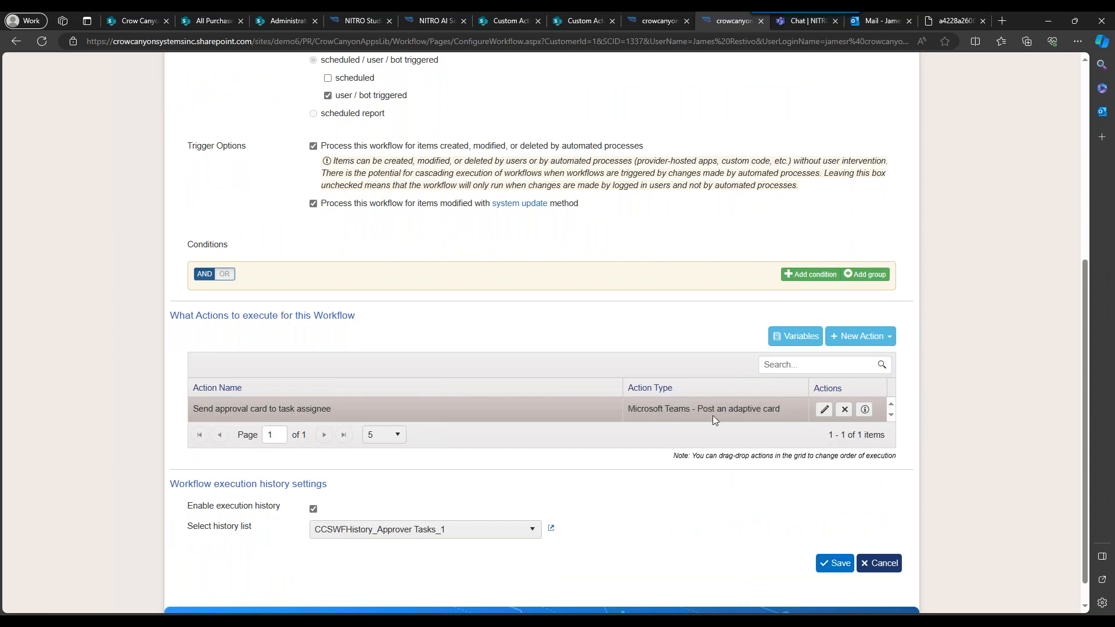
pyautogui.click(825, 409)
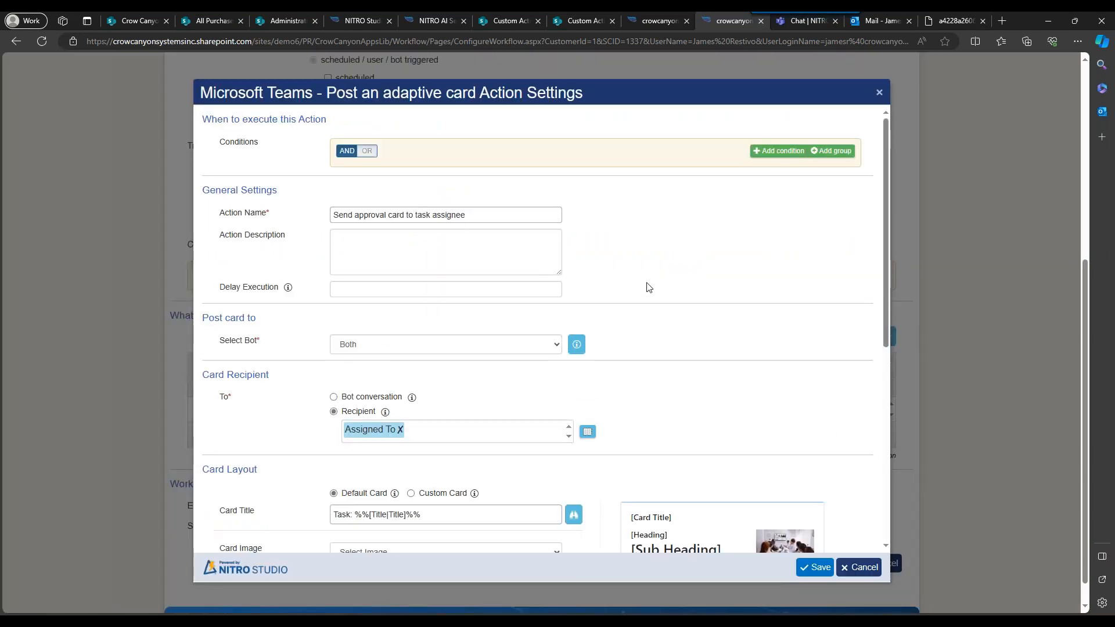
# - Review the adaptive card's recipient, layout fields and list of card actions
pyautogui.scroll(-1, 649, 286)
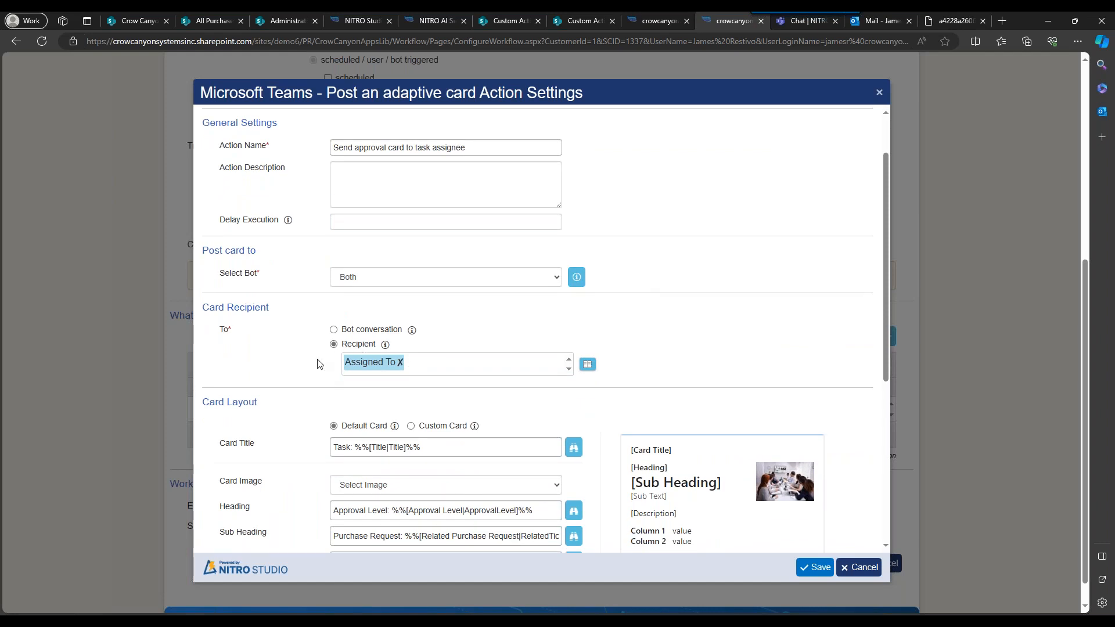
pyautogui.scroll(-2, 302, 366)
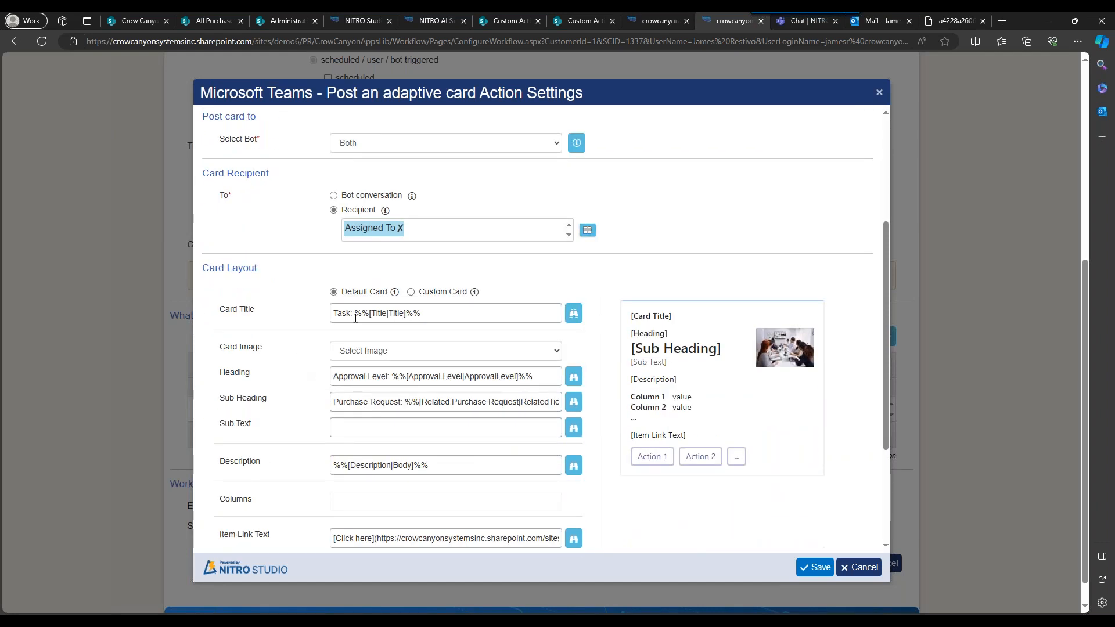
pyautogui.scroll(-1, 359, 319)
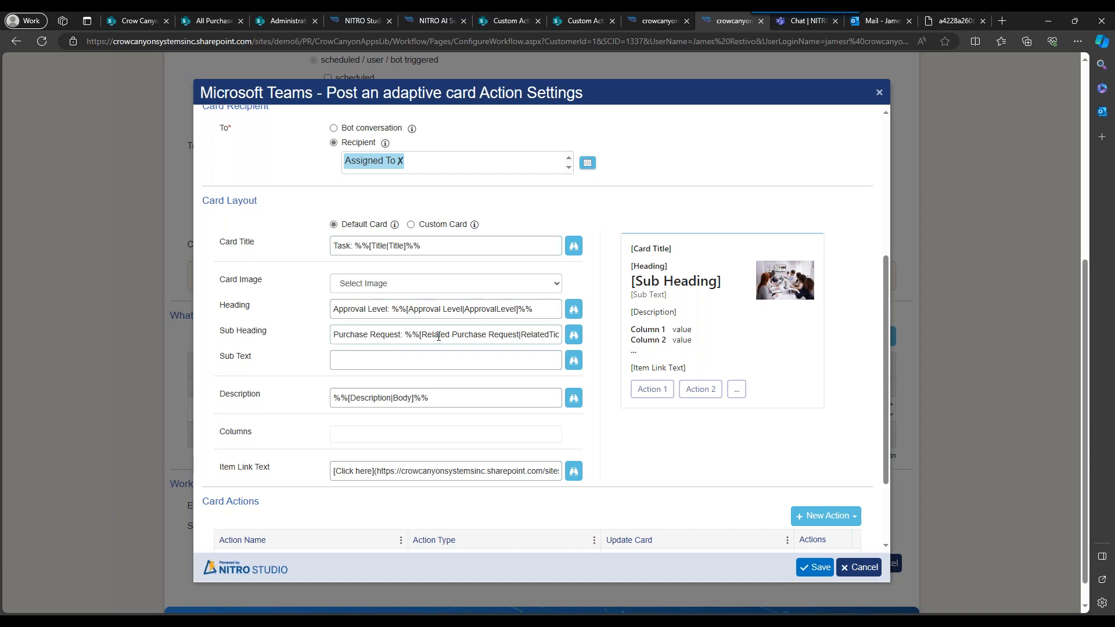
pyautogui.scroll(-1, 358, 334)
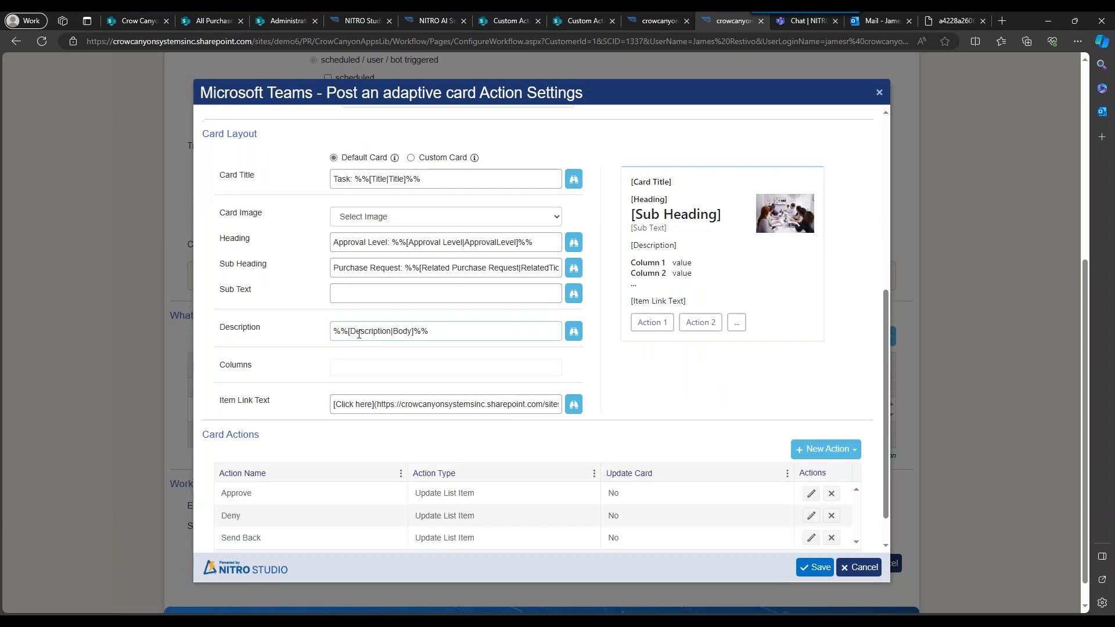
pyautogui.scroll(-1, 319, 348)
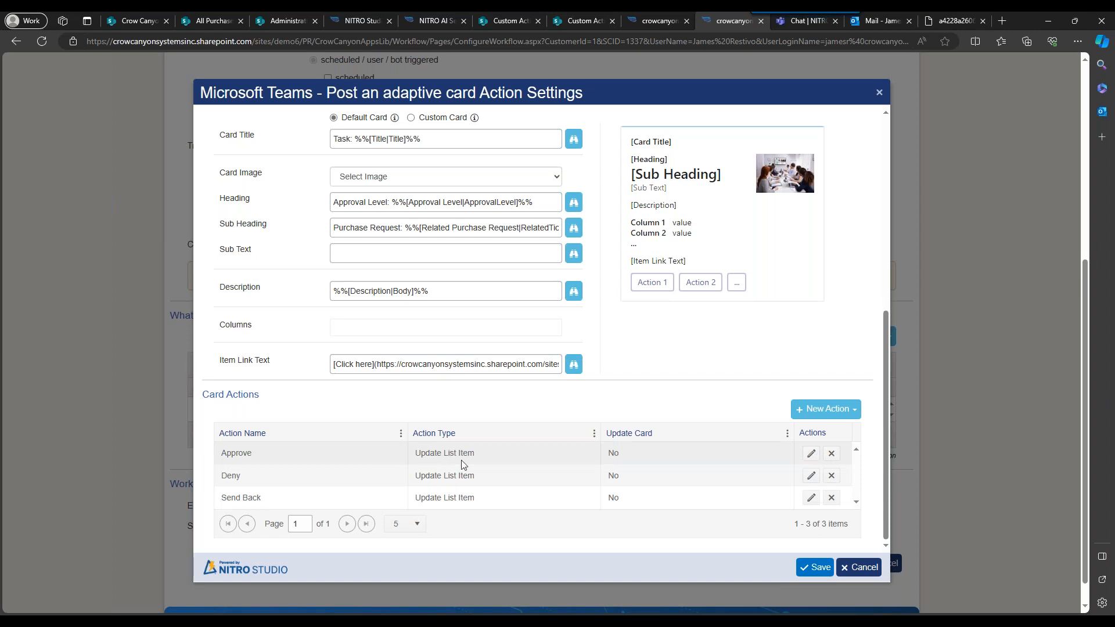
# - Inspect the Approve and Deny card actions, including their column mappings and the Approve action's workflow options, and close them without saving
pyautogui.click(812, 454)
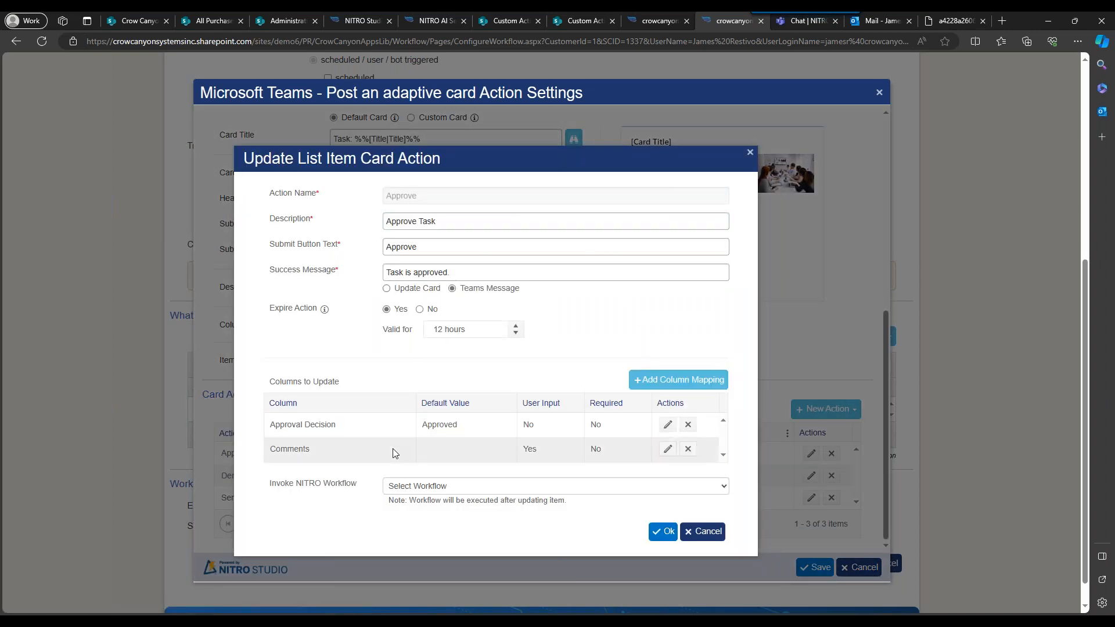
pyautogui.click(488, 488)
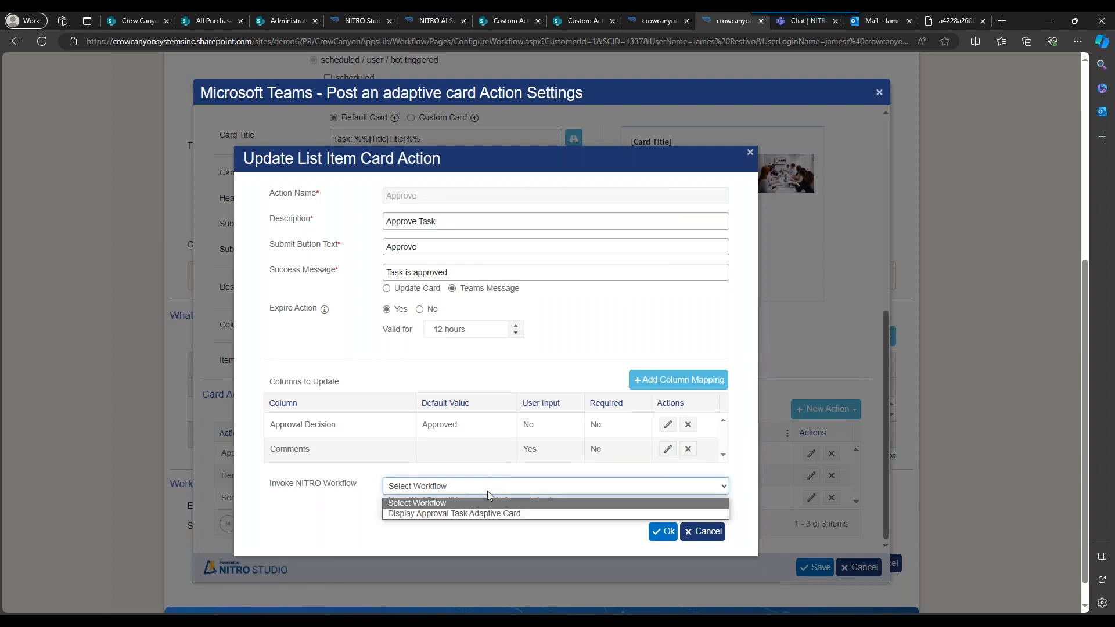
pyautogui.click(487, 504)
pyautogui.click(357, 491)
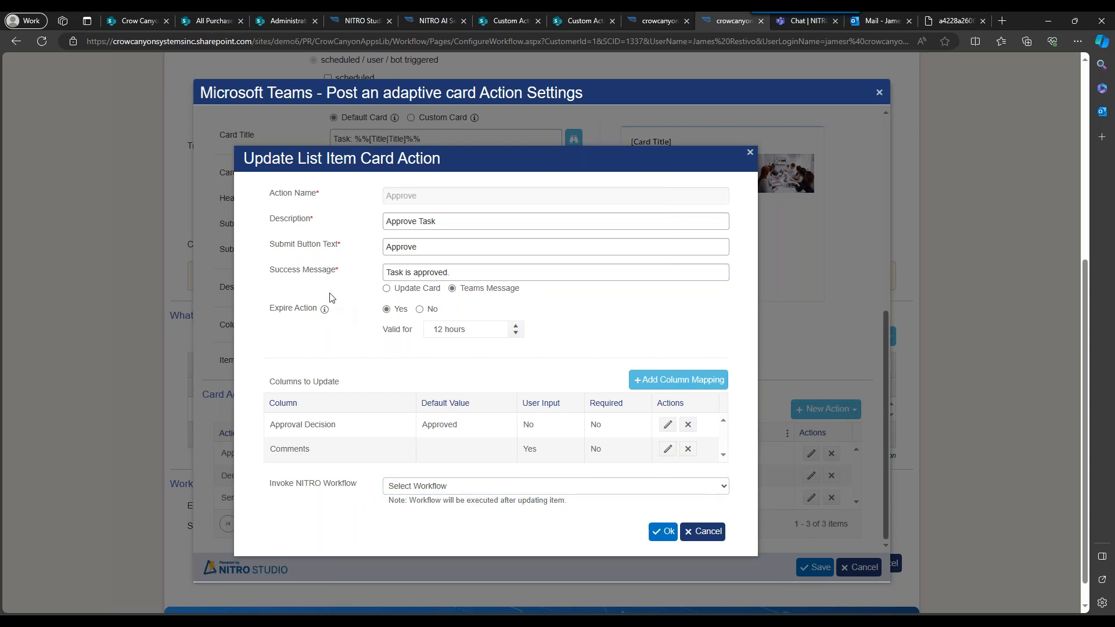
pyautogui.click(700, 533)
pyautogui.click(812, 476)
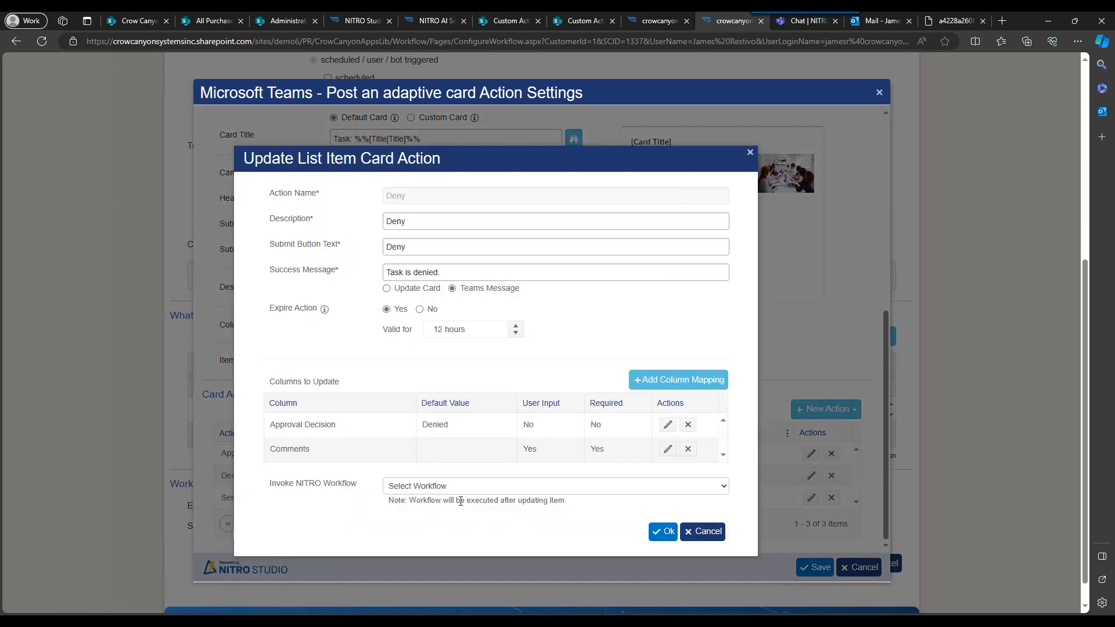
pyautogui.click(714, 529)
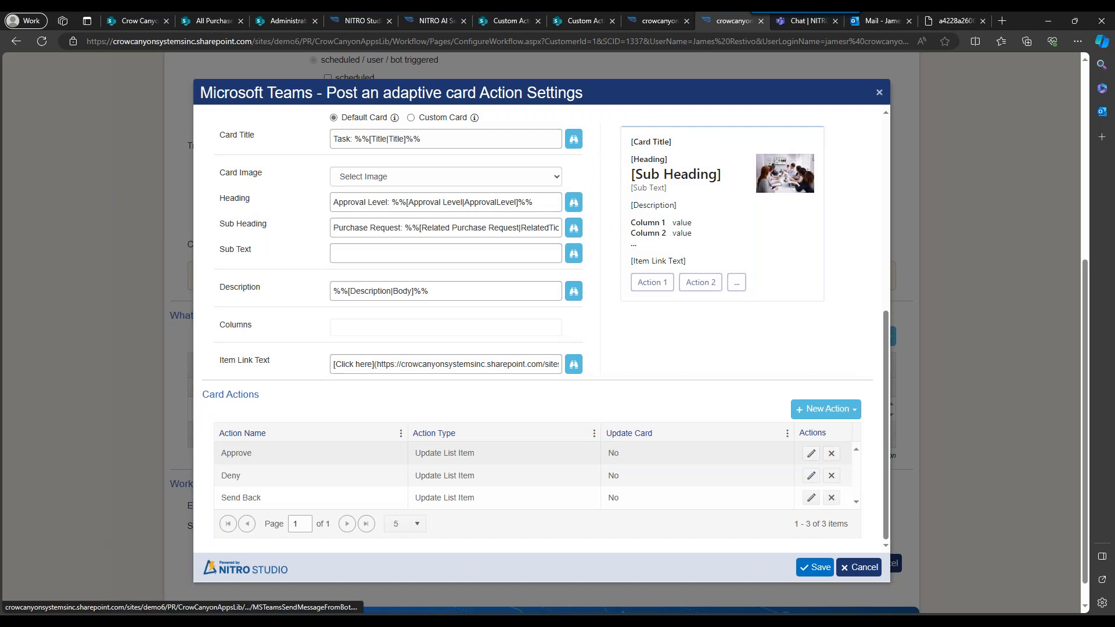
pyautogui.click(811, 453)
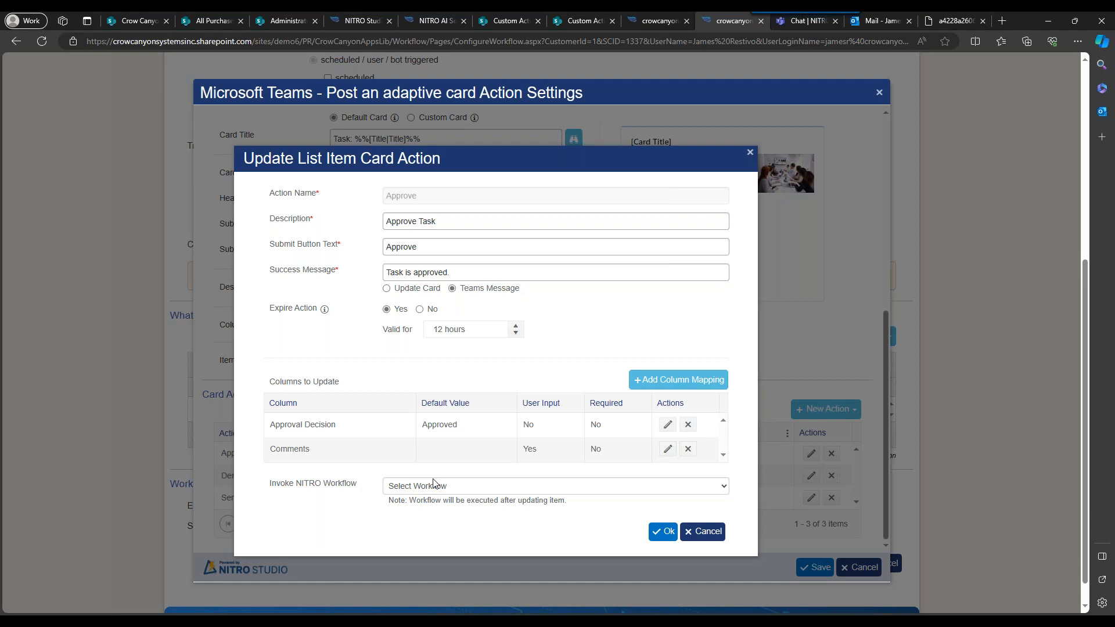
pyautogui.click(699, 533)
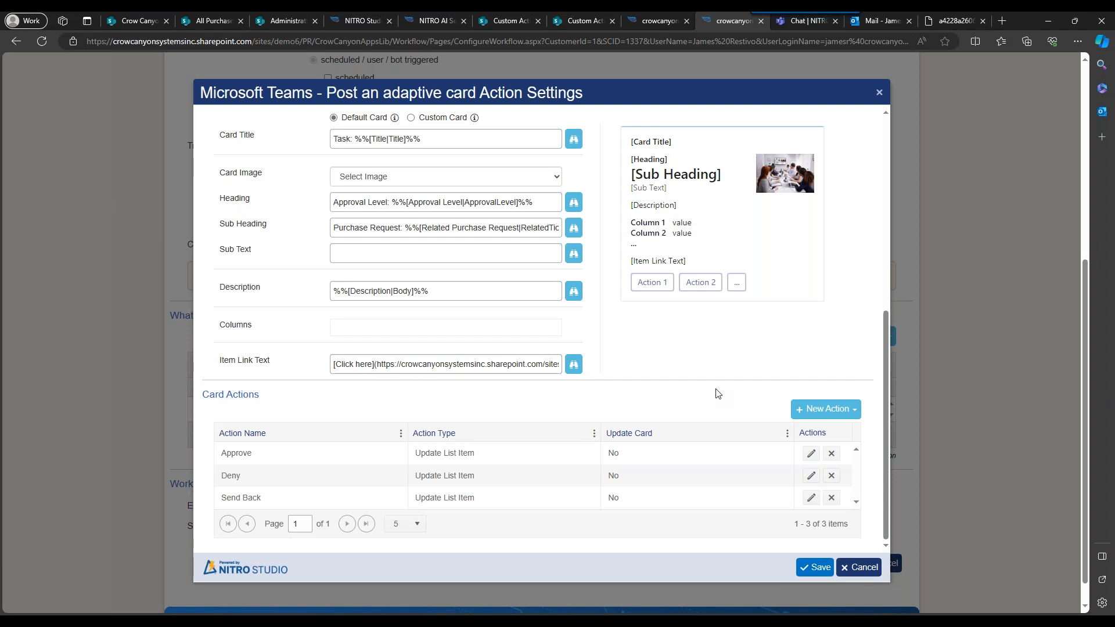
# - Show the approval process flowchart PDF, and return to the My Approval Tasks - PR command settings and close them without saving
pyautogui.click(942, 23)
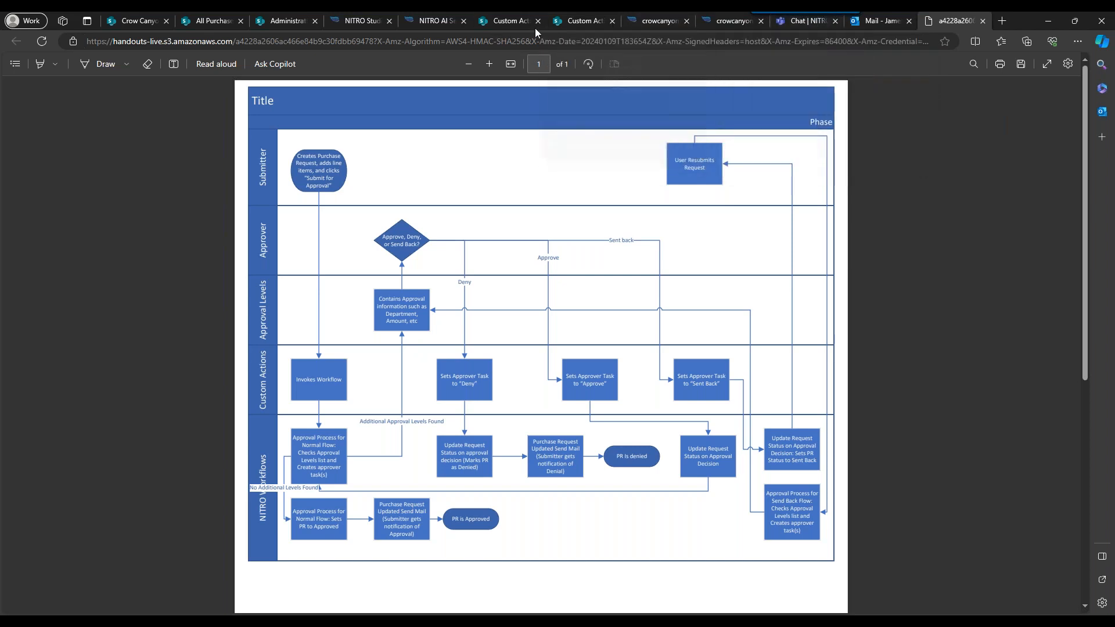
pyautogui.click(416, 21)
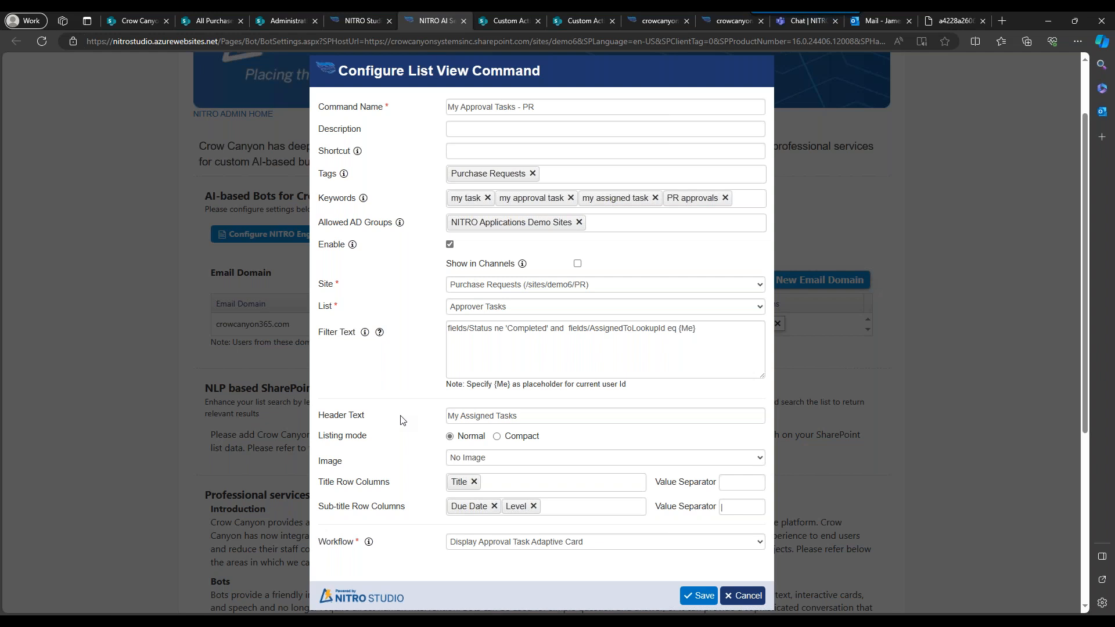
pyautogui.click(743, 596)
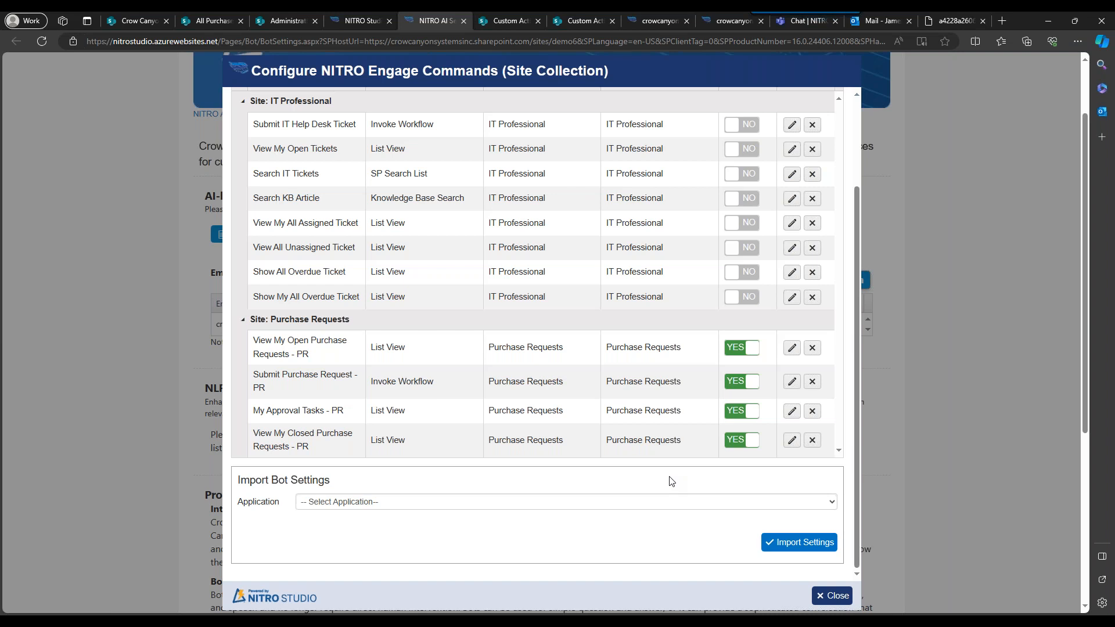
# - Close and reopen the site collection's NITRO Engage Commands list to show the Purchase Requests bot commands
pyautogui.click(825, 602)
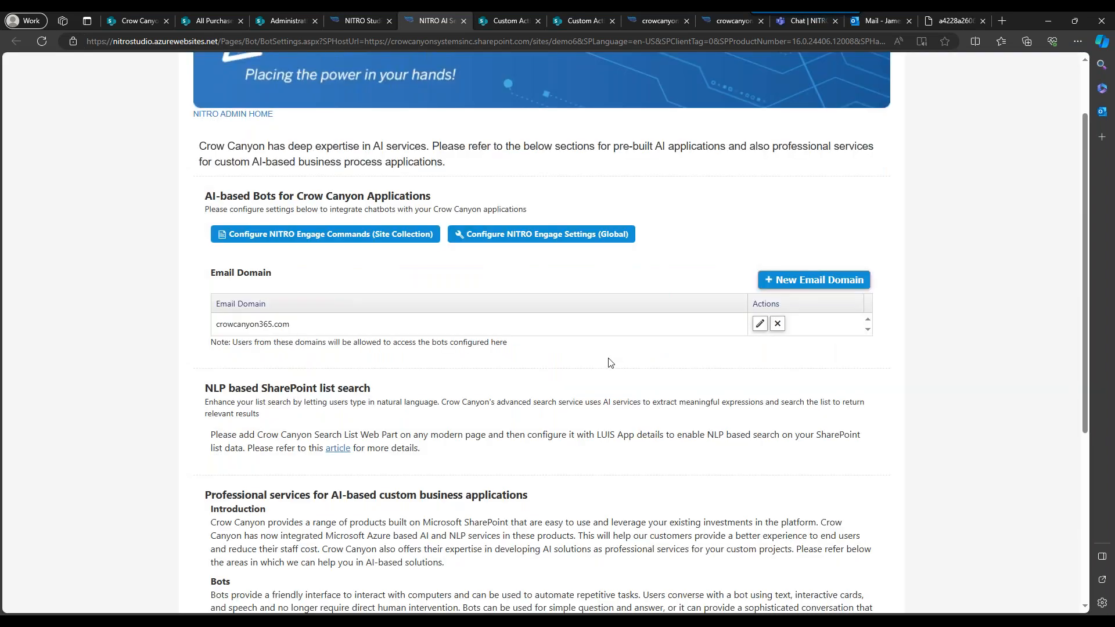
pyautogui.click(400, 238)
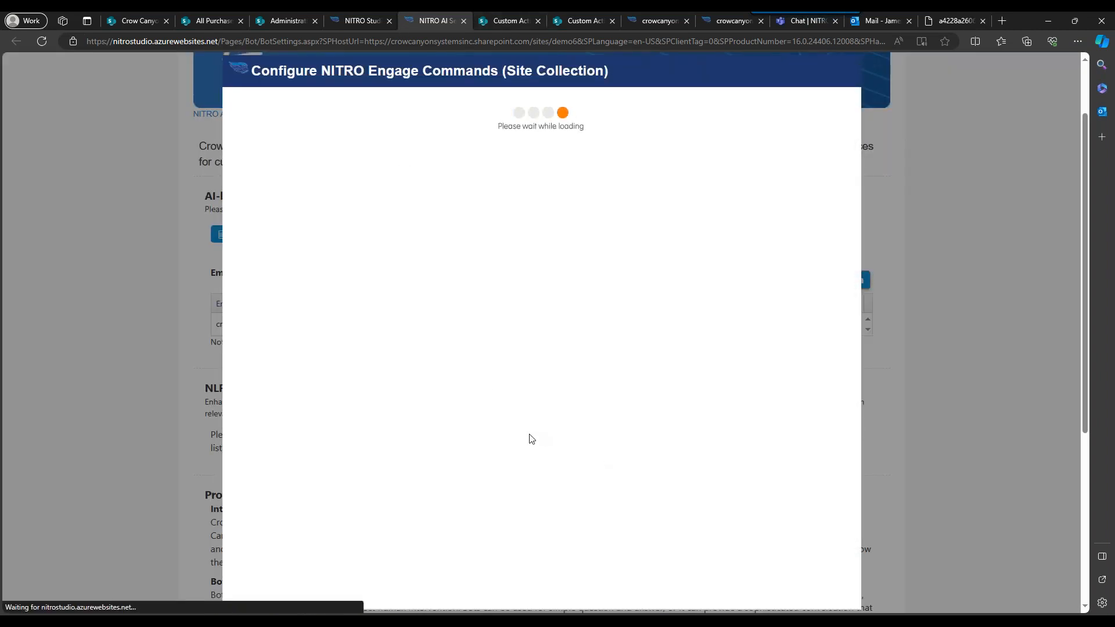
pyautogui.scroll(-3, 530, 439)
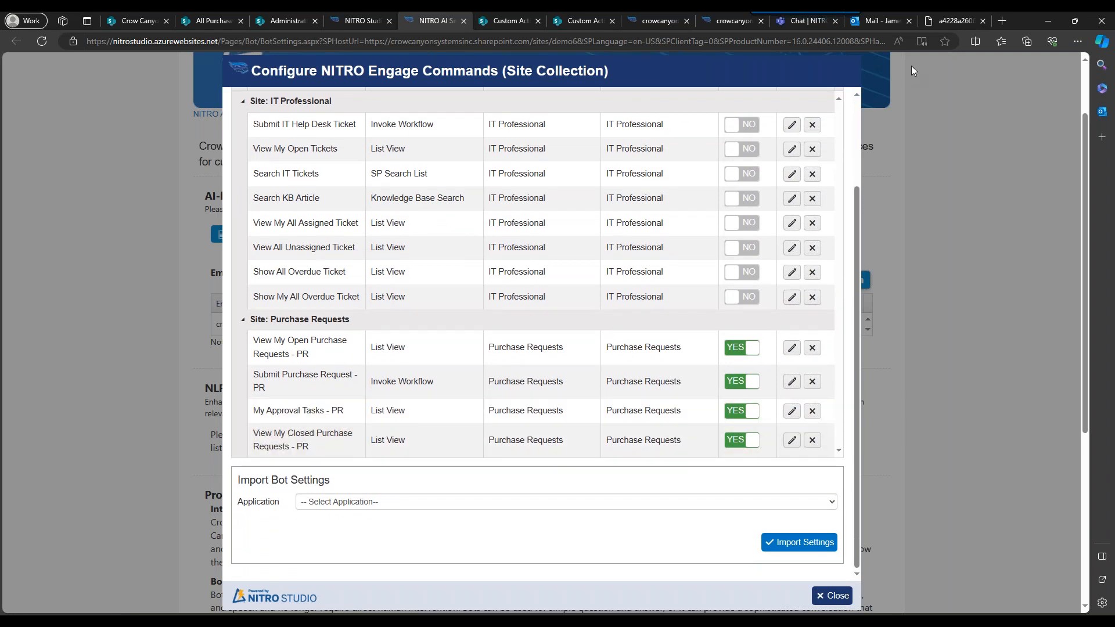
# - Return to the Approval Levels list in the Purchase Requests site's Application Administration page
pyautogui.moveTo(943, 22)
pyautogui.moveTo(211, 22)
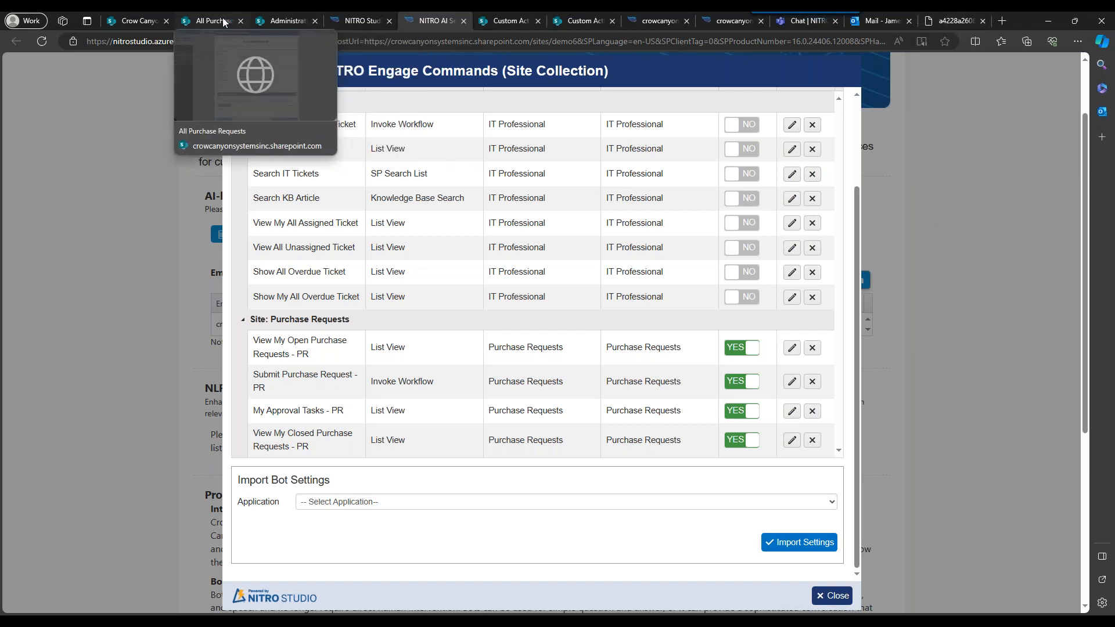
pyautogui.click(271, 22)
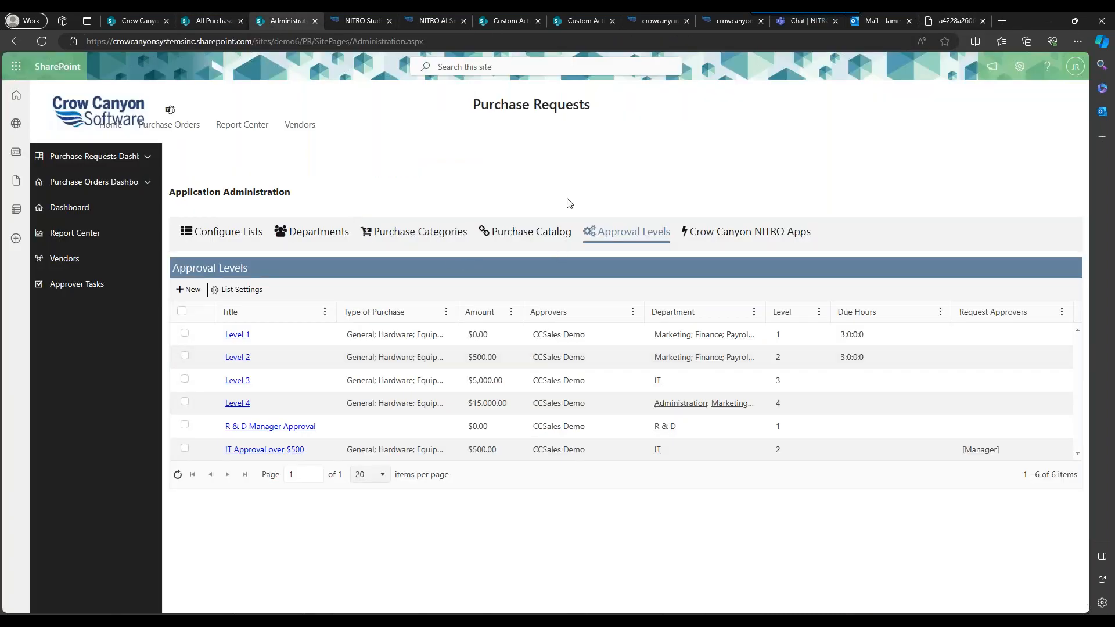